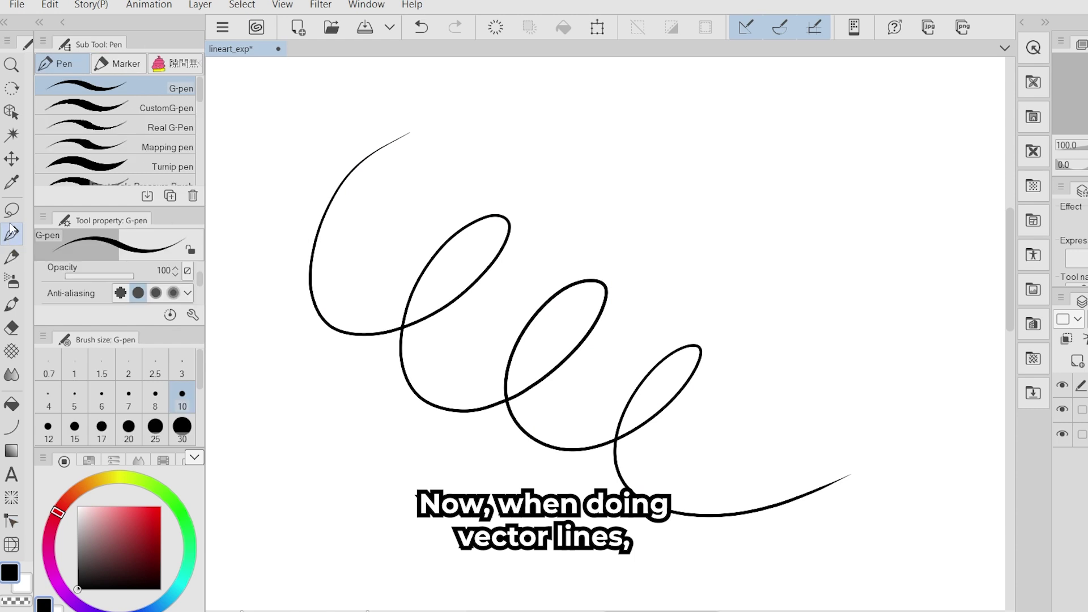
Step: Use the Control point sub tool's Switch corner option to turn the spiral's upper-left control points into sharp corners
click(13, 449)
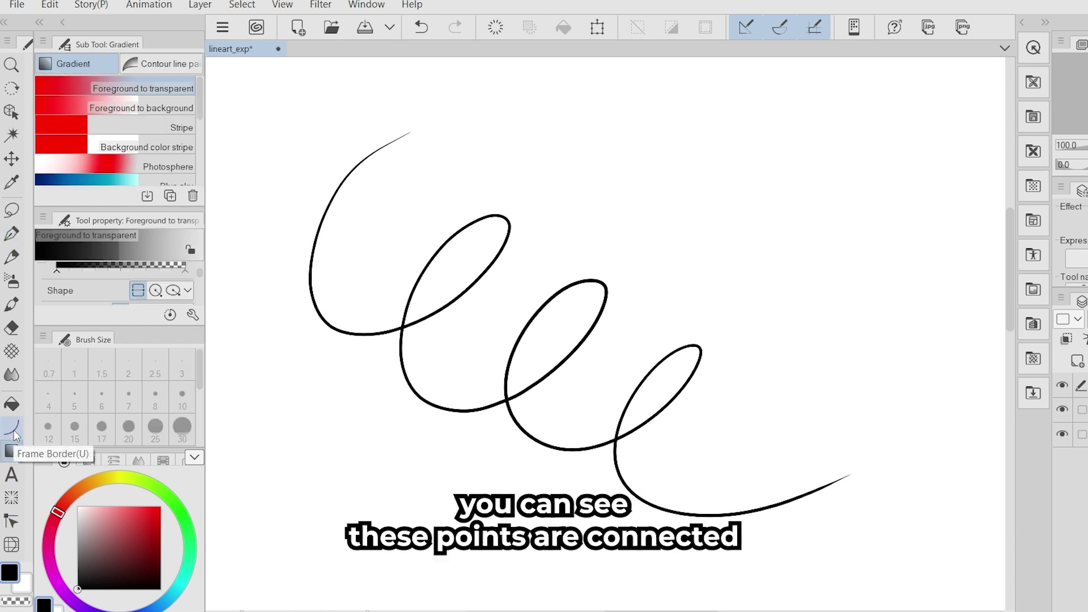
click(11, 426)
key(y)
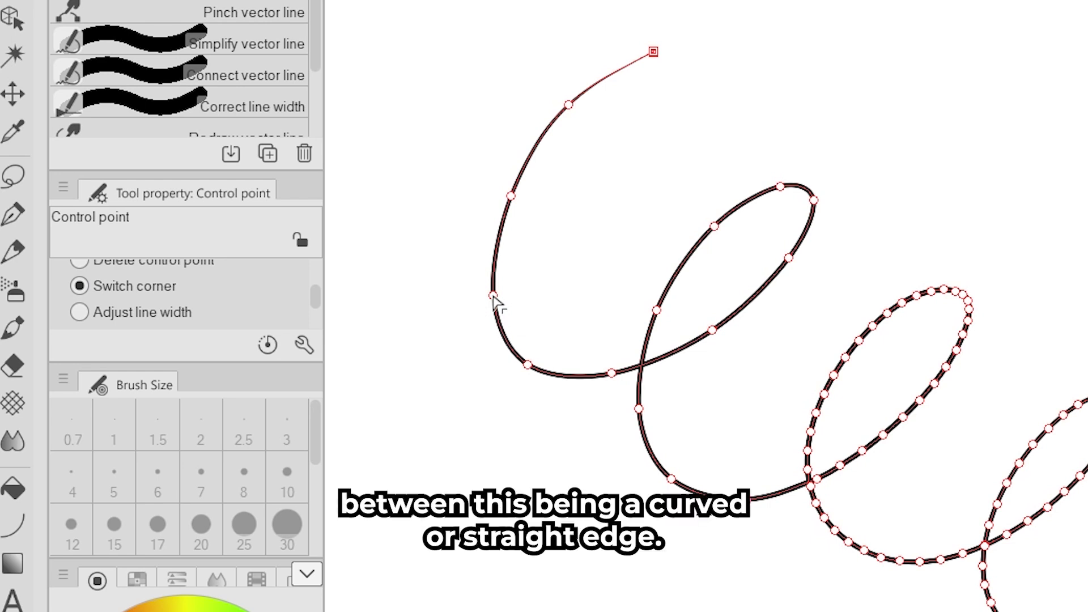
click(493, 296)
click(511, 197)
click(569, 104)
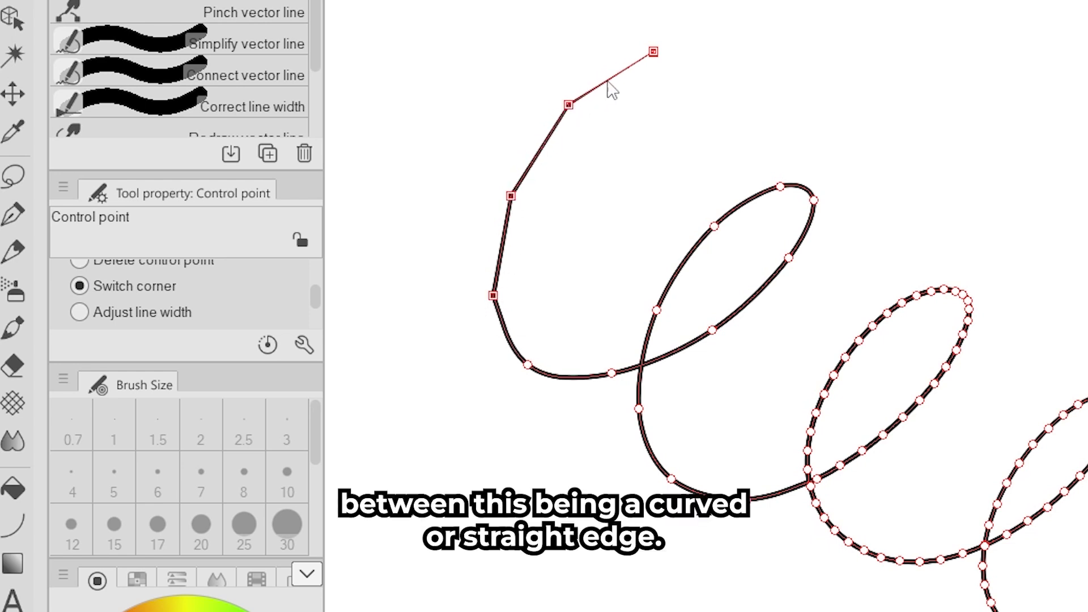
click(569, 105)
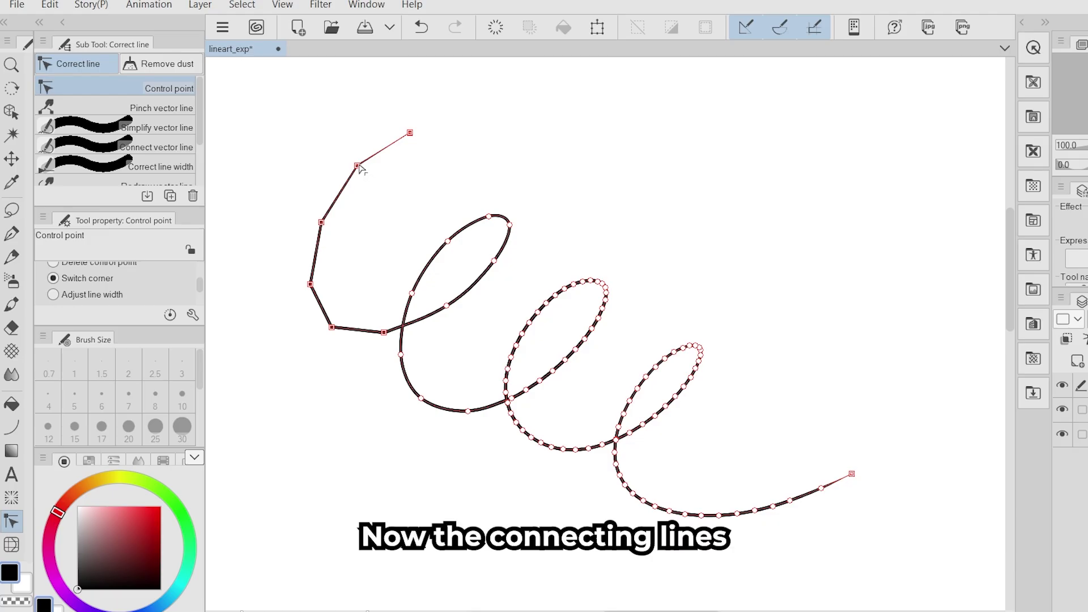
Step: Switch the cornered control points of the spiral's opening arc back to smooth curves
click(384, 333)
click(332, 327)
click(310, 283)
click(322, 222)
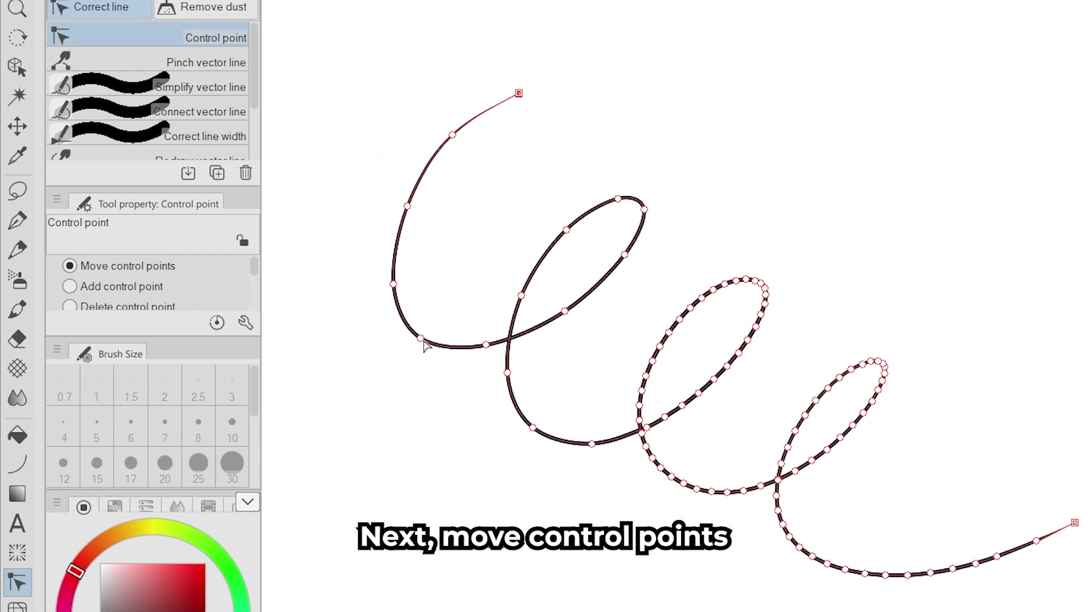
Step: Move control points around the spiral's first loop with Move control points, pulling the lowest one down to deepen the curve
drag(331, 327, 322, 367)
mouse_move(441, 397)
mouse_down()
mouse_move(496, 292)
mouse_move(444, 379)
mouse_move(449, 363)
mouse_up()
mouse_move(525, 350)
mouse_down()
mouse_move(518, 418)
mouse_move(505, 316)
mouse_move(508, 420)
mouse_move(519, 311)
mouse_move(498, 432)
mouse_move(476, 440)
mouse_move(510, 353)
mouse_move(510, 366)
mouse_up()
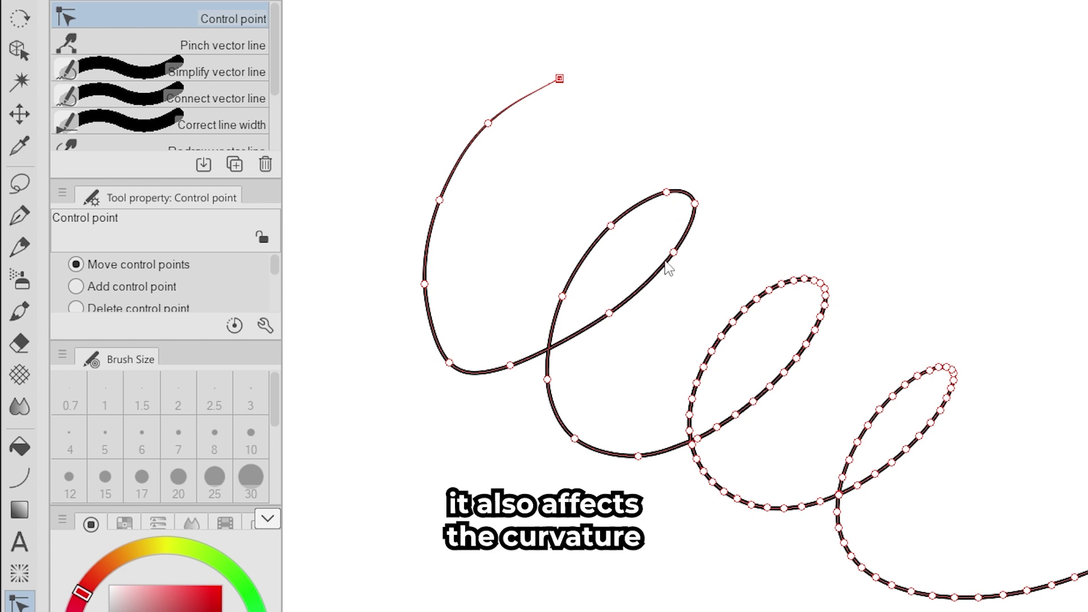
mouse_move(510, 365)
mouse_down()
mouse_move(507, 462)
mouse_move(520, 475)
mouse_move(506, 460)
mouse_up()
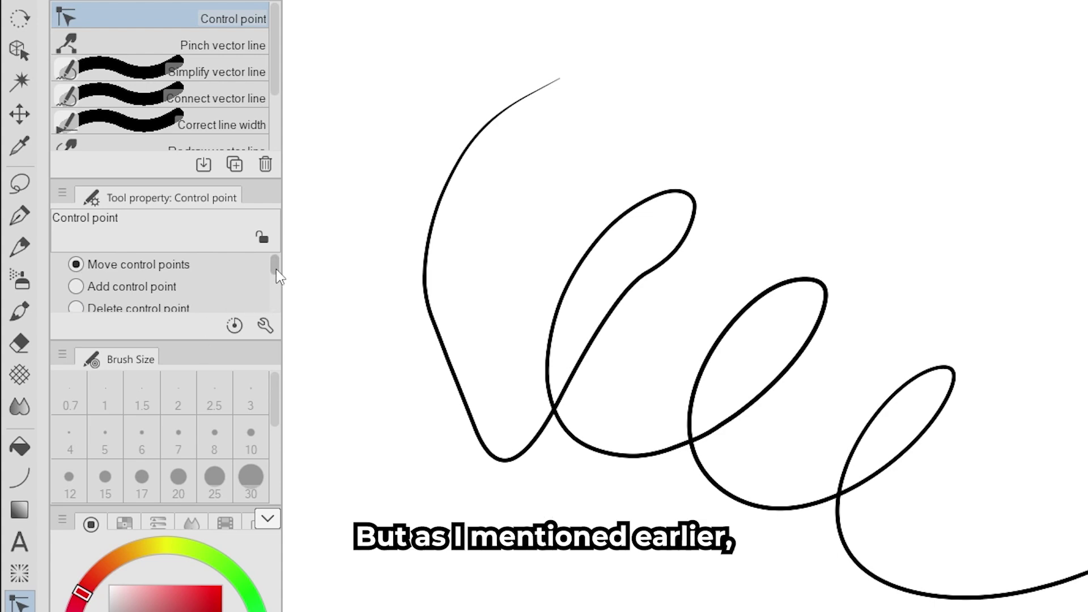
Step: Use Switch corner to turn two neighbouring control points on the first loop's lower-right side into corners
drag(275, 271, 274, 288)
click(142, 278)
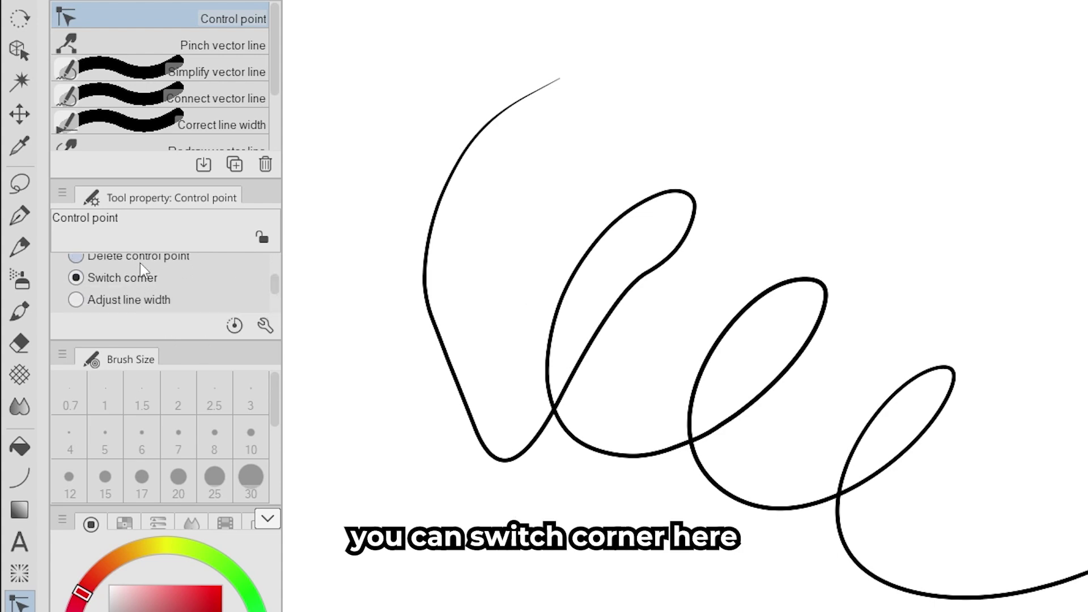
click(609, 313)
click(673, 252)
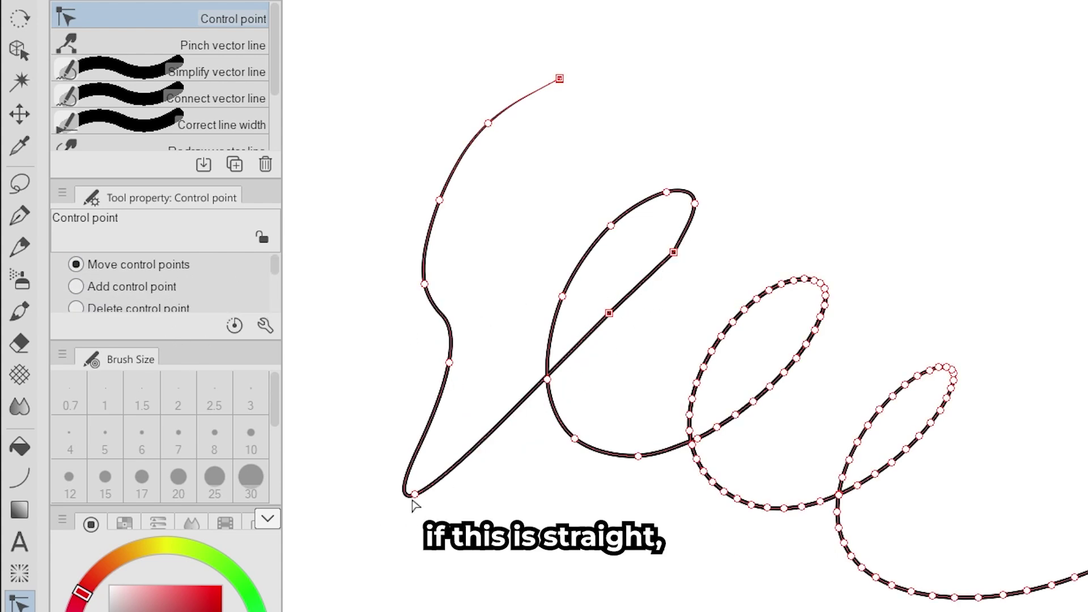
Step: Reposition the control point at the bottom of the spiral's first bend, placing it slightly higher and further left
drag(417, 498, 479, 456)
key(ctrl+z)
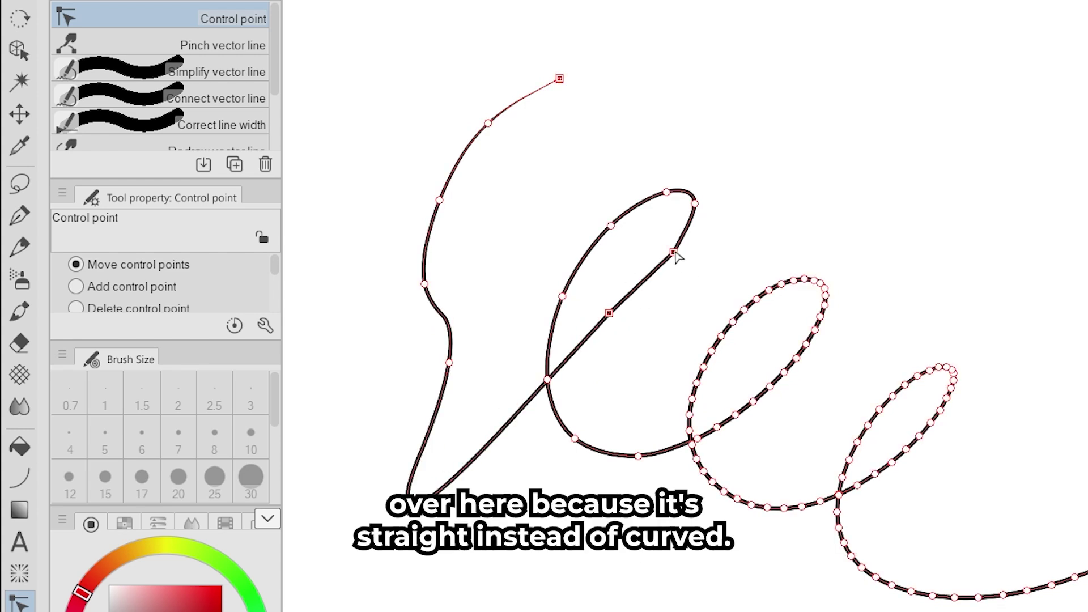
mouse_move(418, 498)
mouse_down()
mouse_move(433, 476)
mouse_move(469, 479)
mouse_move(494, 439)
mouse_up()
click(613, 521)
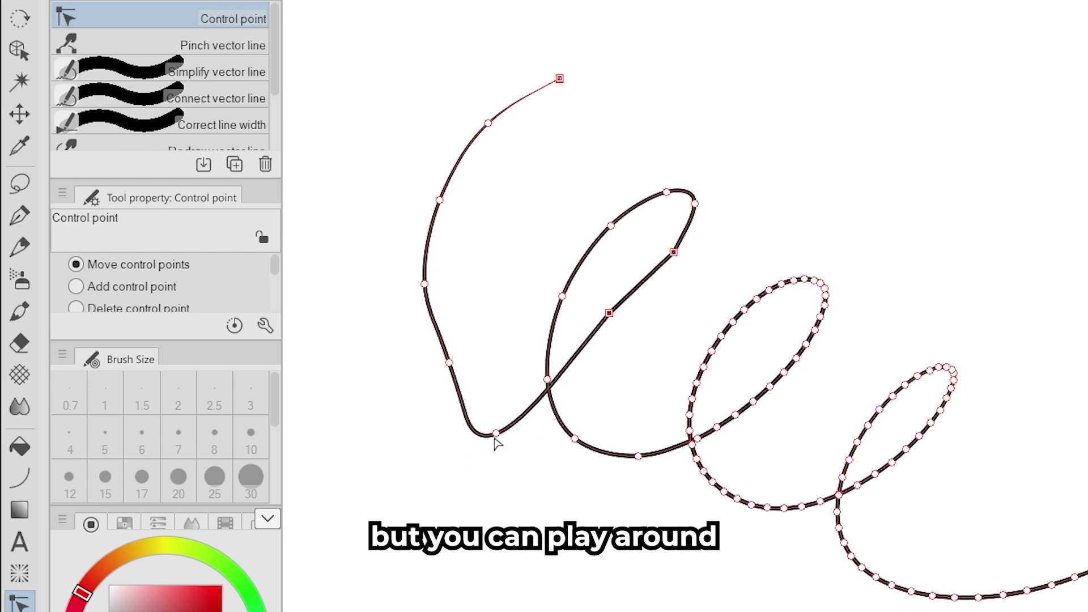
Step: Draw the character's head as line art with the G-pen, including the hair, face and collar
click(20, 215)
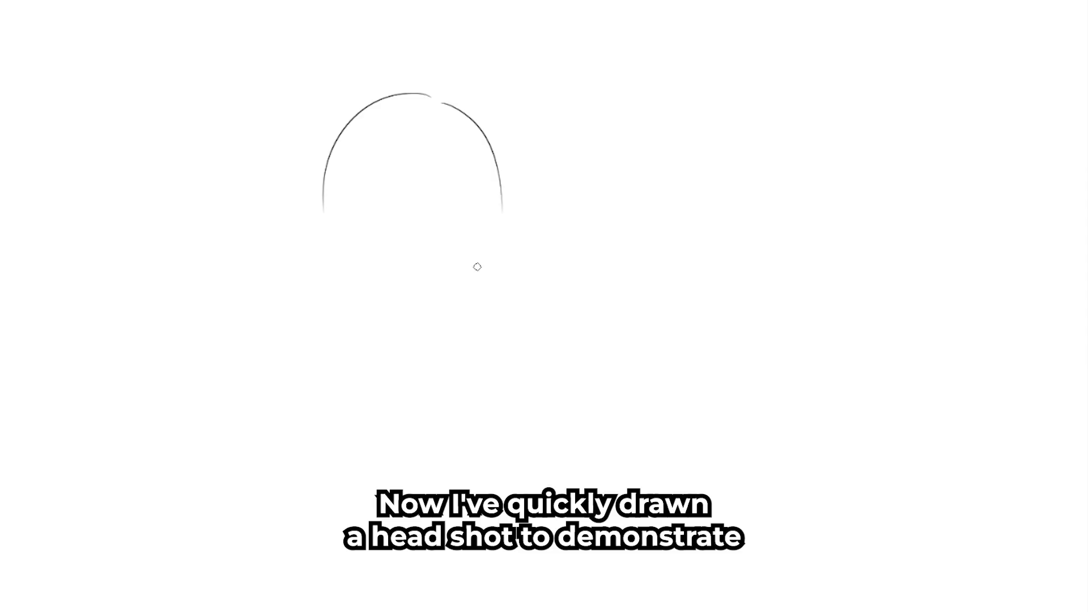
mouse_move(476, 265)
mouse_down()
mouse_move(448, 244)
mouse_move(456, 369)
mouse_move(324, 222)
mouse_move(309, 250)
mouse_up()
drag(360, 252, 324, 297)
drag(454, 306, 476, 354)
drag(381, 355, 385, 399)
drag(386, 396, 445, 361)
drag(397, 284, 414, 318)
key(ctrl+plus)
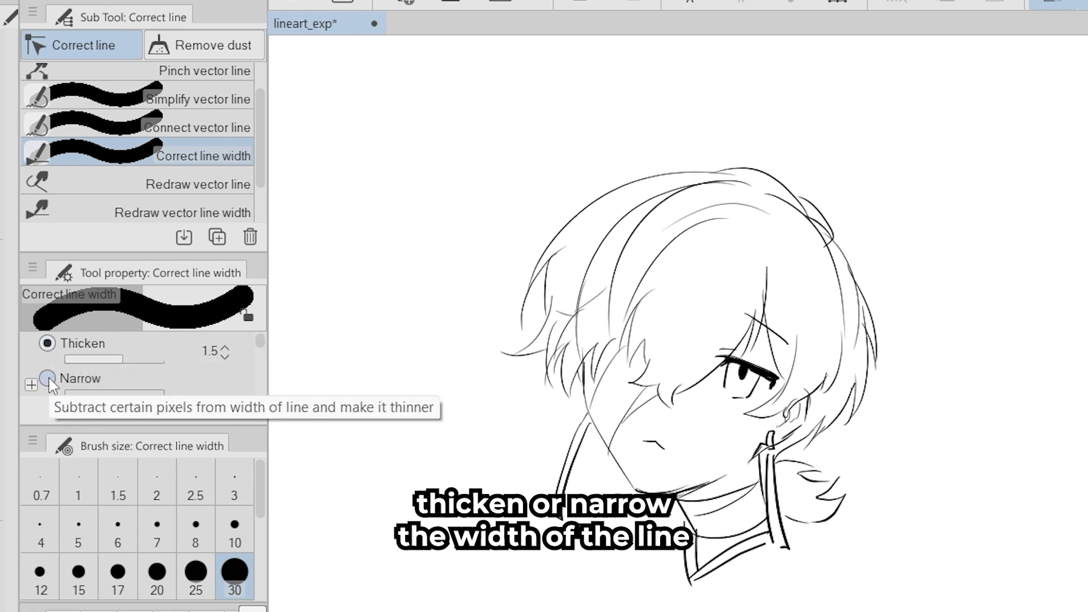
Step: Thicken the head's outer hair and jaw lines with Correct line width, using a Thicken value of 1.0
click(224, 356)
click(224, 356)
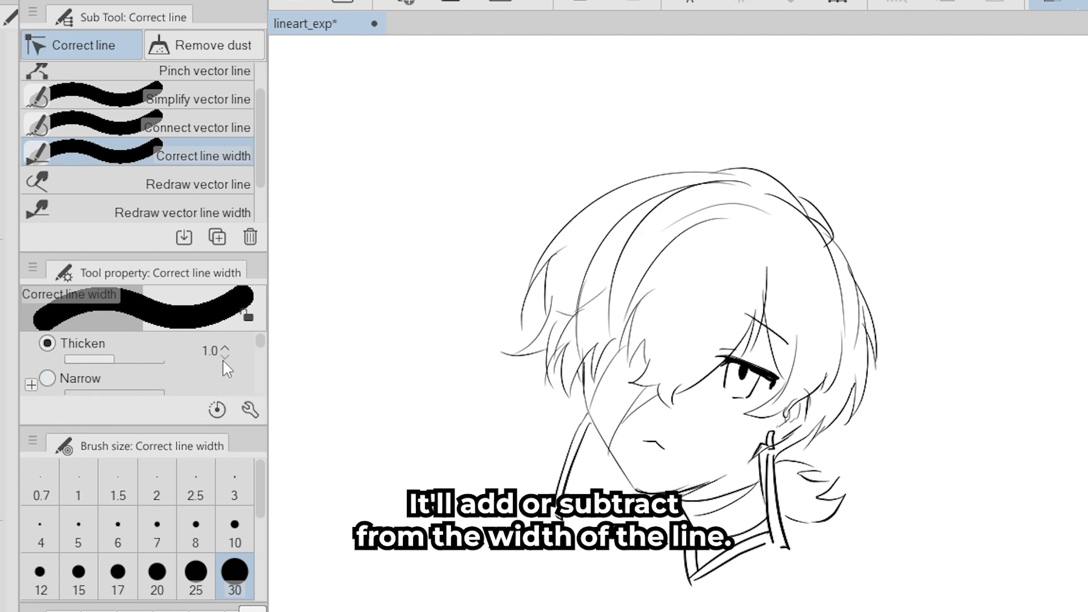
drag(624, 177, 569, 218)
drag(589, 414, 618, 459)
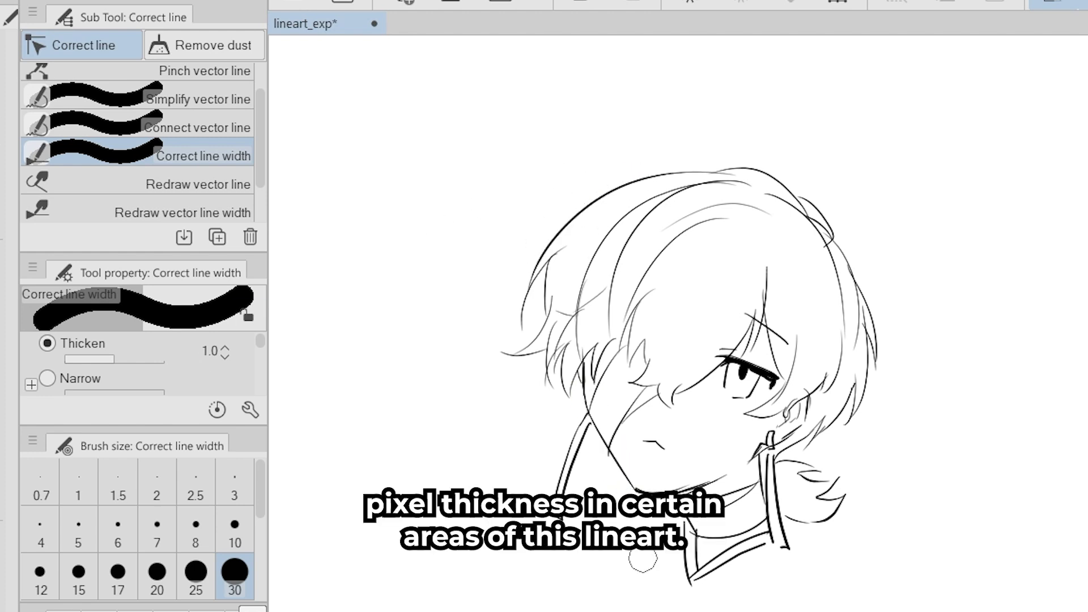
drag(834, 241, 703, 152)
mouse_move(517, 315)
mouse_down()
mouse_move(505, 348)
mouse_move(534, 349)
mouse_move(541, 389)
mouse_move(557, 343)
mouse_move(554, 407)
mouse_up()
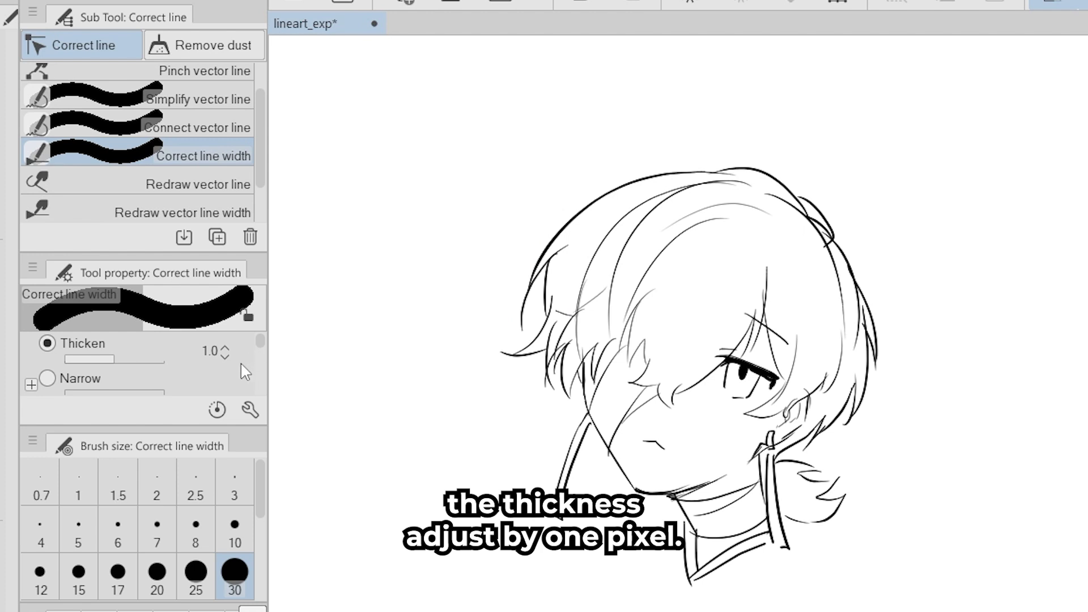
Step: Set Correct line width to Narrow at 0.5 and thin the lines on the left side of the hair
click(47, 378)
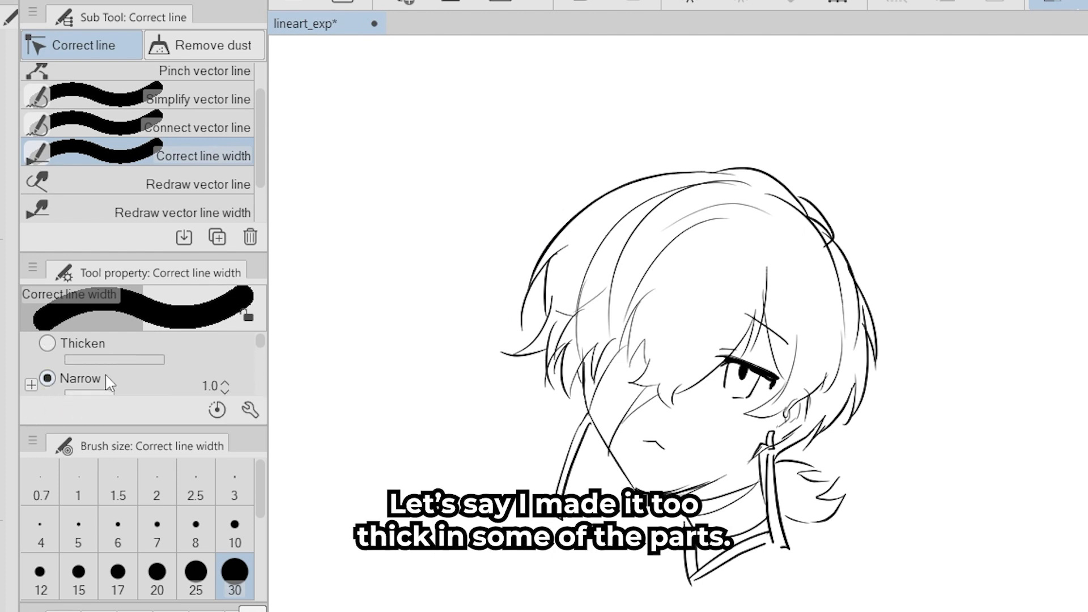
scroll(227, 366, down, 1)
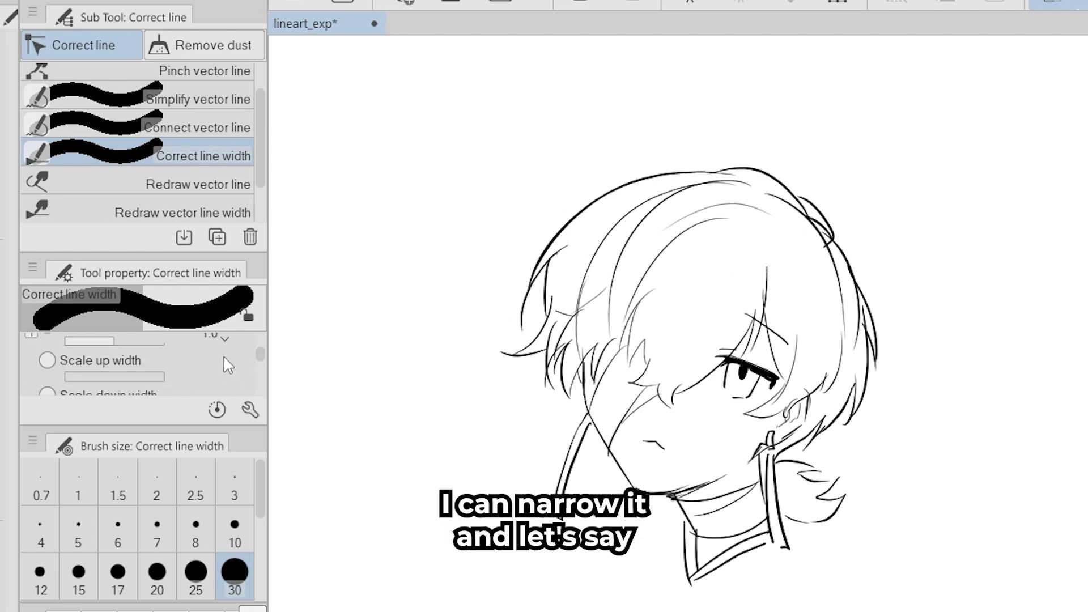
scroll(263, 357, up, 1)
click(222, 362)
click(223, 361)
click(223, 362)
click(223, 361)
click(223, 361)
drag(596, 196, 488, 328)
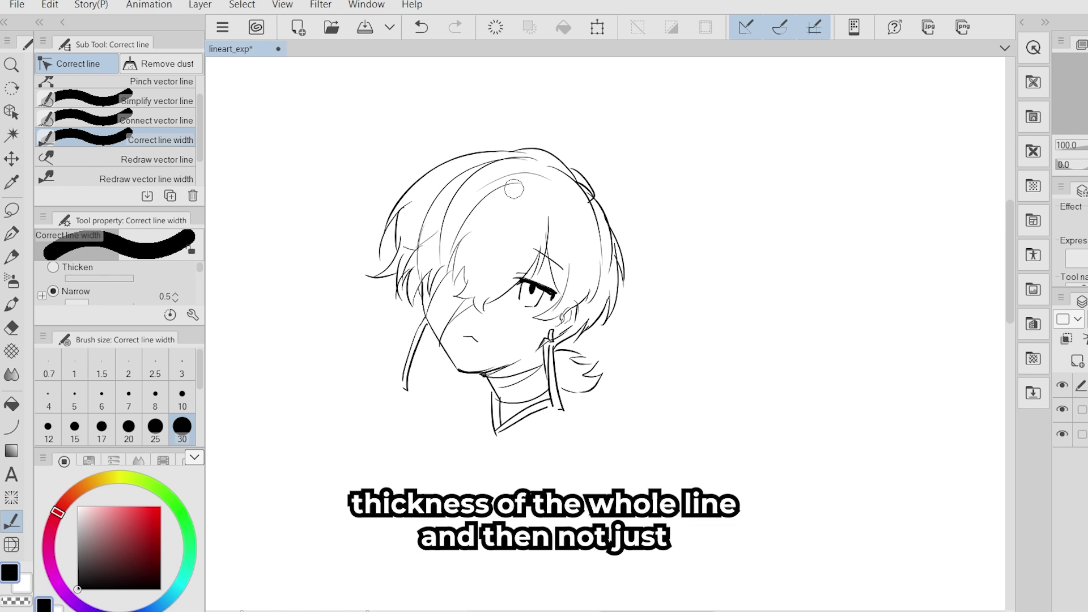
Step: Switch Correct line width to Thicken, enable Process whole line and thicken the inner fringe line along its entire length
click(57, 268)
mouse_move(451, 161)
mouse_down()
mouse_move(410, 187)
mouse_move(428, 181)
mouse_move(403, 222)
mouse_move(450, 166)
mouse_move(398, 226)
mouse_up()
click(420, 27)
drag(199, 268, 199, 295)
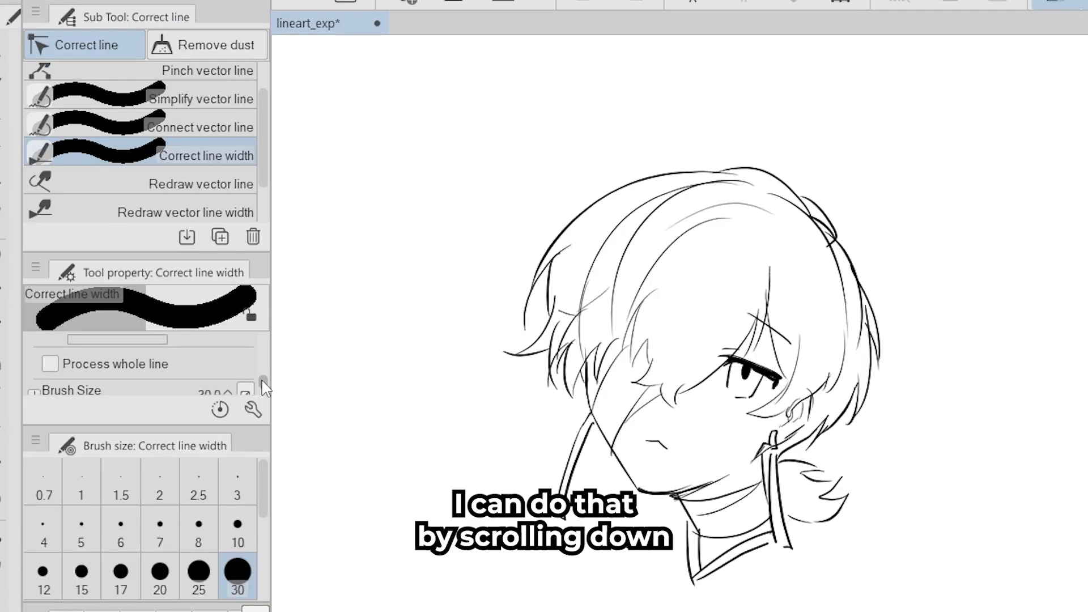
click(50, 365)
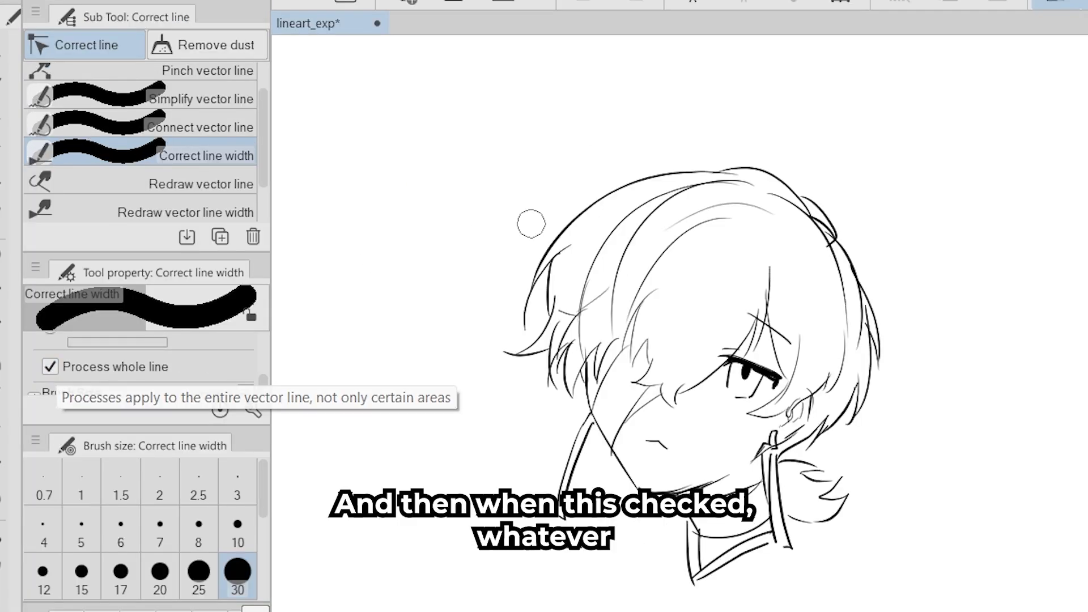
mouse_move(727, 226)
mouse_down()
mouse_move(673, 248)
mouse_move(693, 215)
mouse_up()
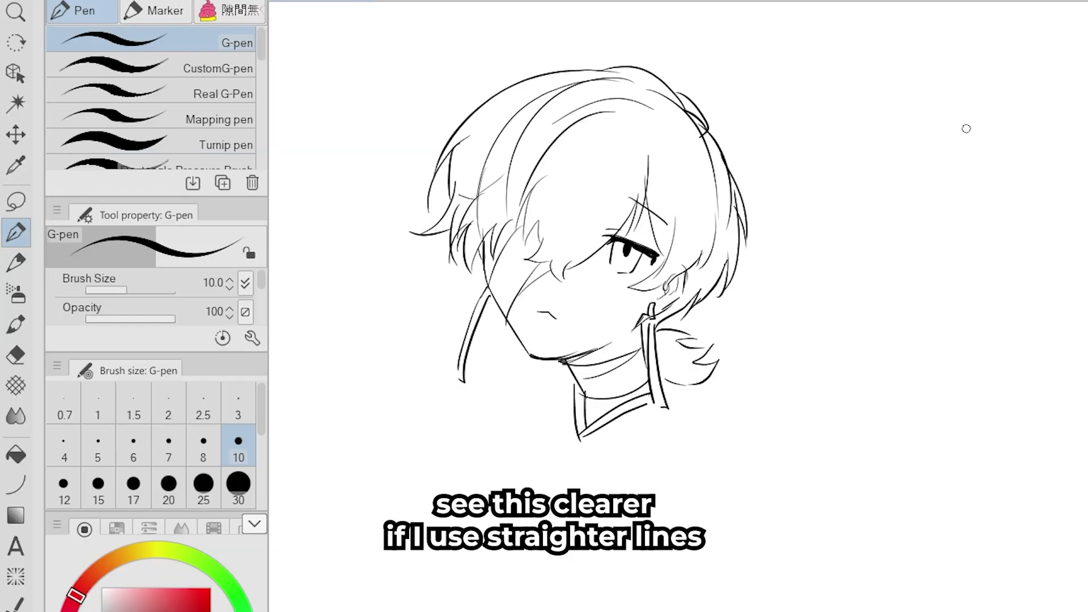
Step: Draw two long curved G-pen strokes beside the head and thicken the upper one by 1.0 along its whole length
drag(985, 122, 796, 284)
drag(1047, 169, 877, 339)
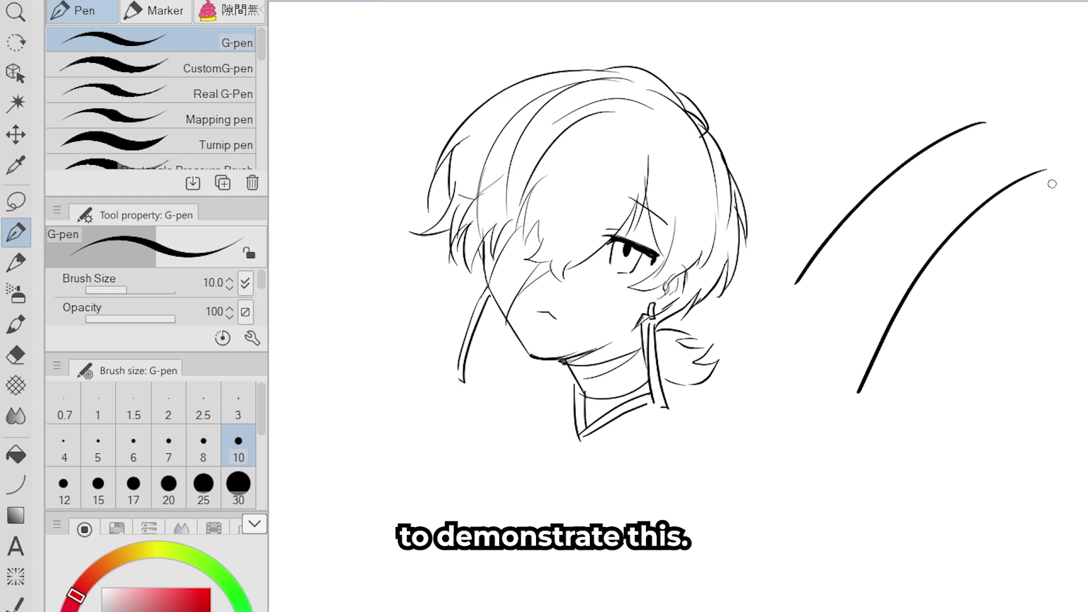
key(y)
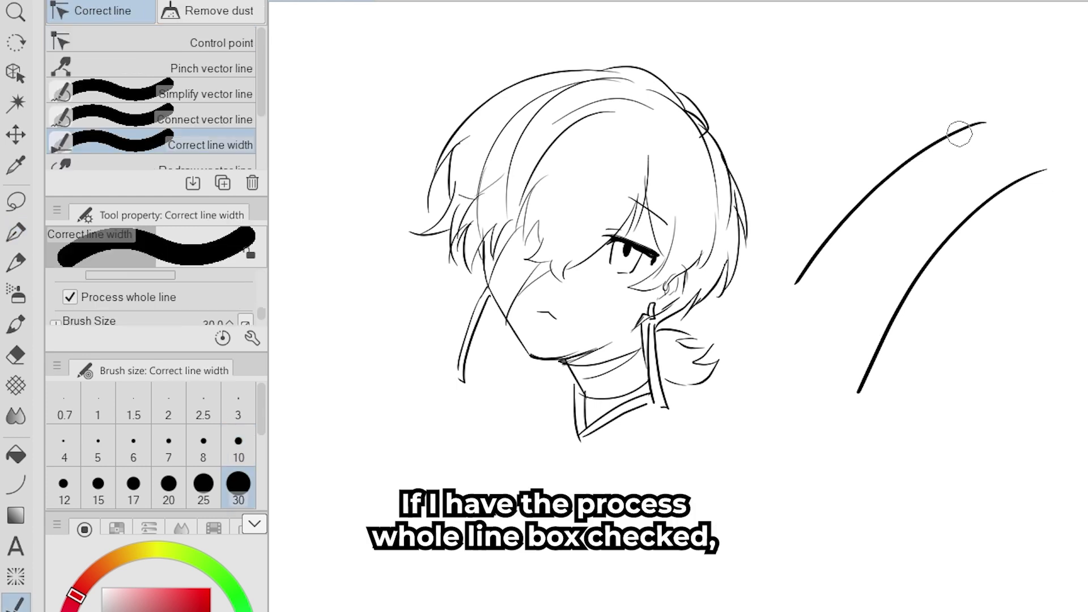
click(905, 163)
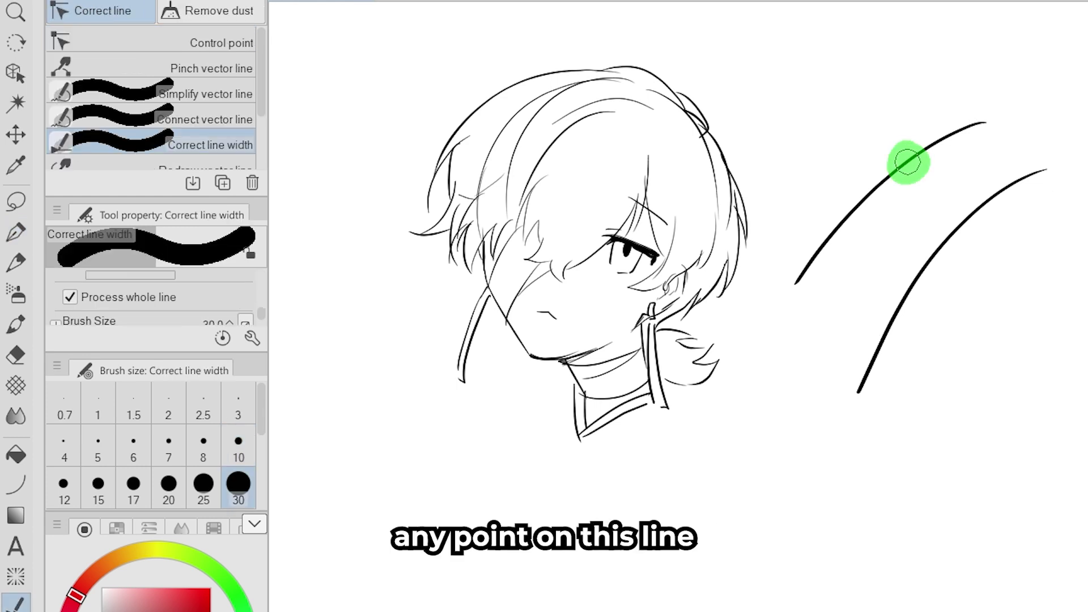
Step: Set the Thicken value to 2.6 and thicken the entire upper curved stroke
drag(259, 315, 262, 276)
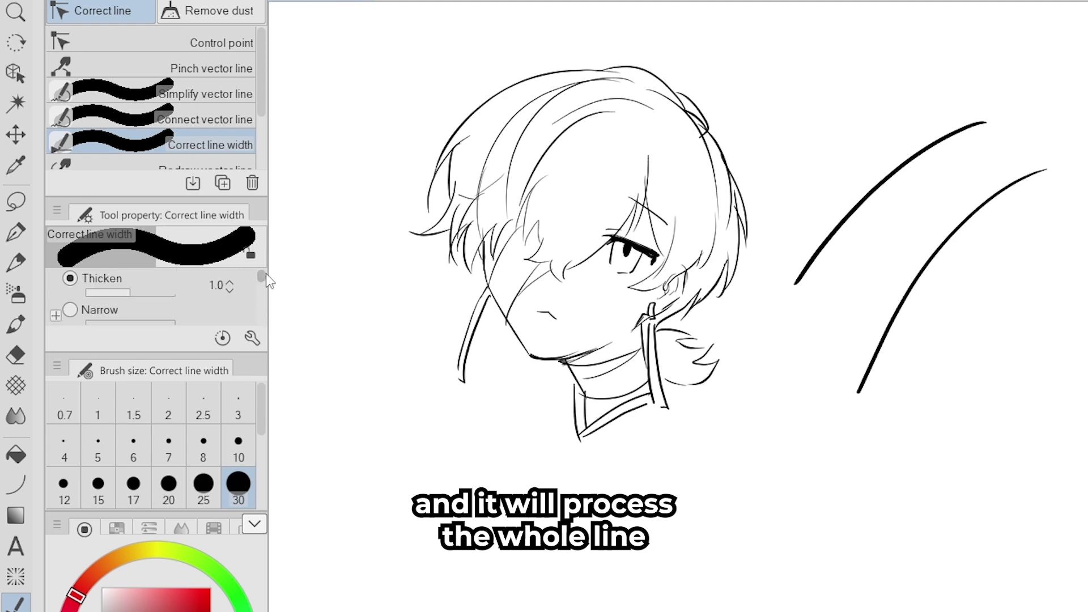
drag(133, 293, 147, 292)
mouse_move(945, 159)
mouse_down()
mouse_move(947, 134)
mouse_move(950, 166)
mouse_up()
key(ctrl+z)
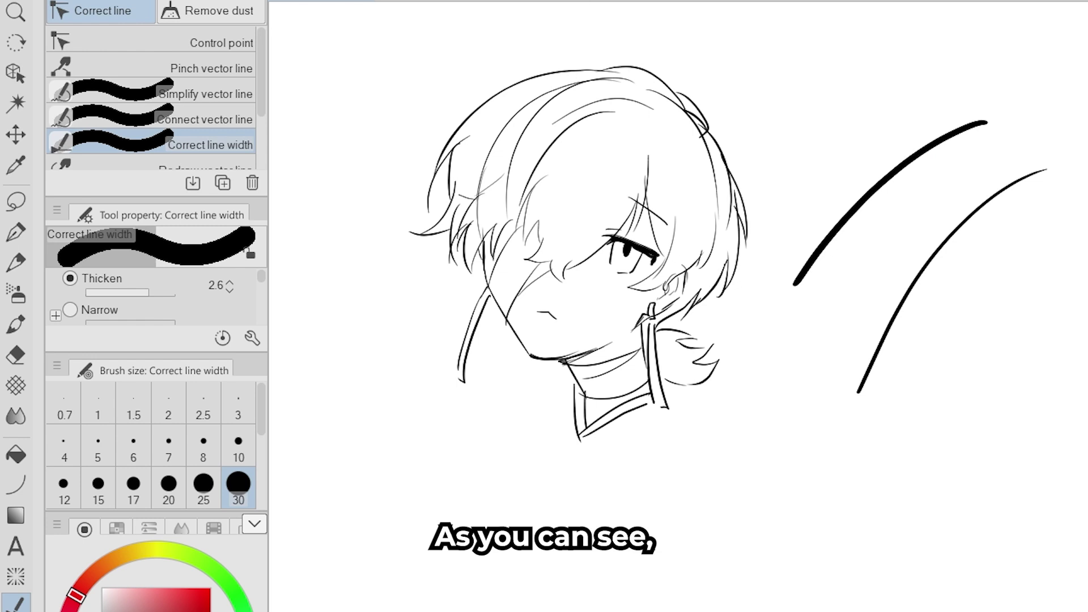
drag(978, 116, 981, 147)
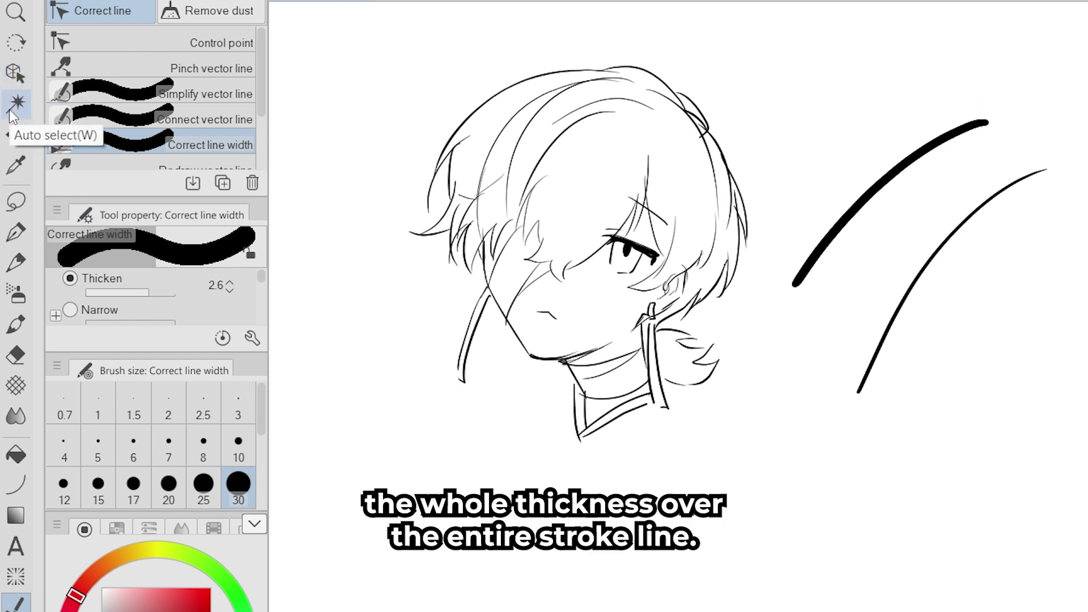
Step: Disable Process whole line and thicken only the upper end of the lower curved stroke
drag(967, 245, 896, 251)
scroll(262, 309, down, 3)
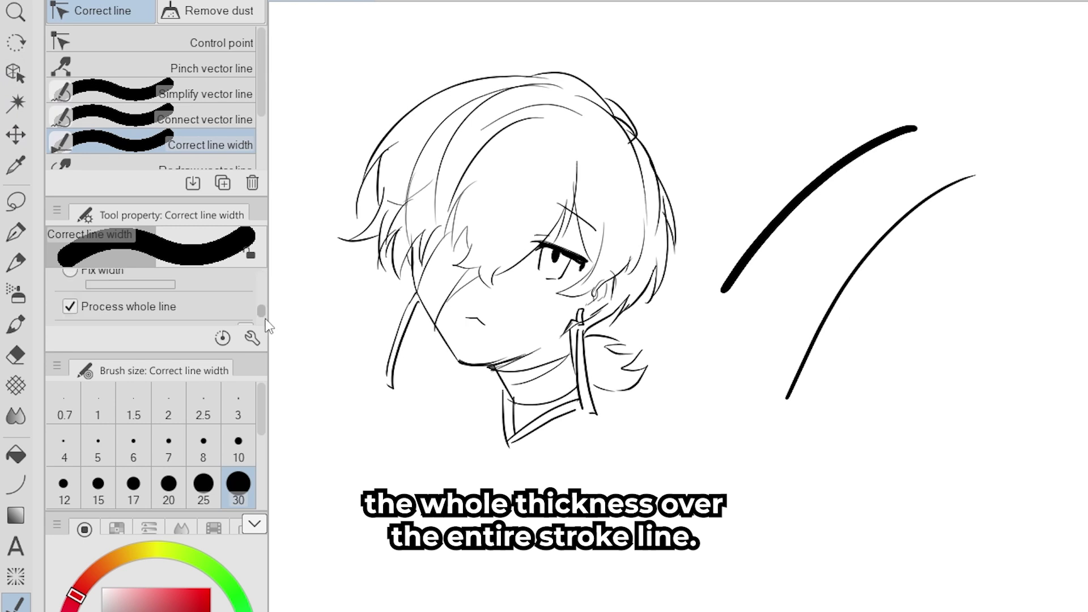
mouse_move(942, 171)
mouse_down()
mouse_move(979, 174)
mouse_move(906, 213)
mouse_move(973, 180)
mouse_move(957, 179)
mouse_move(919, 210)
mouse_move(963, 181)
mouse_up()
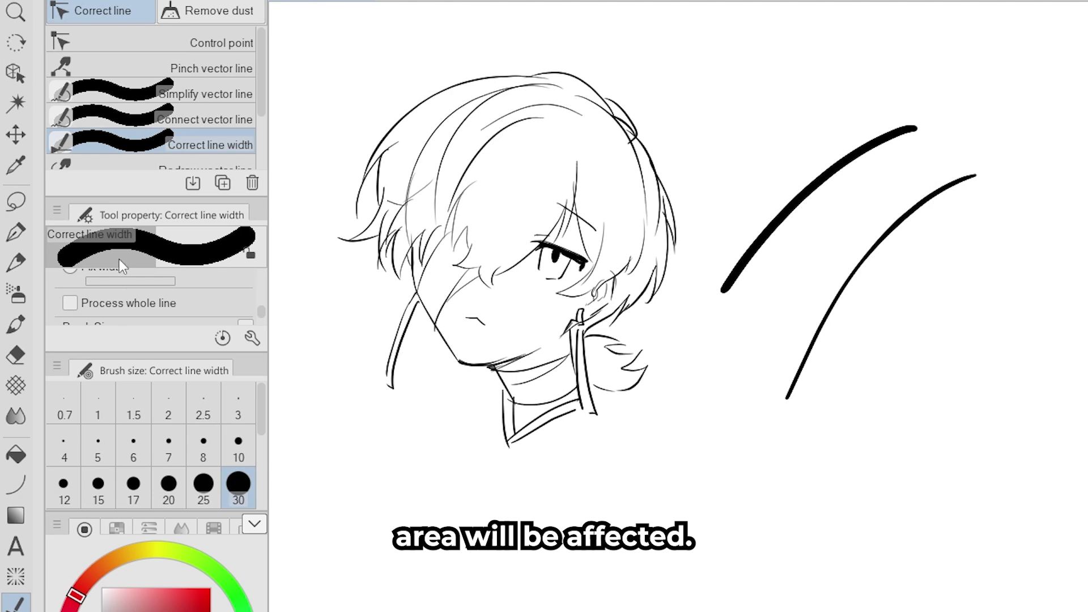
Step: Select the upper and lower curved strokes in turn as objects to examine the line width at their control points
click(15, 72)
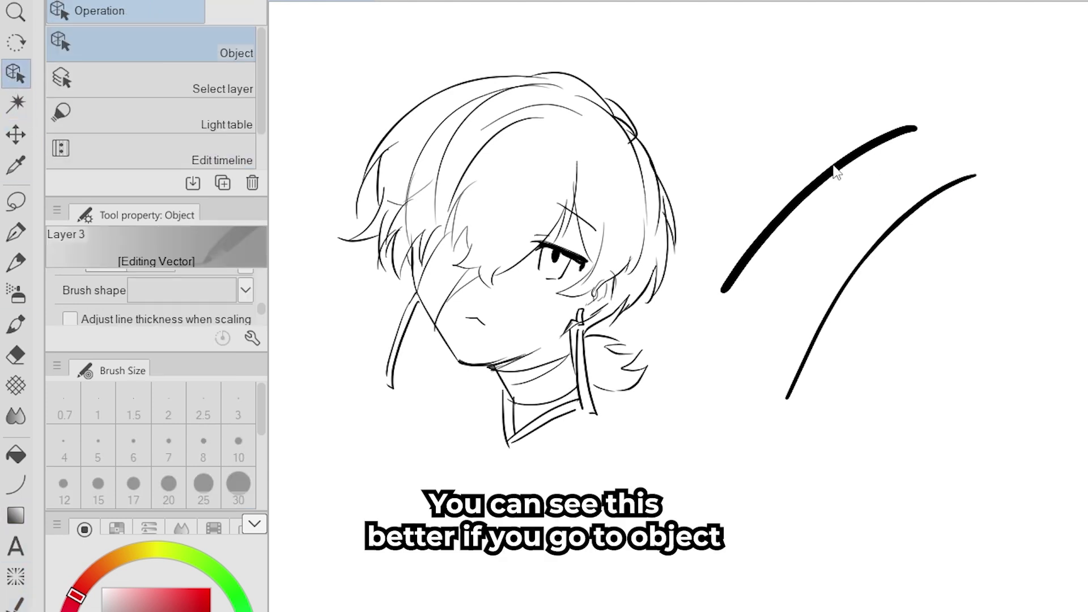
click(858, 159)
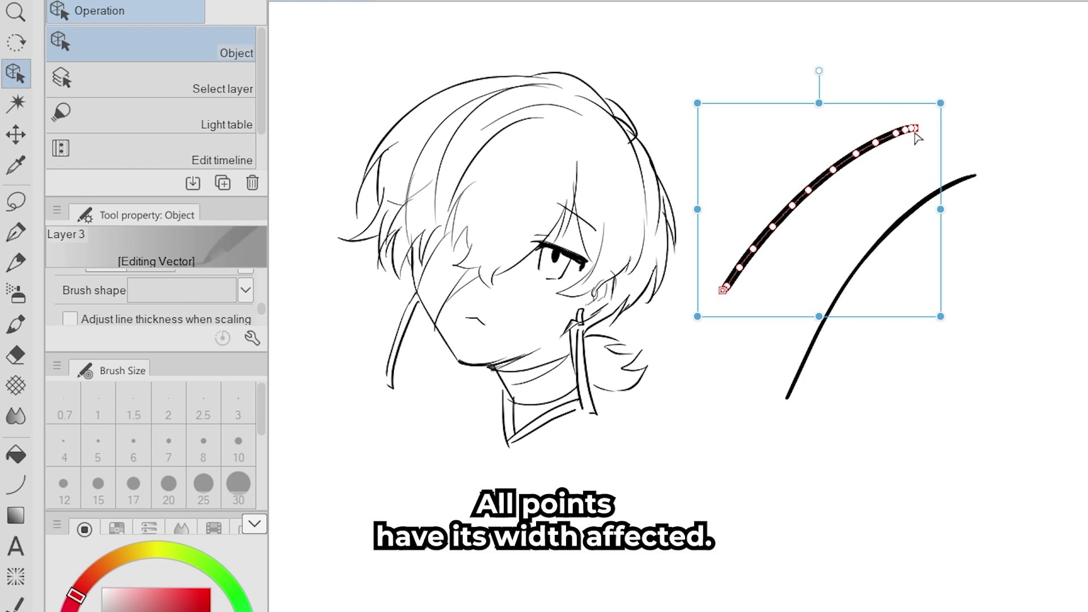
click(918, 234)
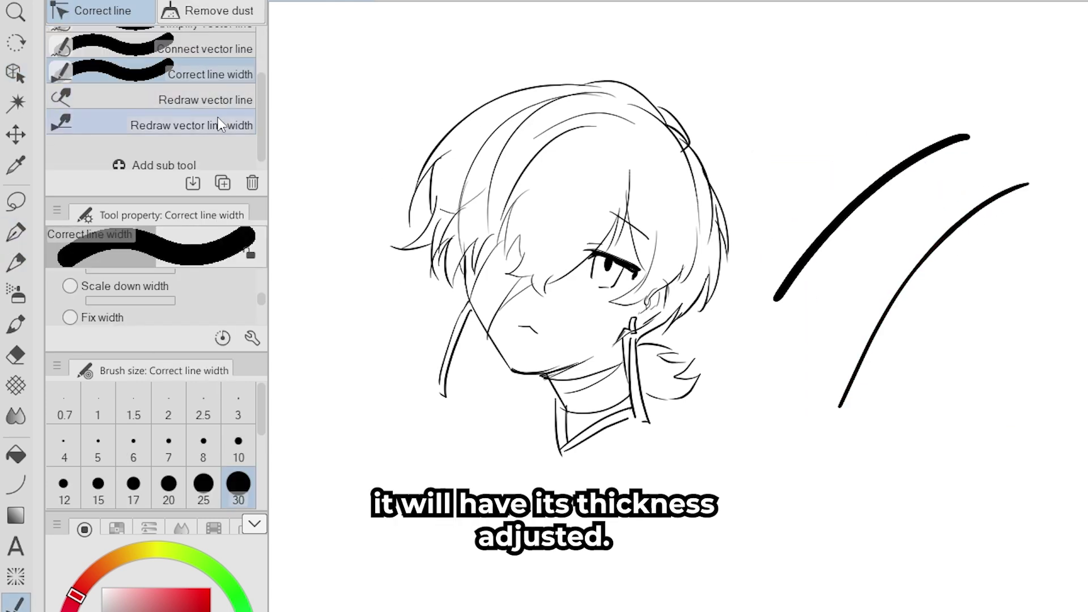
Step: Choose the Redraw vector line sub tool for correcting lines
click(220, 119)
click(226, 102)
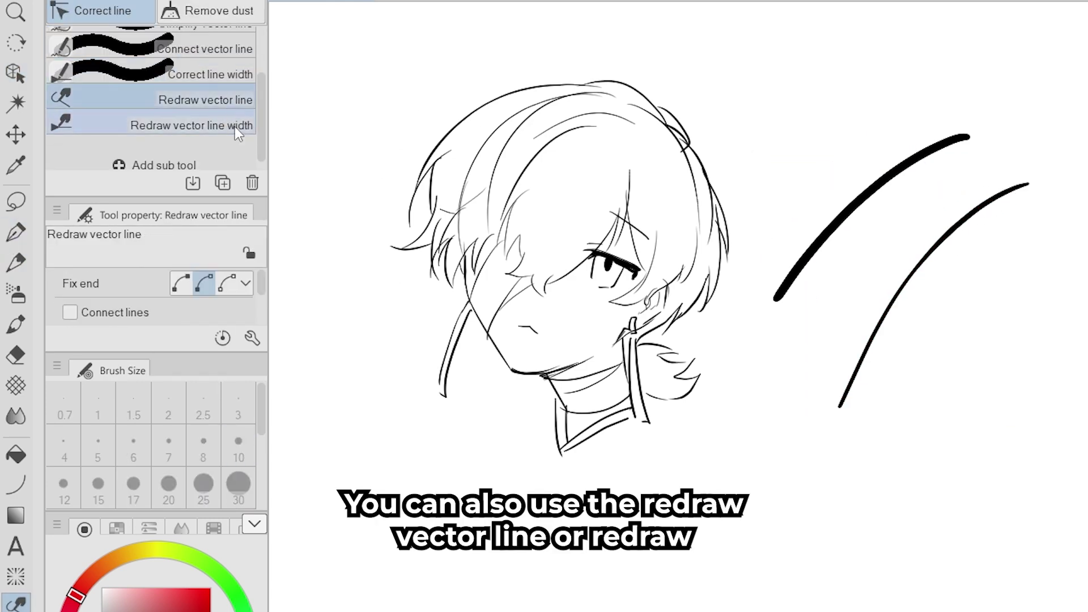
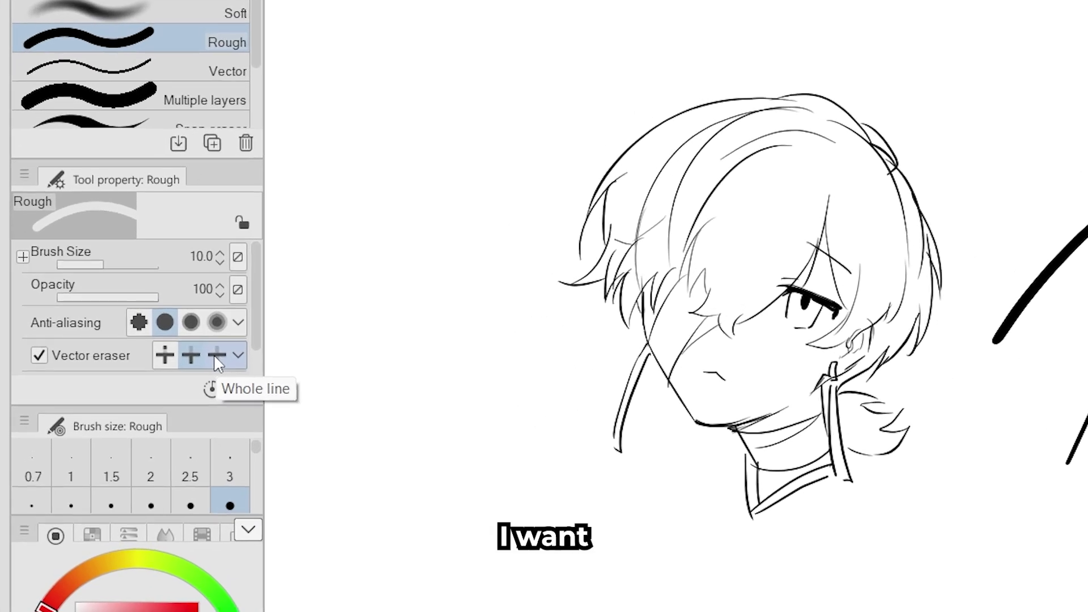
Step: Set the vector eraser to Whole line and remove the inner curved lines across the top of the hair
click(221, 360)
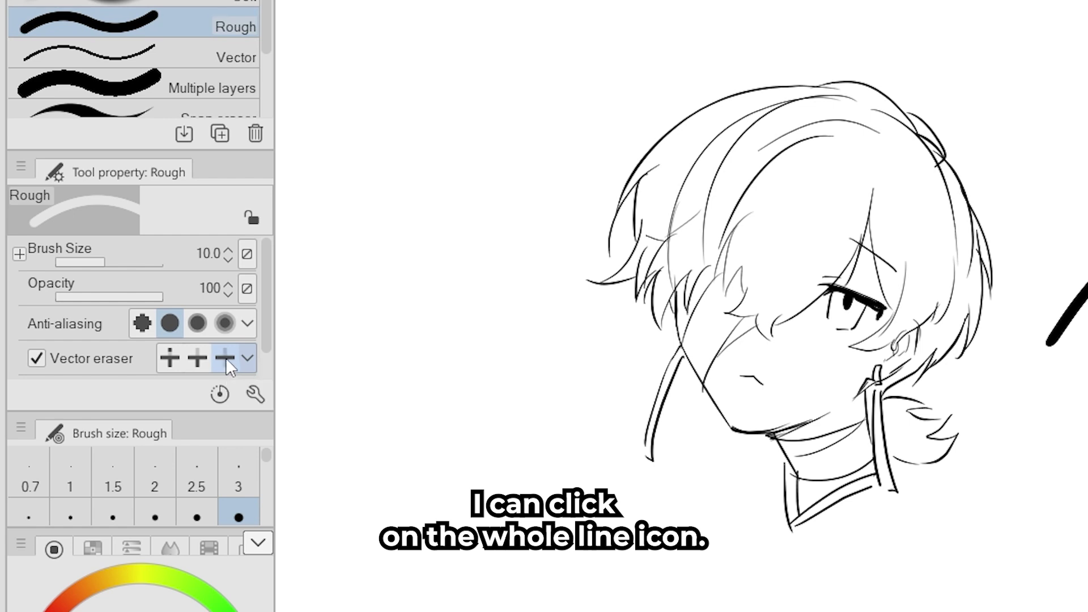
drag(686, 185, 709, 145)
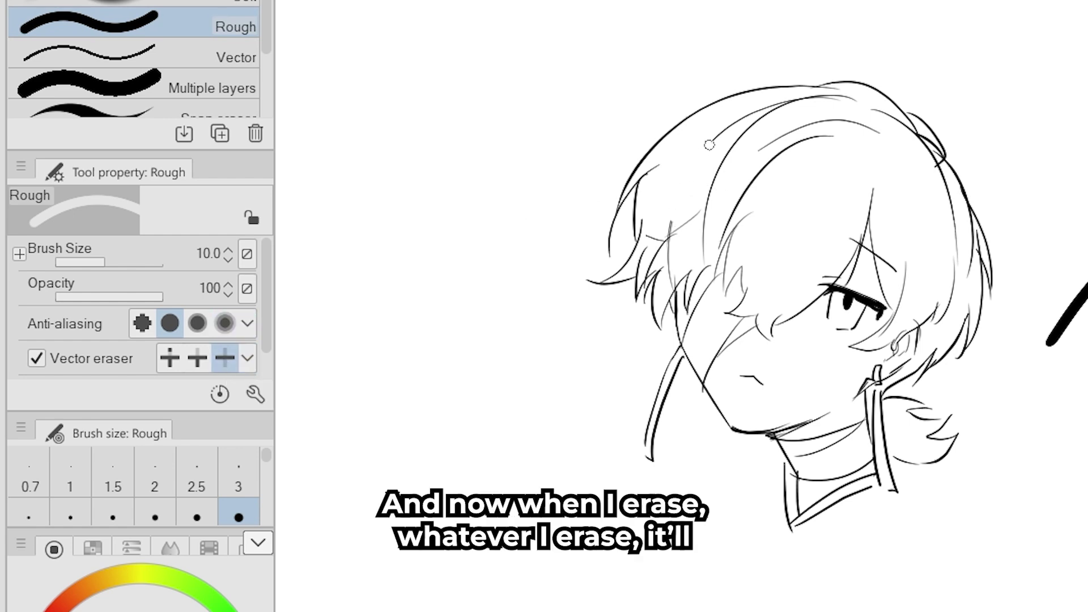
click(705, 147)
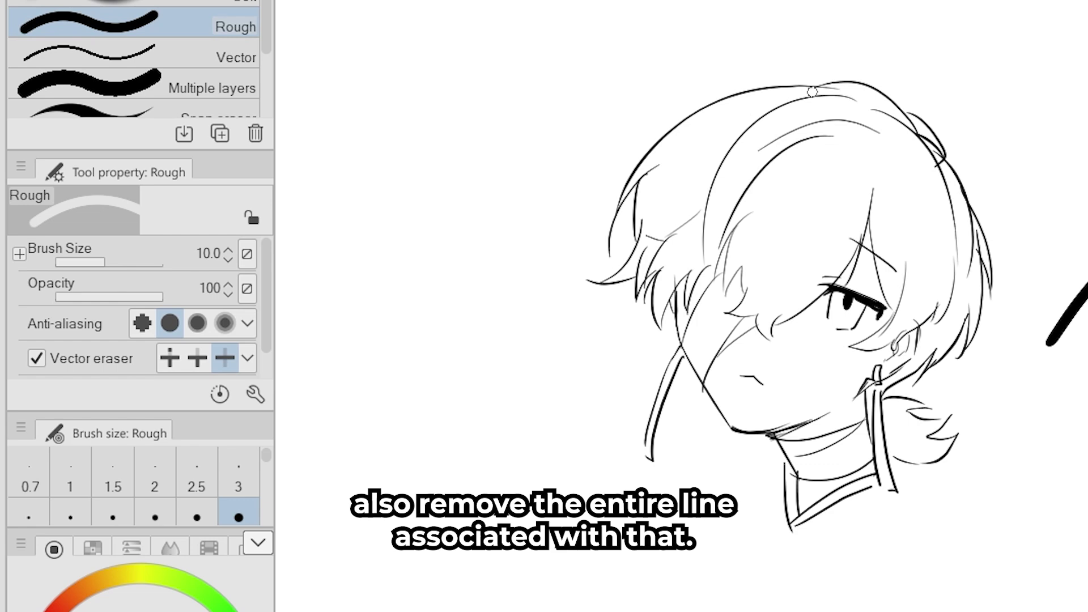
click(871, 139)
Step: Set the vector eraser to Erase touched areas and erase parts of the outer hair outline, the inner curve and the strands
click(170, 358)
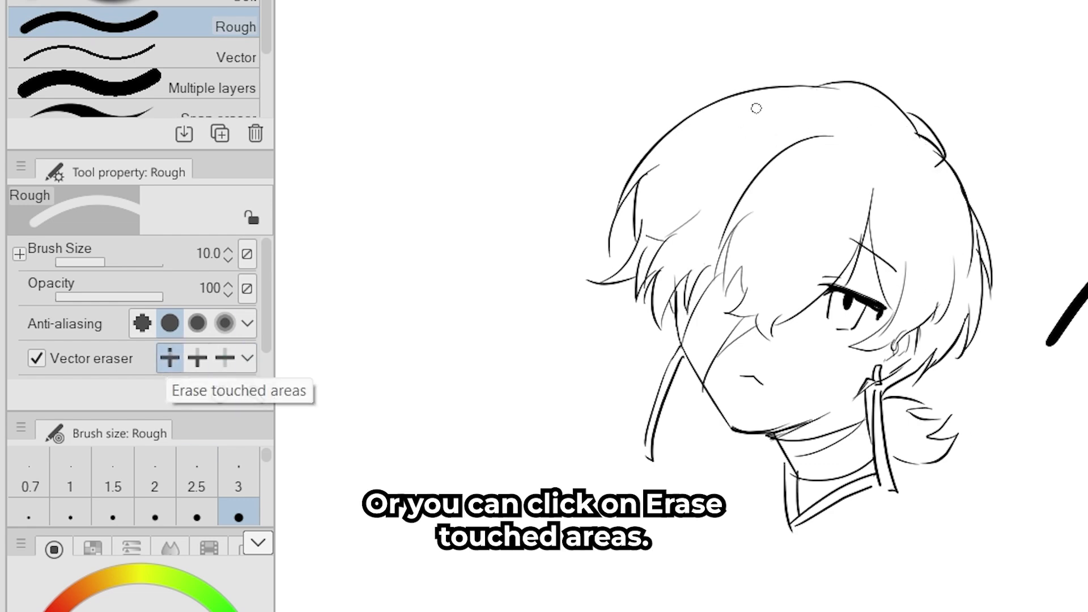
drag(711, 102, 660, 142)
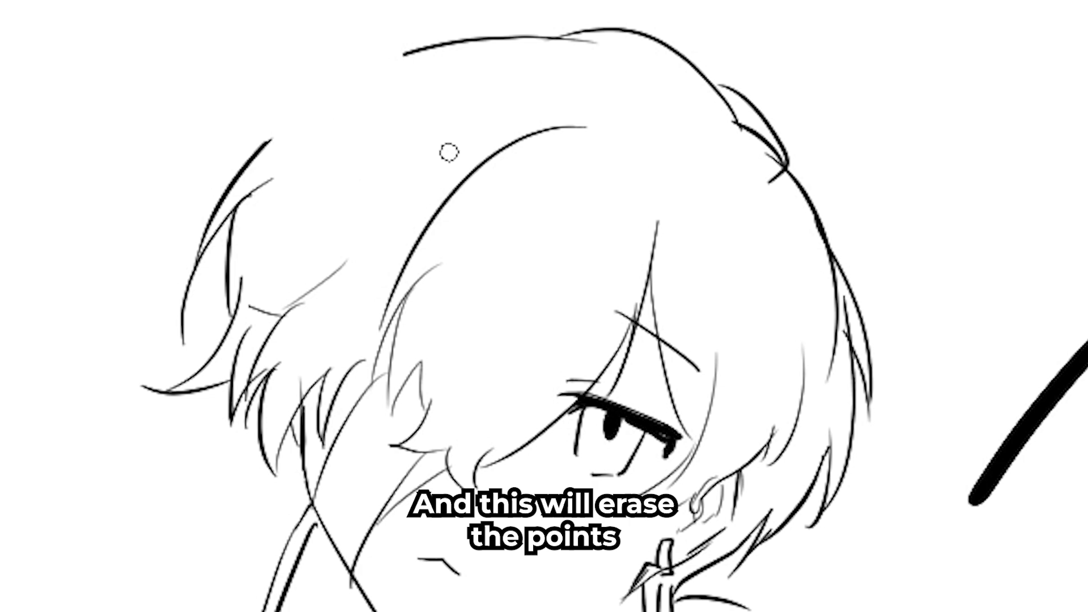
drag(741, 198, 773, 165)
mouse_move(478, 180)
mouse_down()
mouse_move(439, 190)
mouse_move(493, 215)
mouse_move(665, 246)
mouse_move(798, 216)
mouse_move(882, 256)
mouse_move(871, 315)
mouse_up()
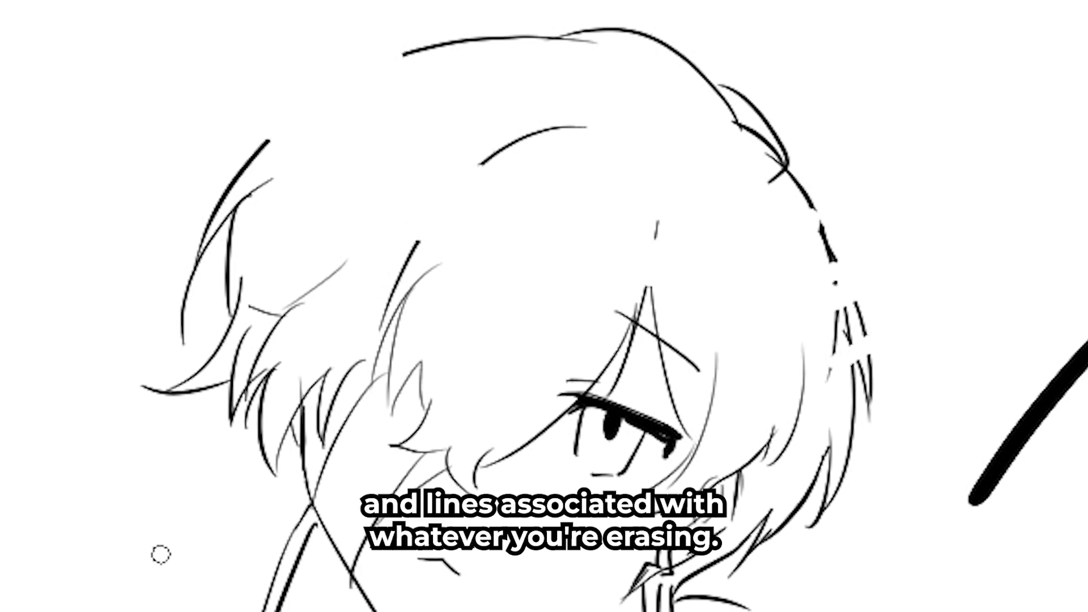
Step: Select the cut segments of the outer hair outline as objects to examine their control points
click(26, 154)
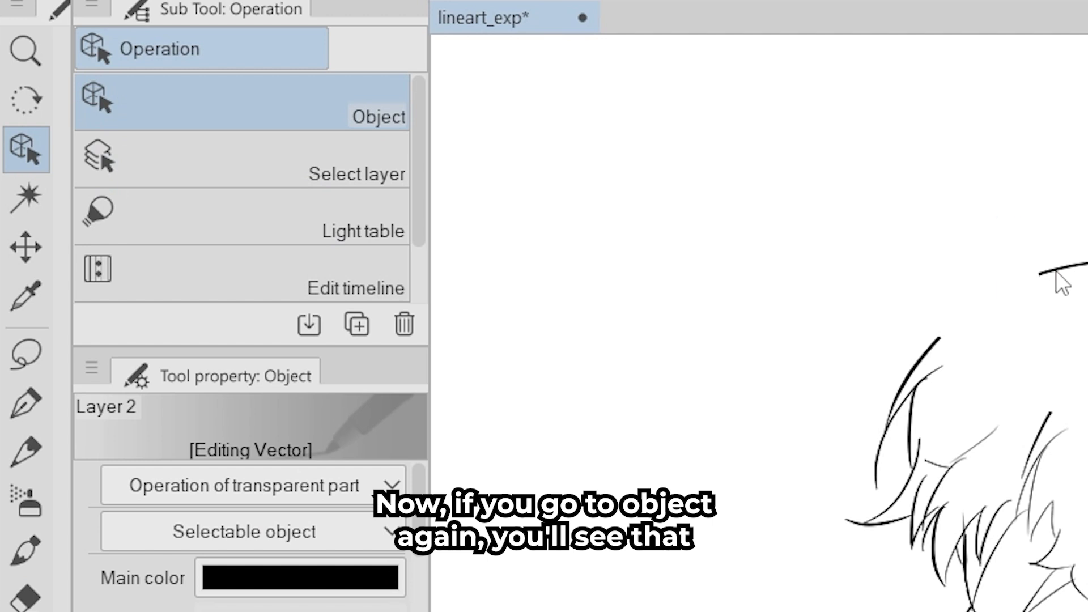
click(509, 84)
click(428, 192)
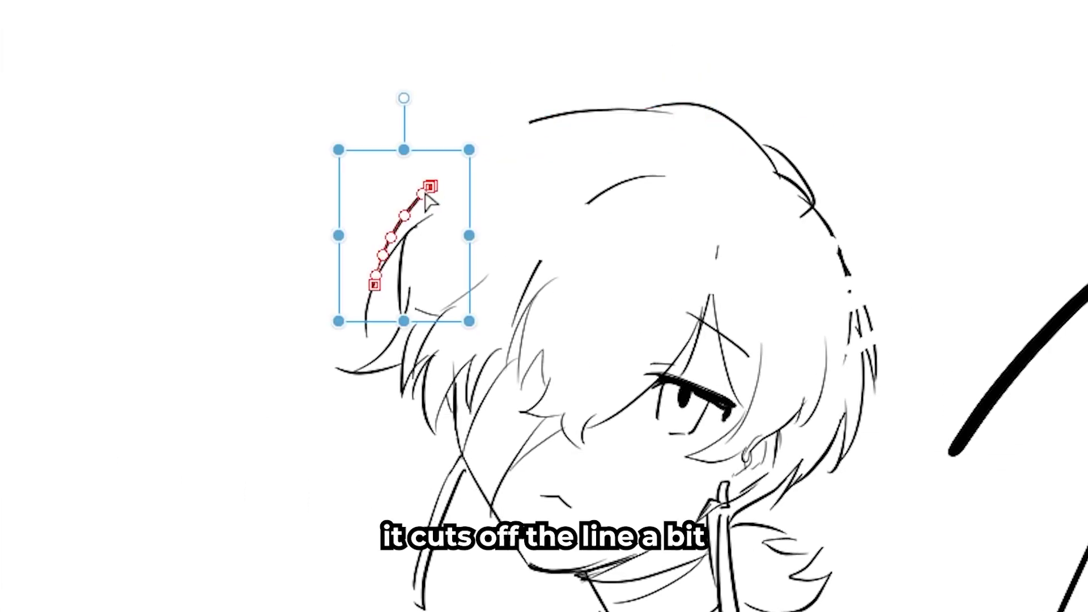
click(550, 120)
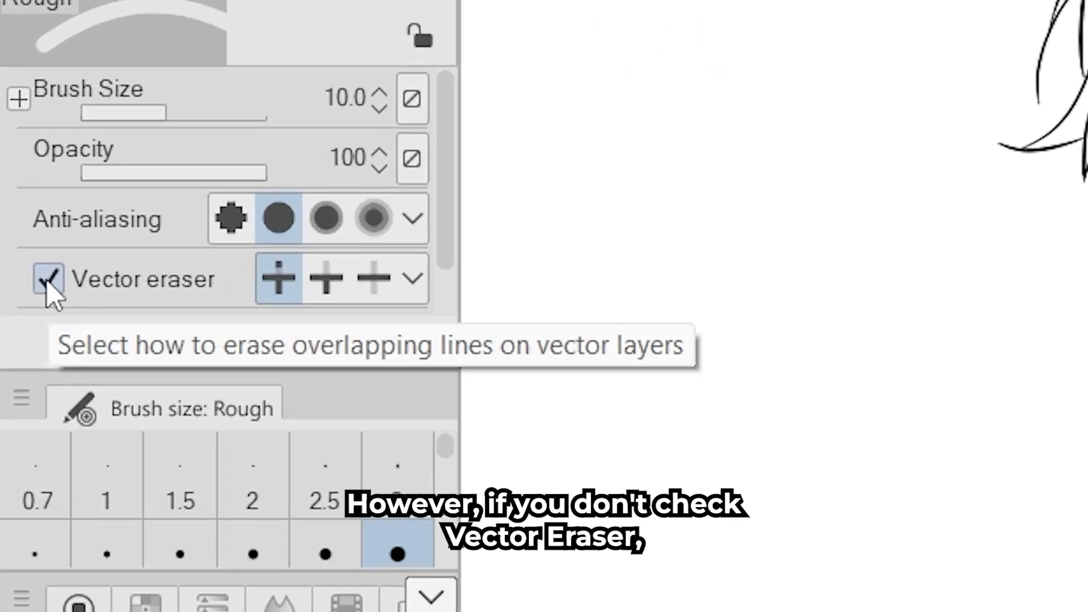
Step: Disable Vector eraser, erase a wavy stroke across the hair, and select that erasing line as an object to adjust a control point
click(36, 358)
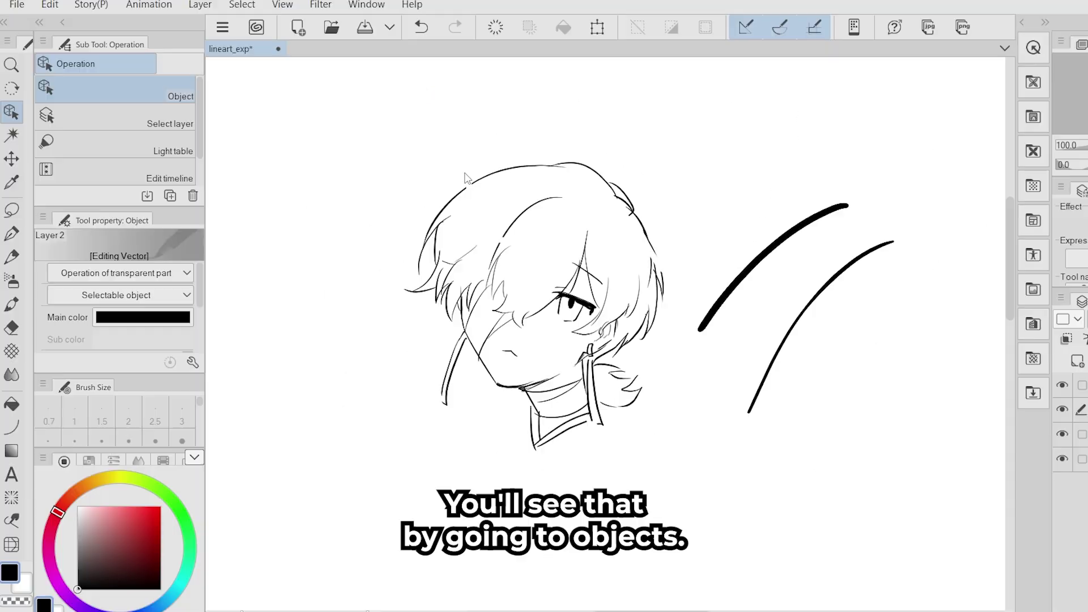
click(381, 104)
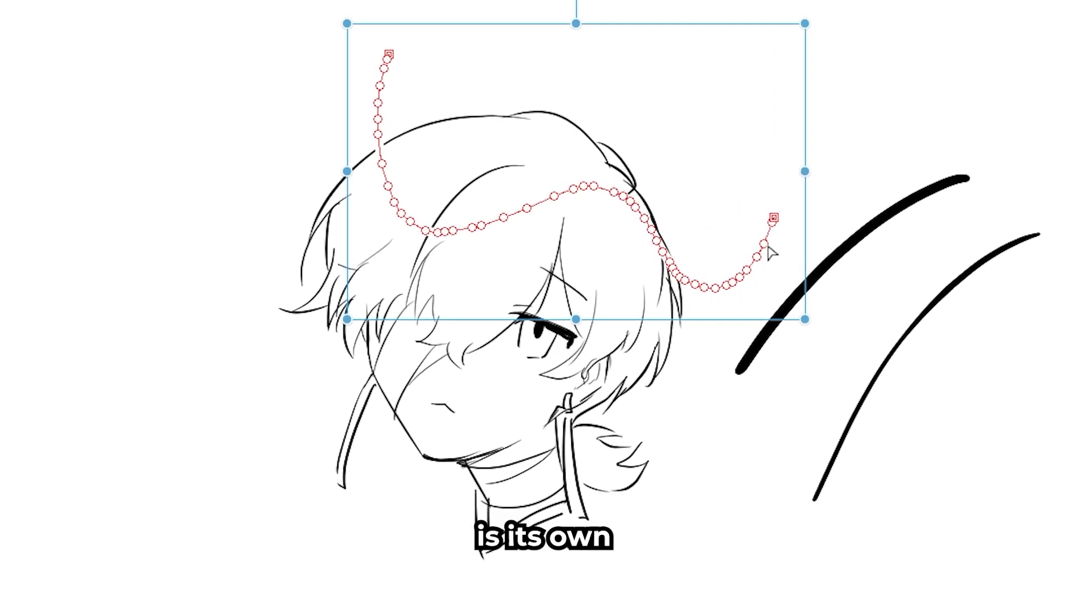
mouse_move(382, 164)
mouse_down()
mouse_move(365, 175)
mouse_move(394, 170)
mouse_up()
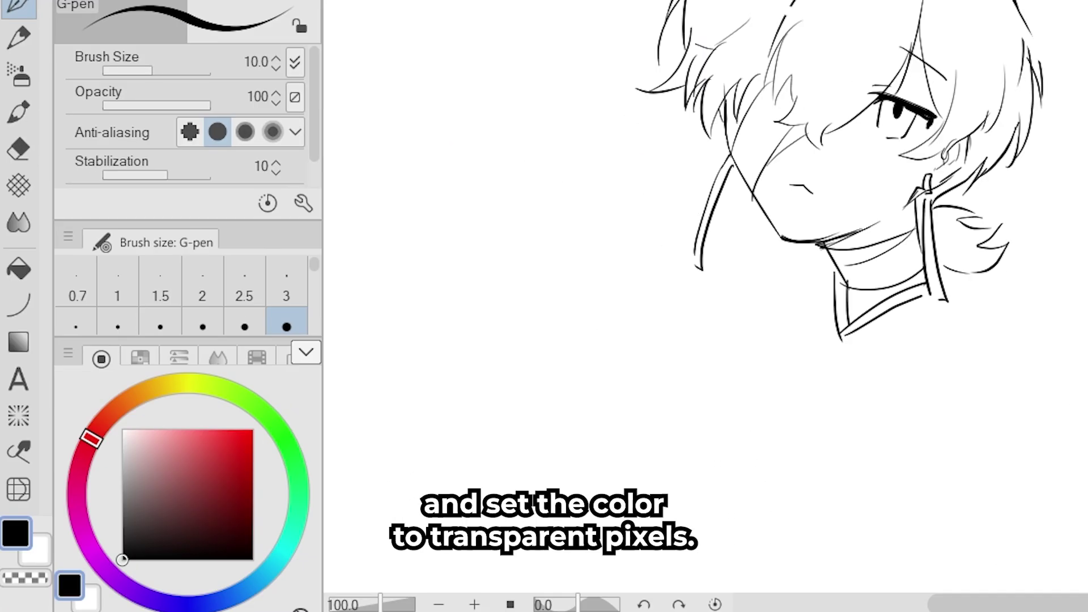
Step: Erase a wavy stroke across the hair using the G-pen in transparent color at size 30, and select it as an object
click(26, 579)
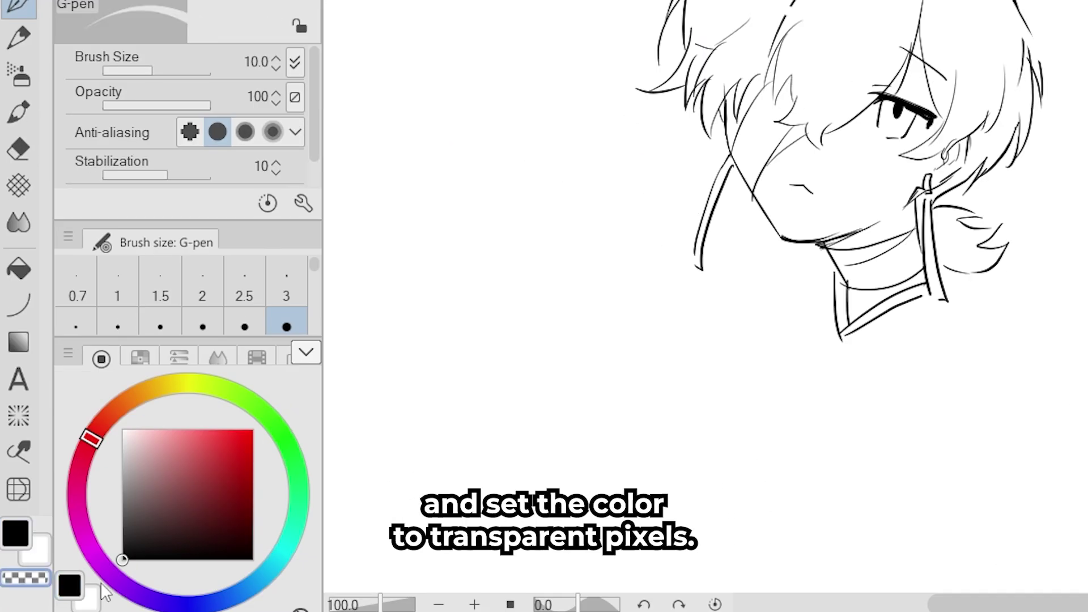
scroll(295, 289, down, 2)
click(287, 301)
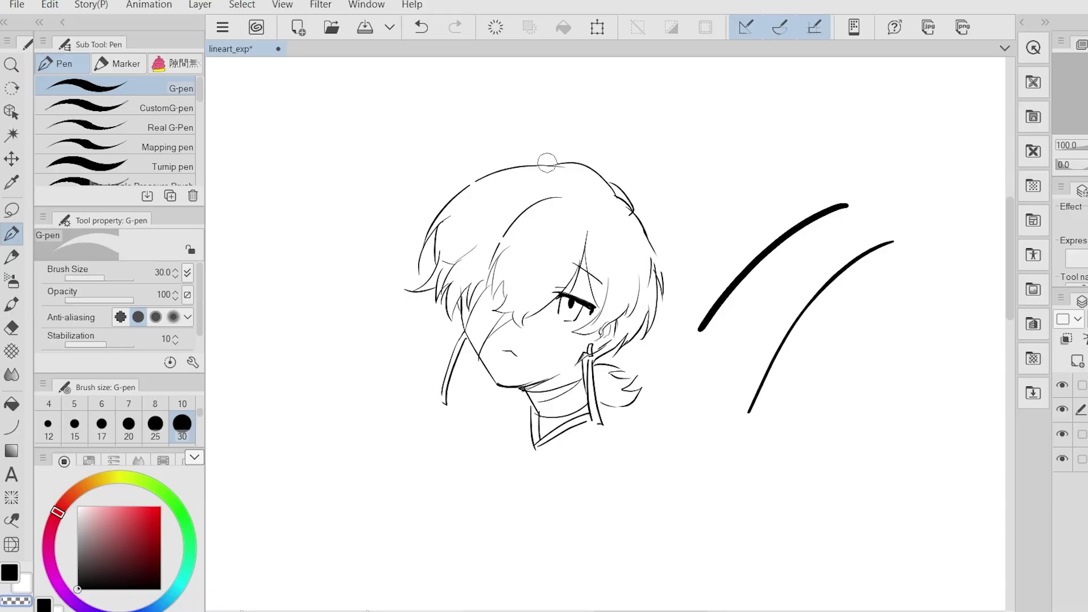
click(11, 112)
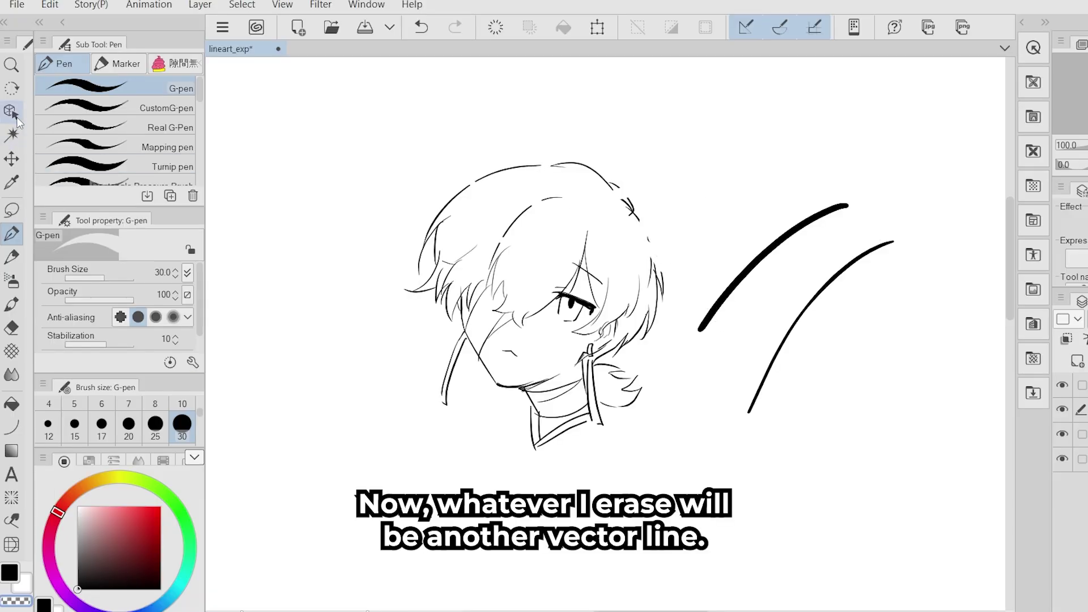
click(553, 150)
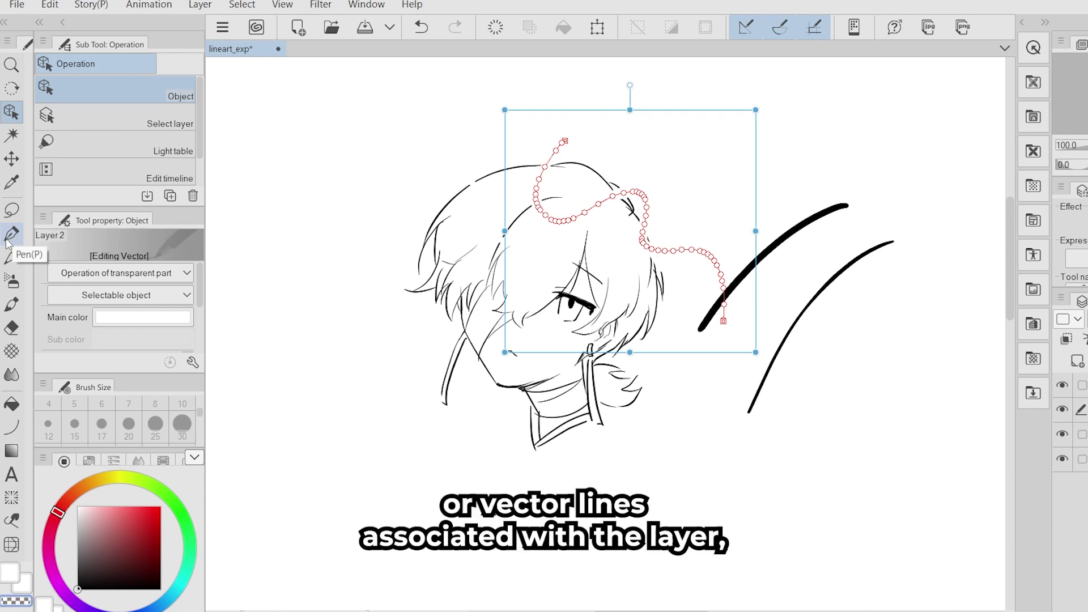
Step: Add a new vector layer beneath Layer 2 and scribble a black zigzag with the pen beside the back of the hair
click(1076, 361)
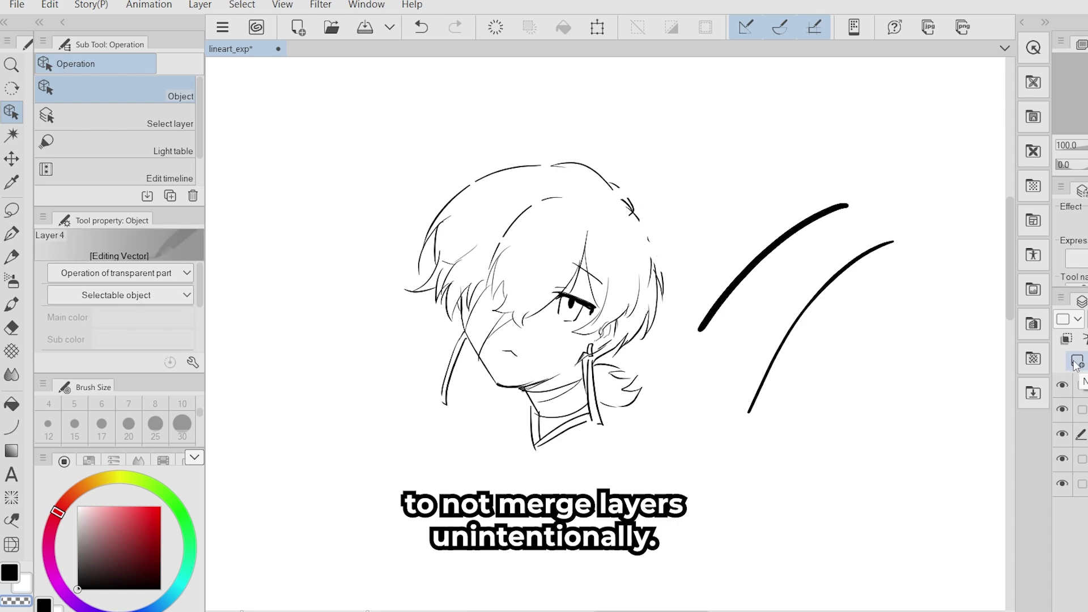
click(12, 233)
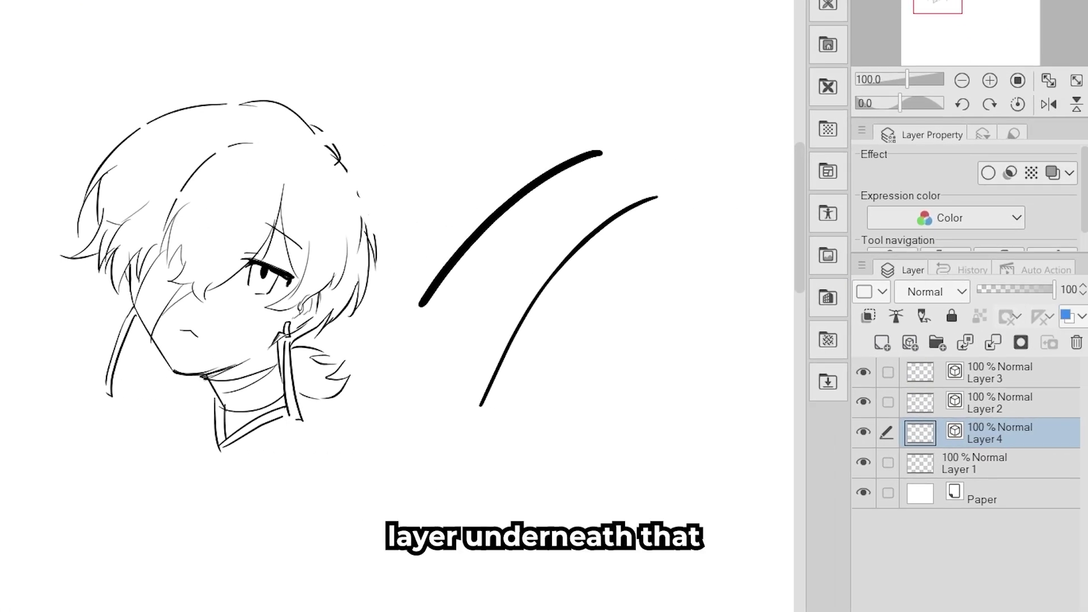
mouse_move(309, 207)
mouse_down()
mouse_move(464, 123)
mouse_move(380, 212)
mouse_move(433, 188)
mouse_up()
key(ctrl+z)
mouse_move(381, 160)
mouse_down()
mouse_move(363, 168)
mouse_move(398, 202)
mouse_up()
Step: Try merging Layer 2 with Layer 4, select the transparent line crossing the scribble, and undo the merge
click(983, 399)
click(992, 343)
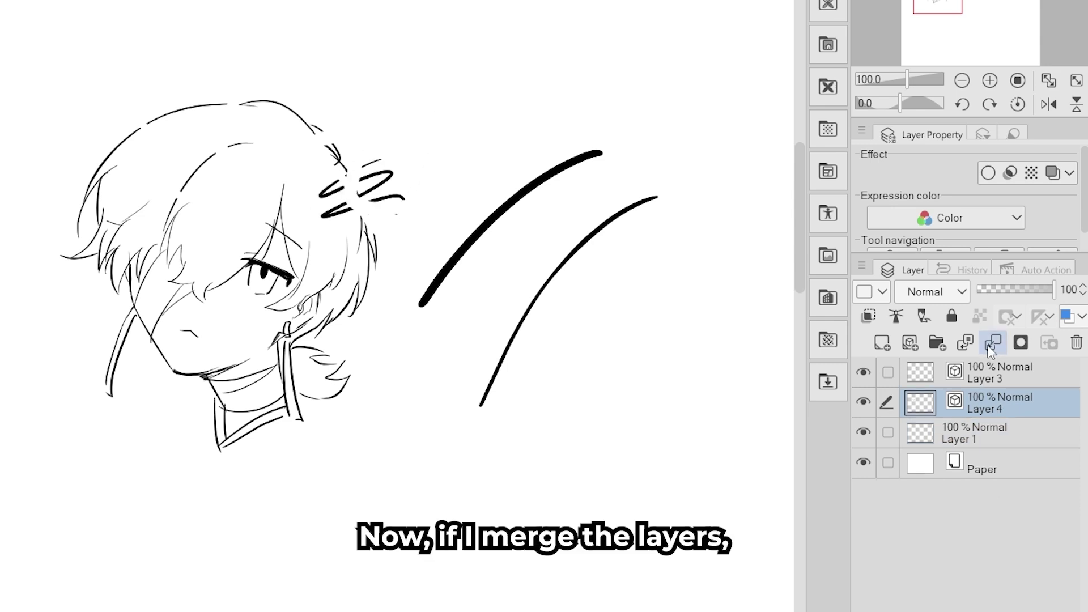
click(361, 159)
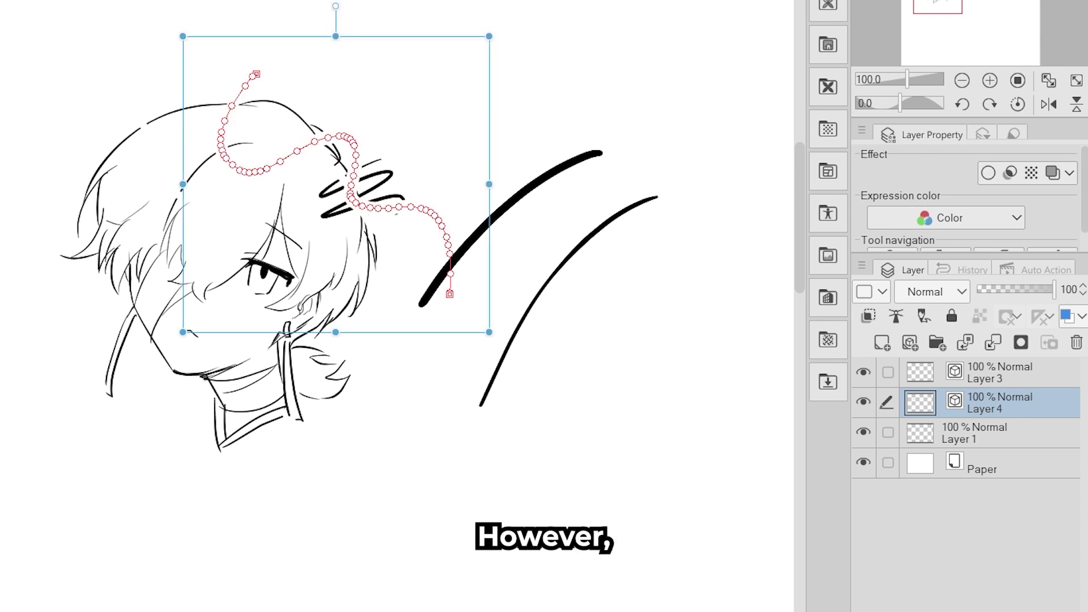
key(ctrl+z)
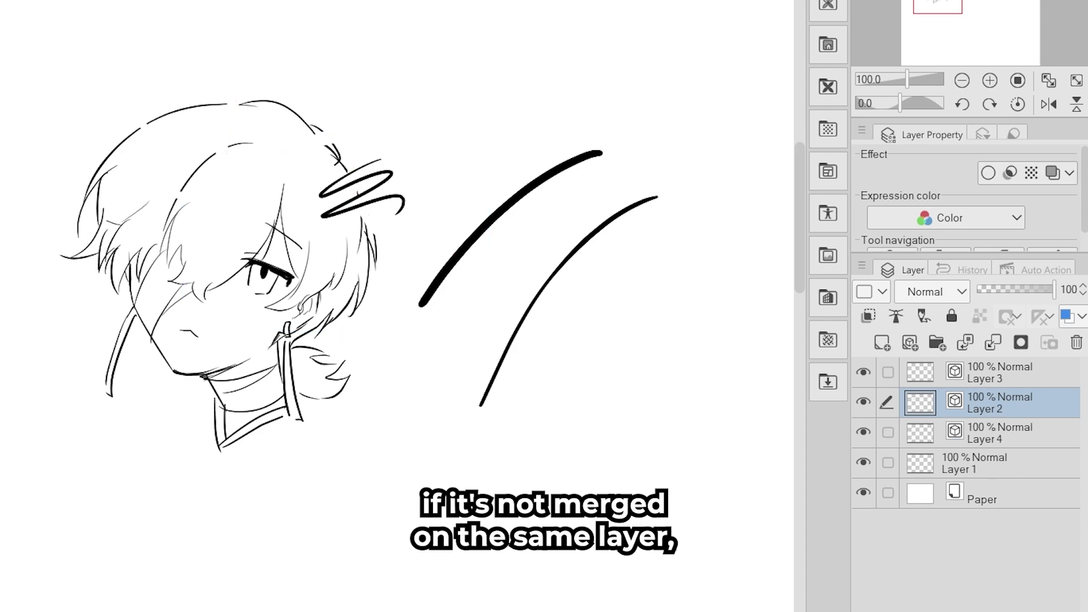
click(863, 490)
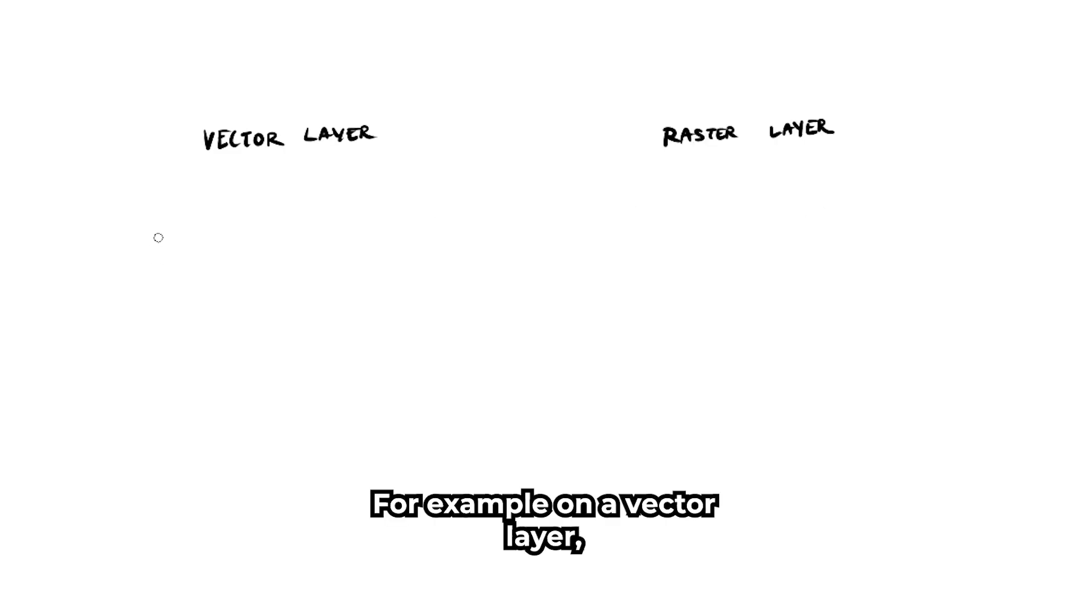
Step: Draw a curly stroke with three loops beneath the VECTOR LAYER heading
mouse_move(151, 244)
mouse_down()
mouse_move(229, 286)
mouse_move(433, 265)
mouse_move(446, 321)
mouse_up()
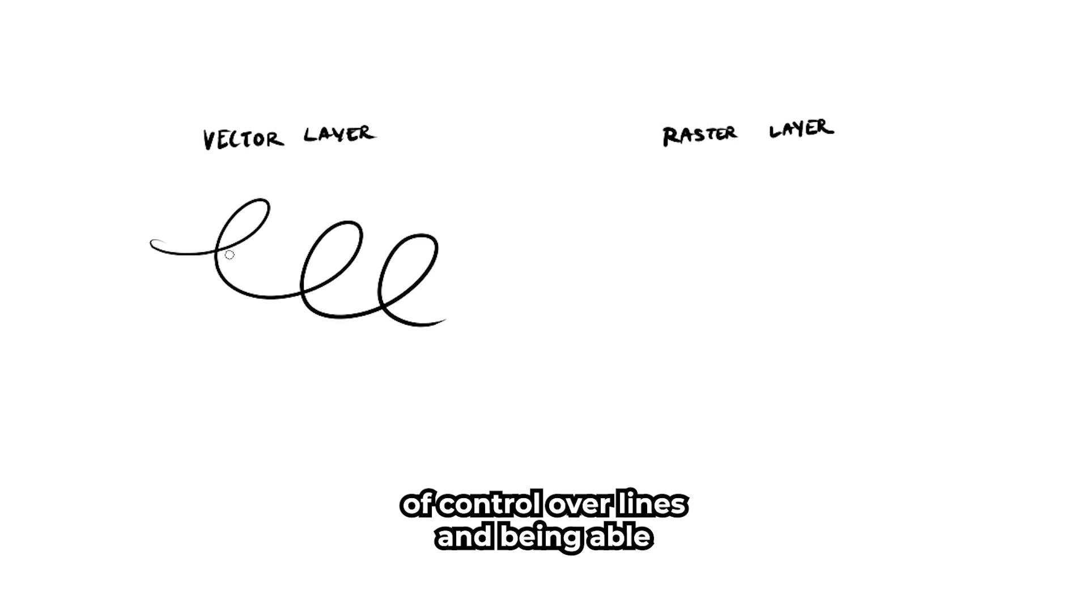
key(ctrl+z)
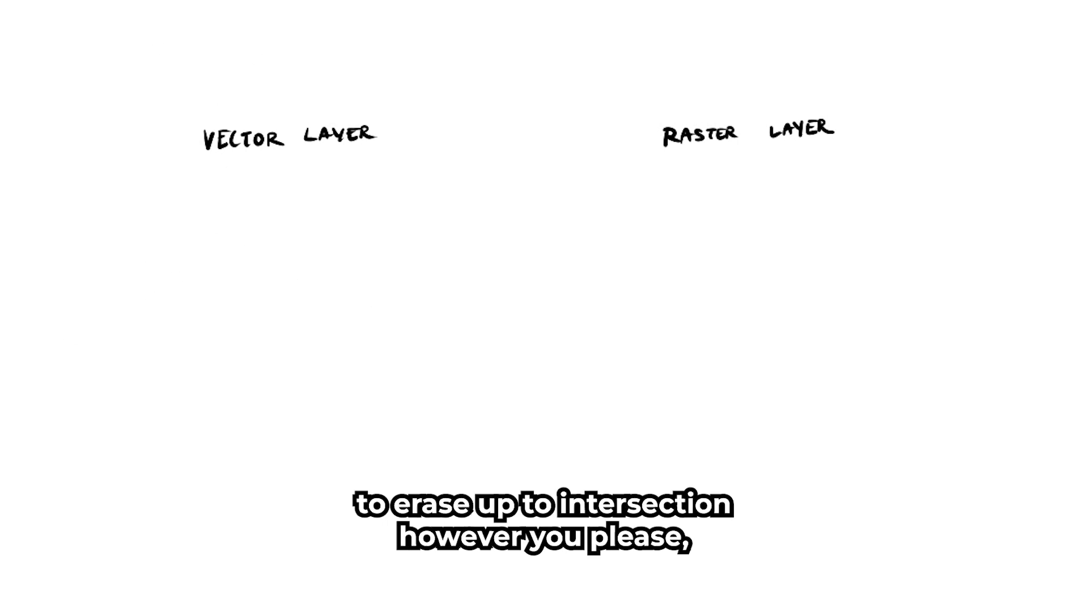
key(ctrl+y)
Step: Erase the three upper loops of the curly stroke up to their intersections
click(244, 206)
click(336, 224)
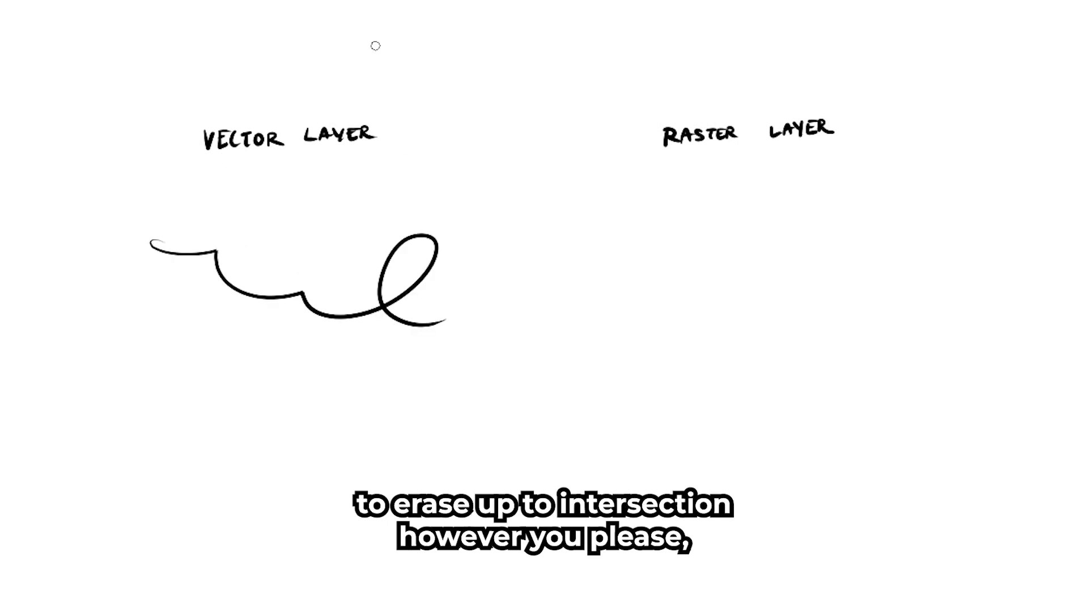
click(400, 238)
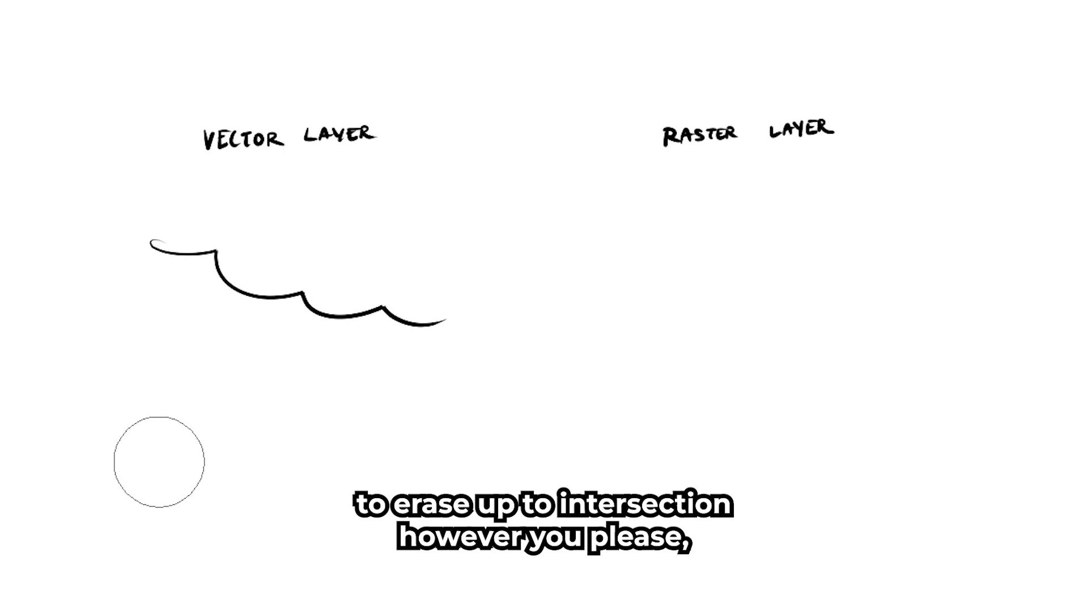
Step: Paint touching muted blue and light aqua ovals below the wavy line and select each as an object to view its control points
mouse_move(160, 463)
mouse_down()
mouse_move(135, 490)
mouse_move(146, 495)
mouse_move(163, 473)
mouse_up()
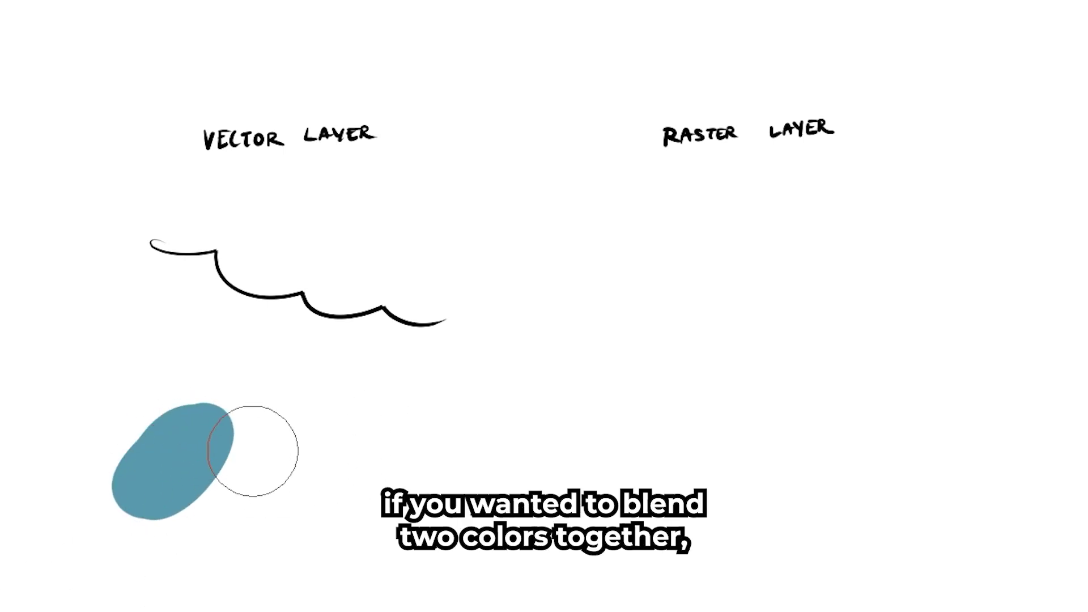
mouse_move(255, 450)
mouse_down()
mouse_move(266, 498)
mouse_move(297, 431)
mouse_up()
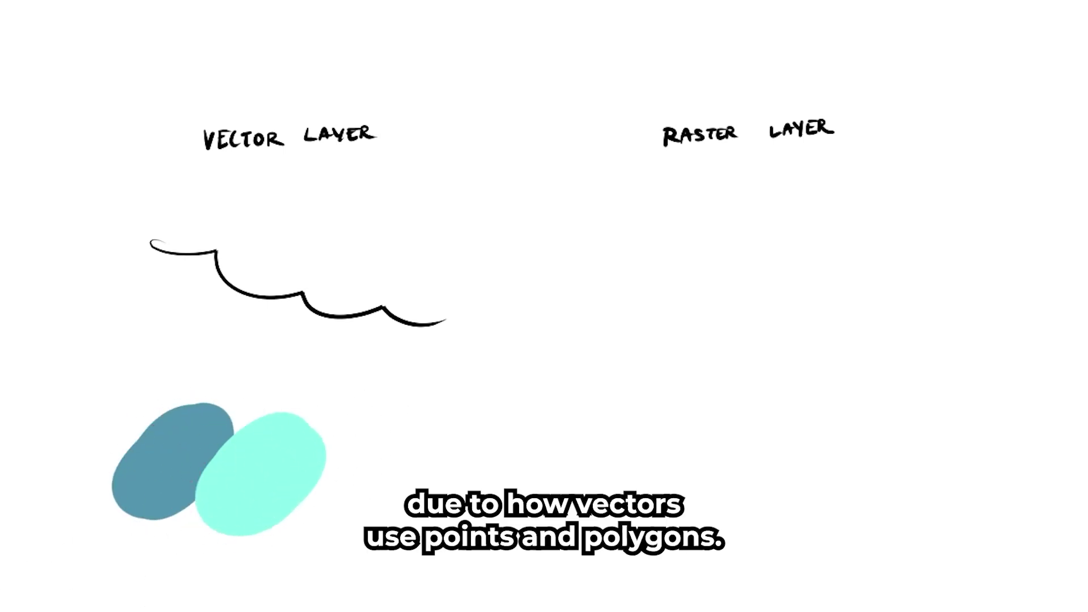
click(294, 473)
click(185, 471)
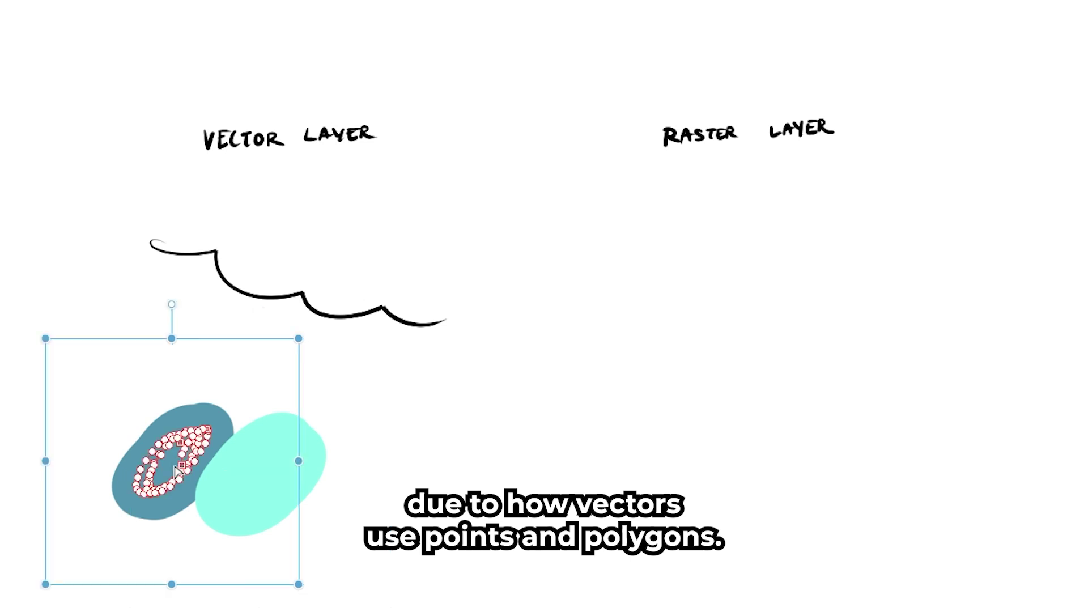
Step: Switch to the Blend sub tool for blending the two painted ovals
key(j)
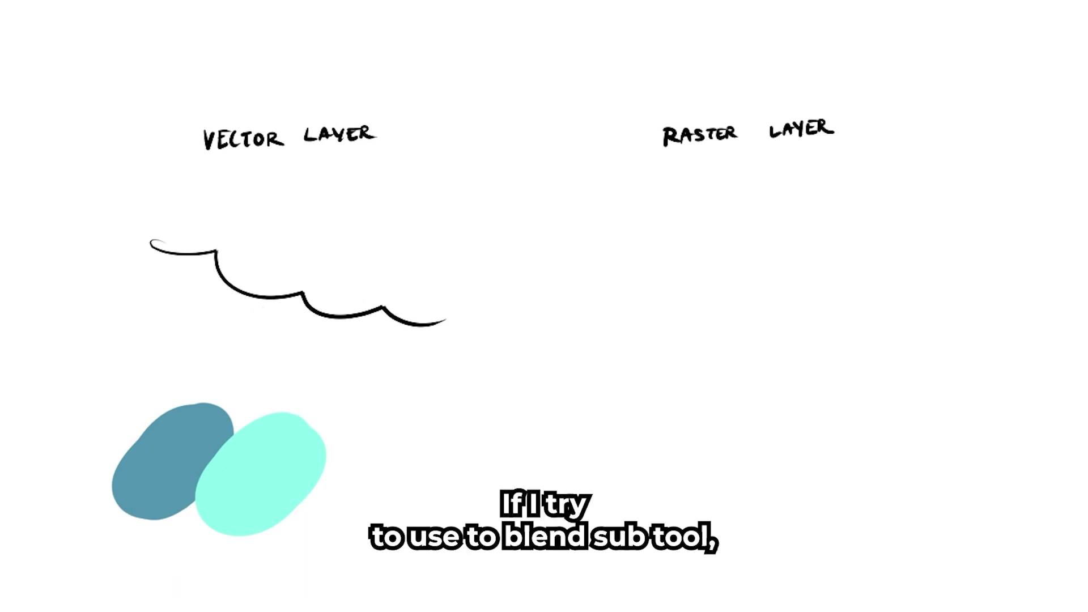
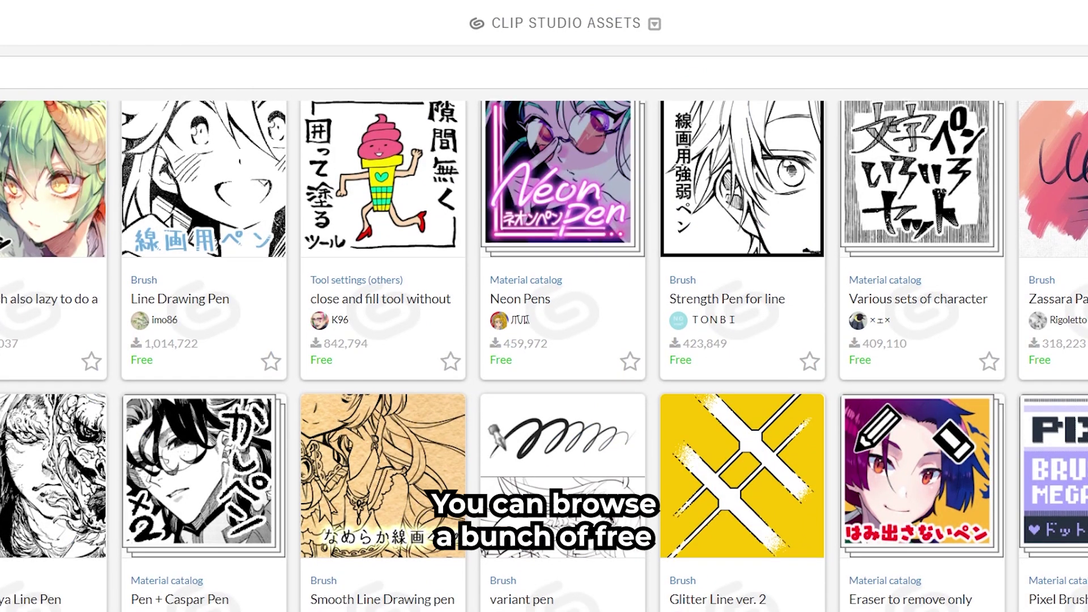
Step: Browse the line drawing pens and brushes offered in Clip Studio Assets
scroll(544, 356, down, 5)
scroll(544, 356, down, 4)
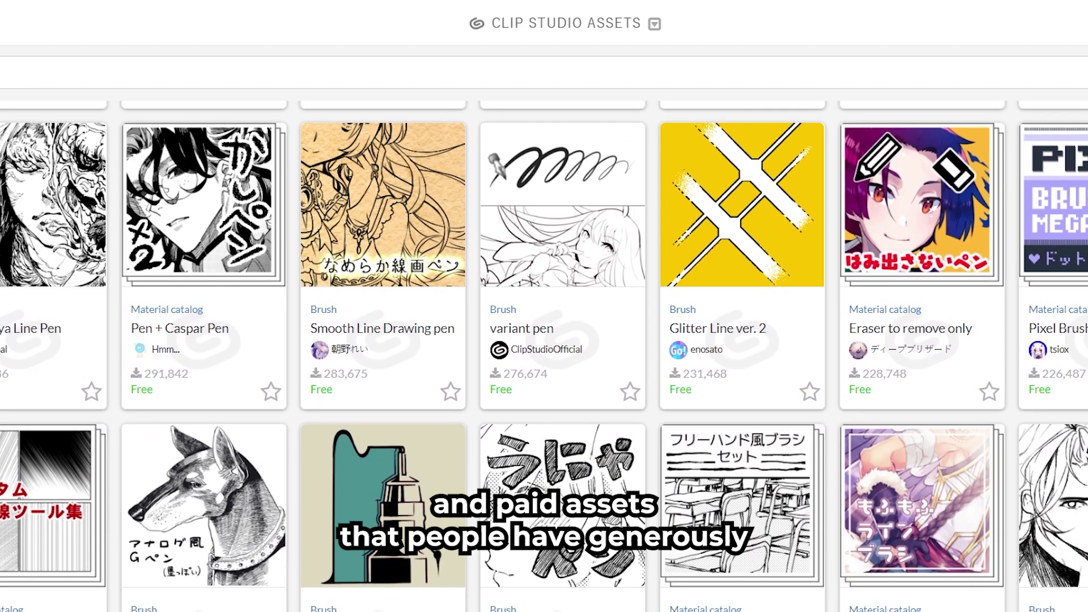
scroll(544, 356, down, 6)
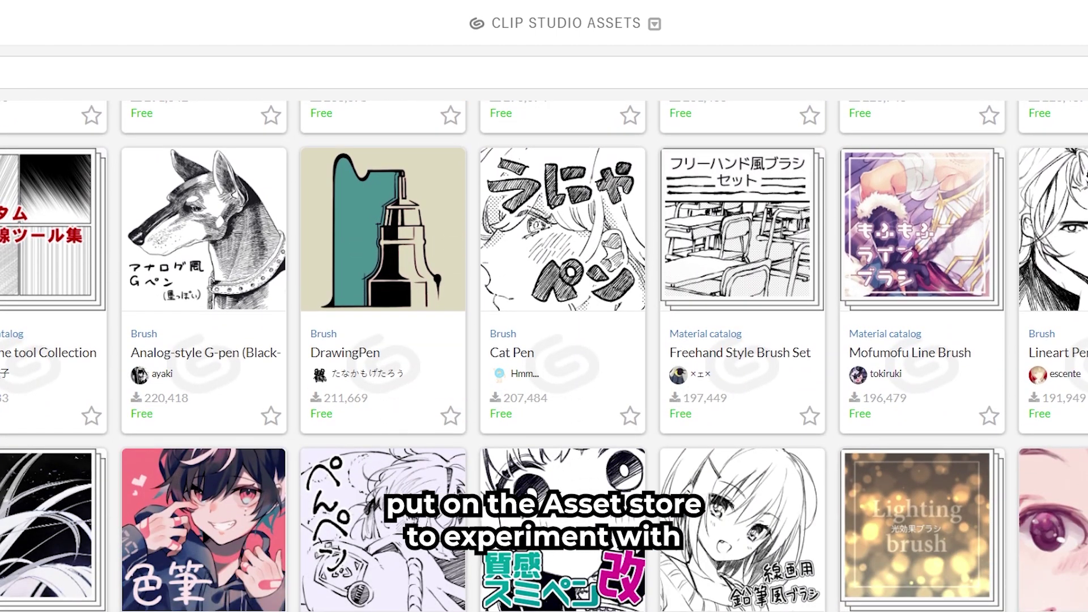
scroll(544, 356, down, 8)
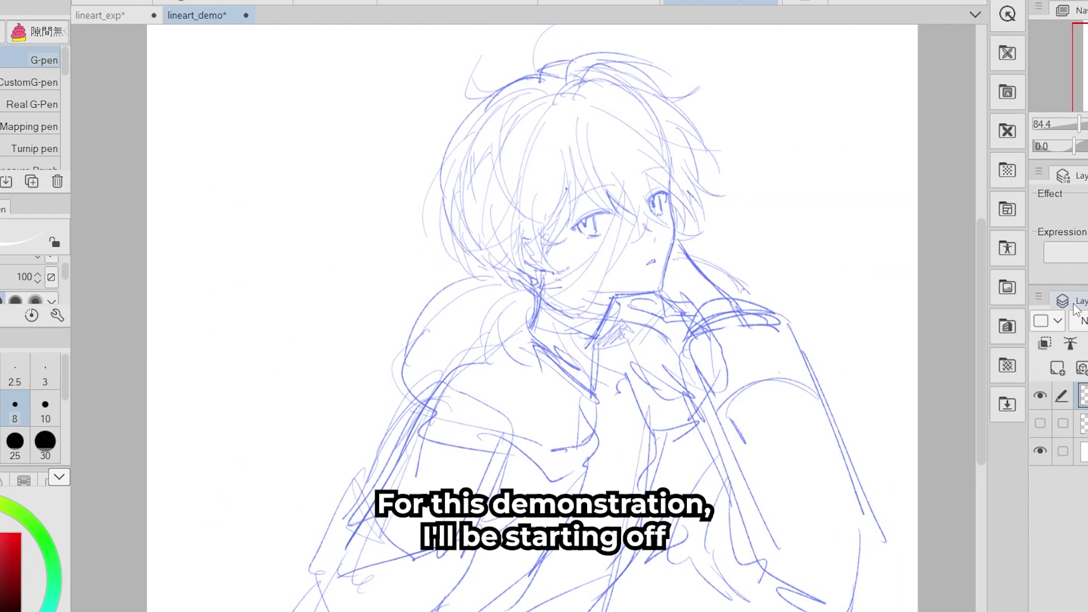
Step: Choose the Mapping pen, tint the sketch layer with a blue layer color and lower its opacity to 69%
click(29, 126)
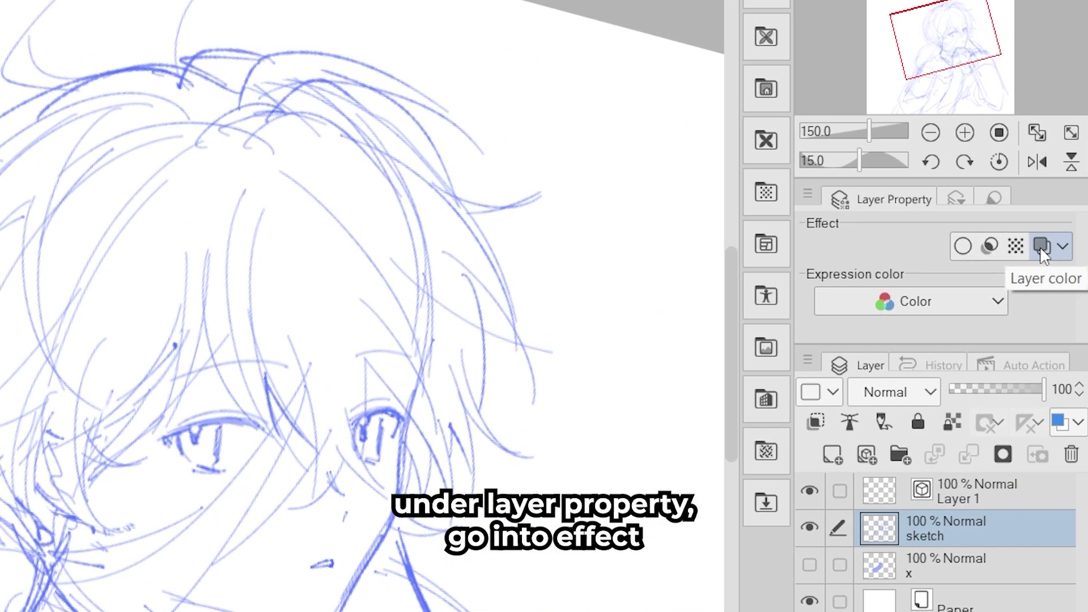
click(1039, 247)
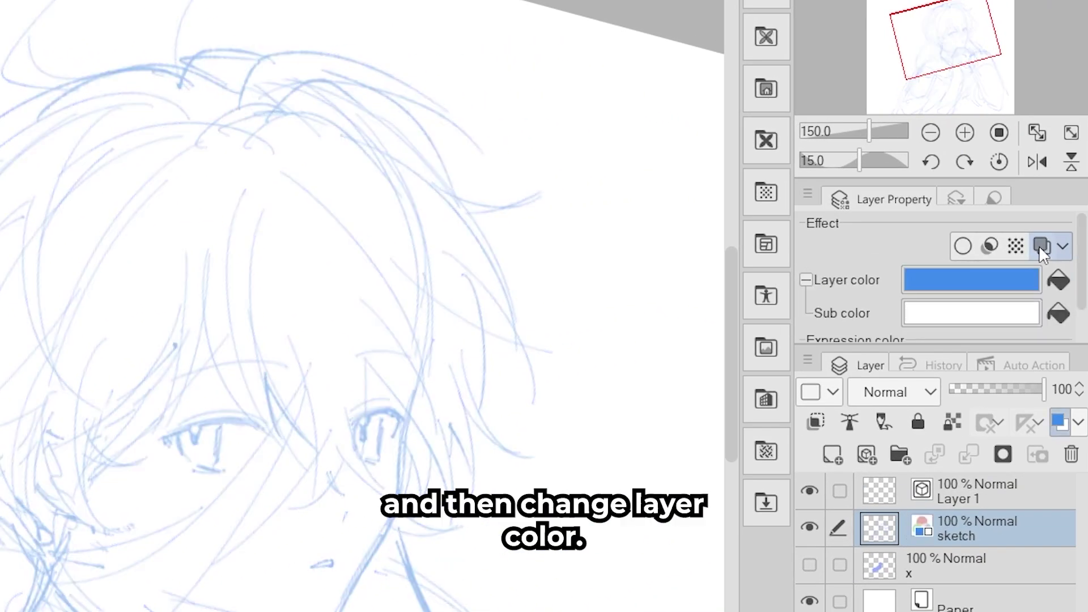
mouse_move(1020, 390)
mouse_down()
mouse_move(1004, 390)
mouse_move(1046, 391)
mouse_move(1017, 391)
mouse_up()
Step: Ink the character's hair, face and collar over the blue sketch, starting on Layer 1
click(964, 491)
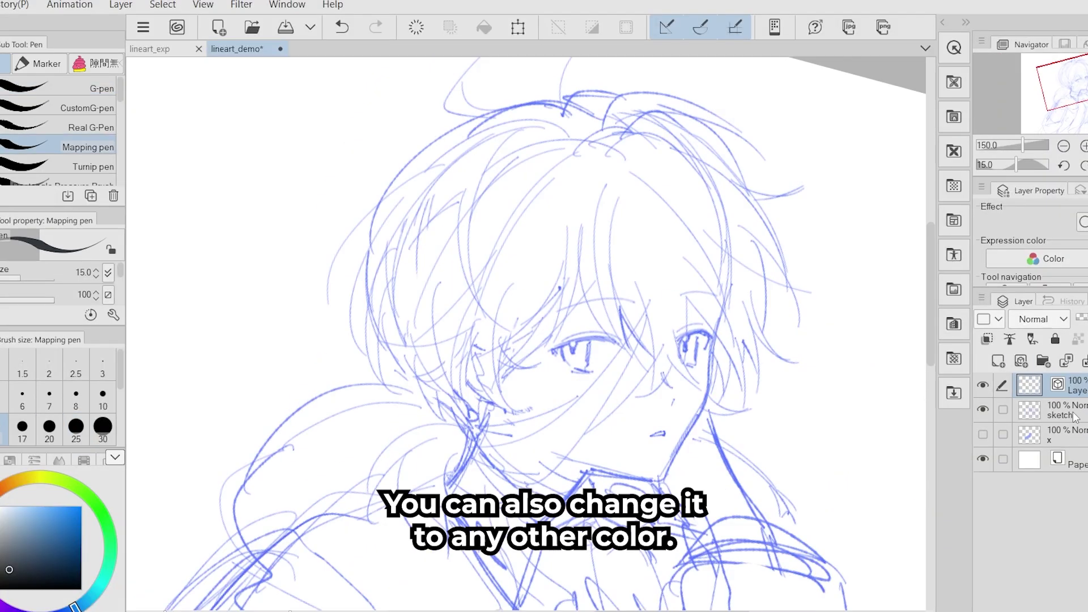
drag(399, 145, 447, 309)
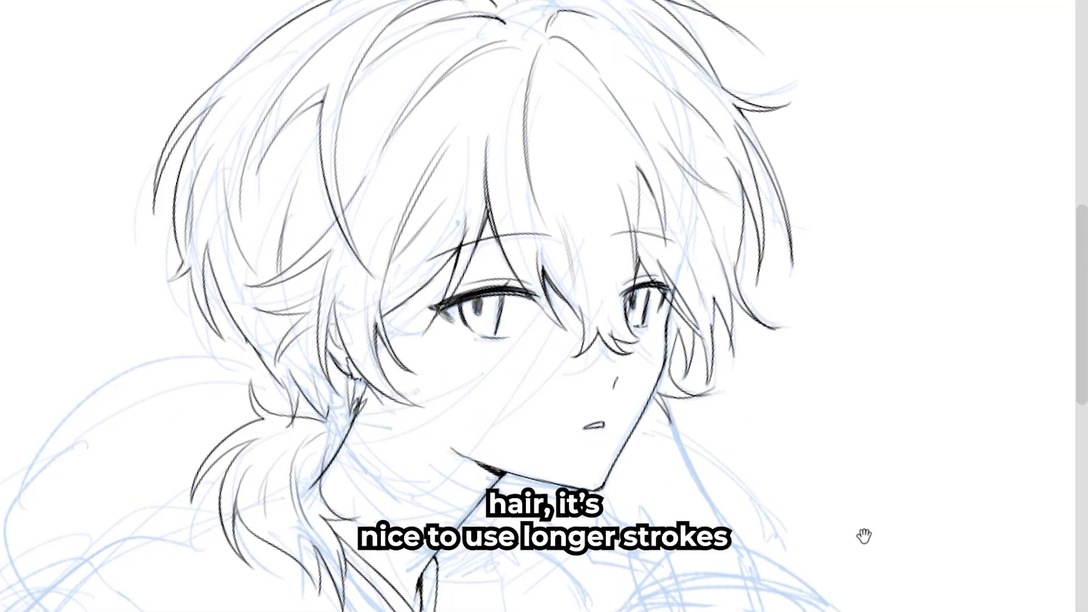
drag(864, 536, 764, 536)
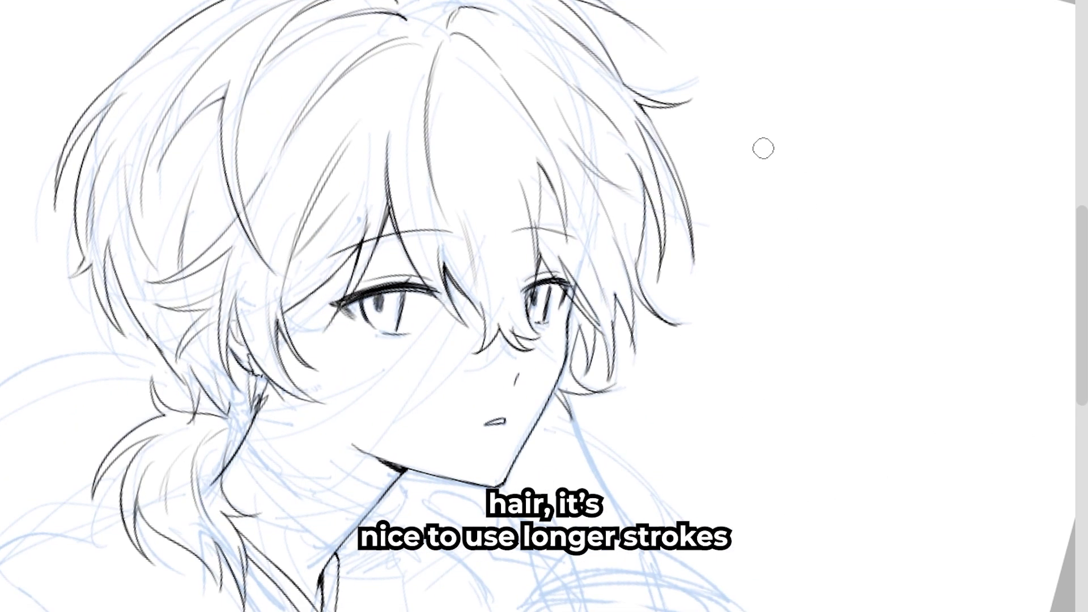
Step: Try out long, tapering hair strokes in the blank area beside the head and undo them
drag(731, 102, 814, 385)
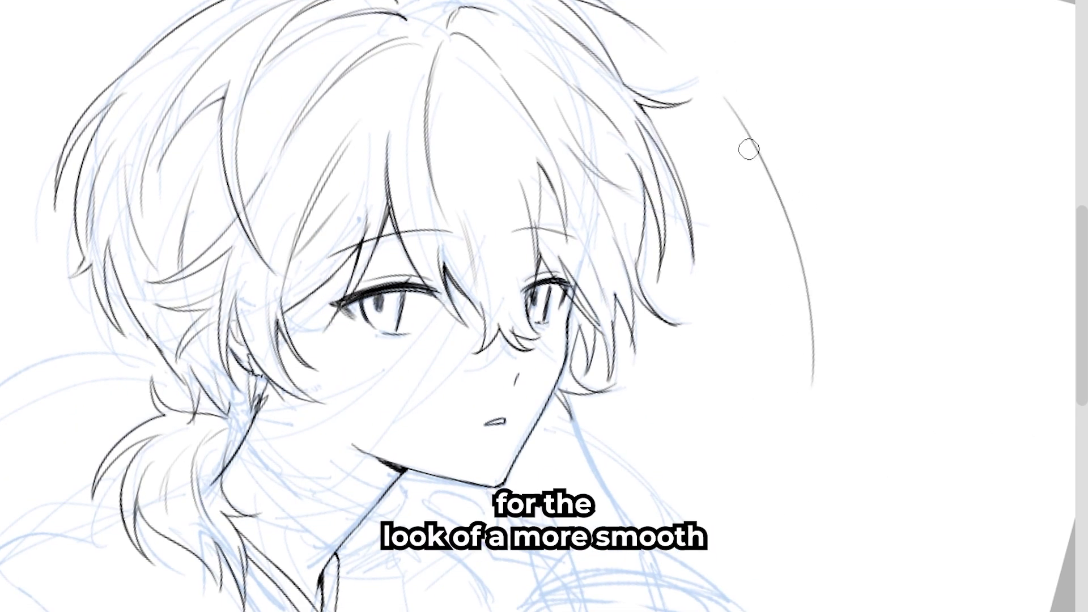
drag(748, 150, 884, 241)
drag(745, 110, 871, 240)
drag(767, 141, 852, 214)
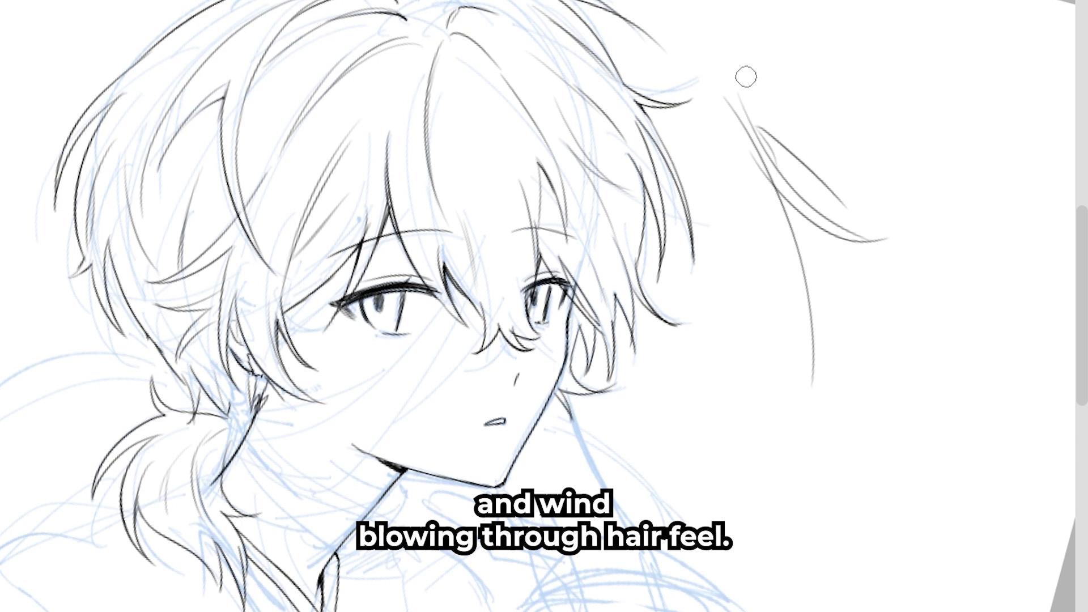
drag(746, 76, 858, 230)
key(ctrl+z)
key(ctrl+z)
key(ctrl+z)
key(ctrl+z)
key(ctrl+z)
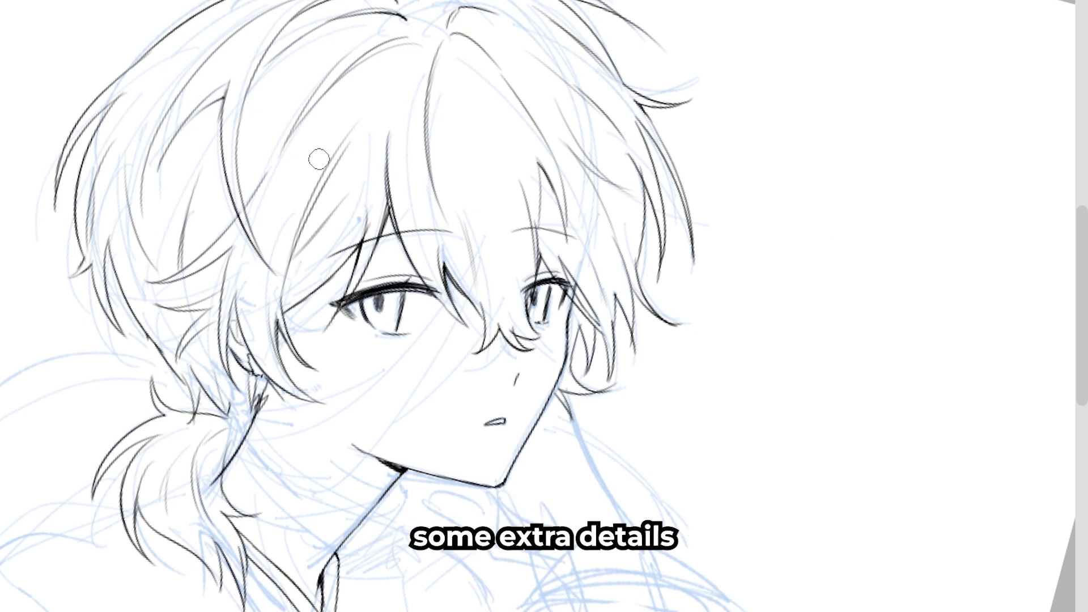
Step: Add extra strand lines inside the hair above and beside the eye
drag(327, 100, 243, 225)
drag(291, 154, 237, 231)
drag(232, 280, 297, 305)
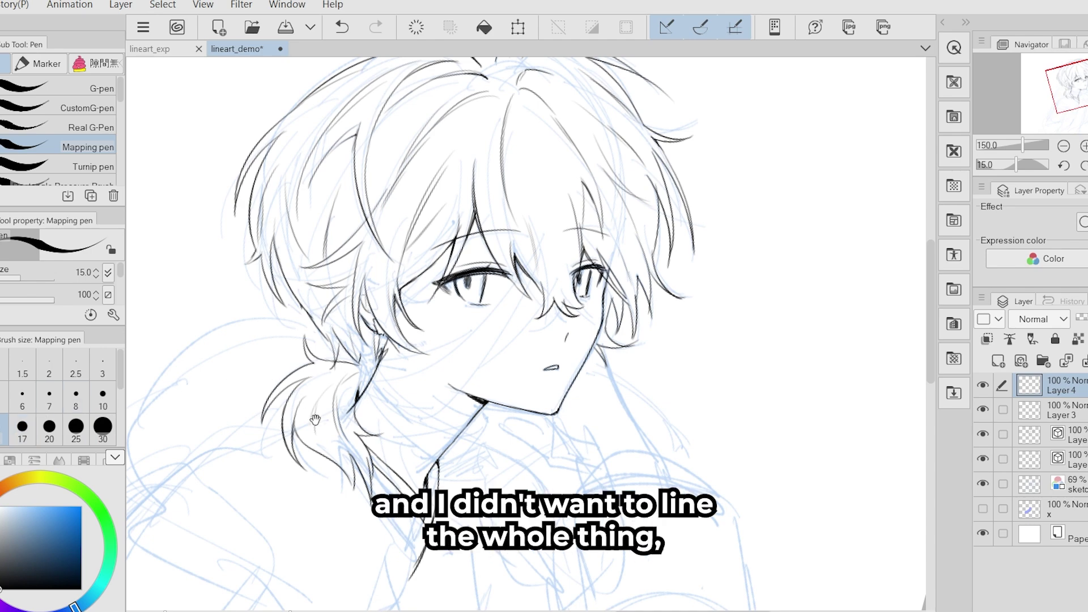
Step: Choose brush size 30 and give Layer 4 a black border effect with an edge thickness of 1.0
click(103, 429)
drag(336, 468, 424, 490)
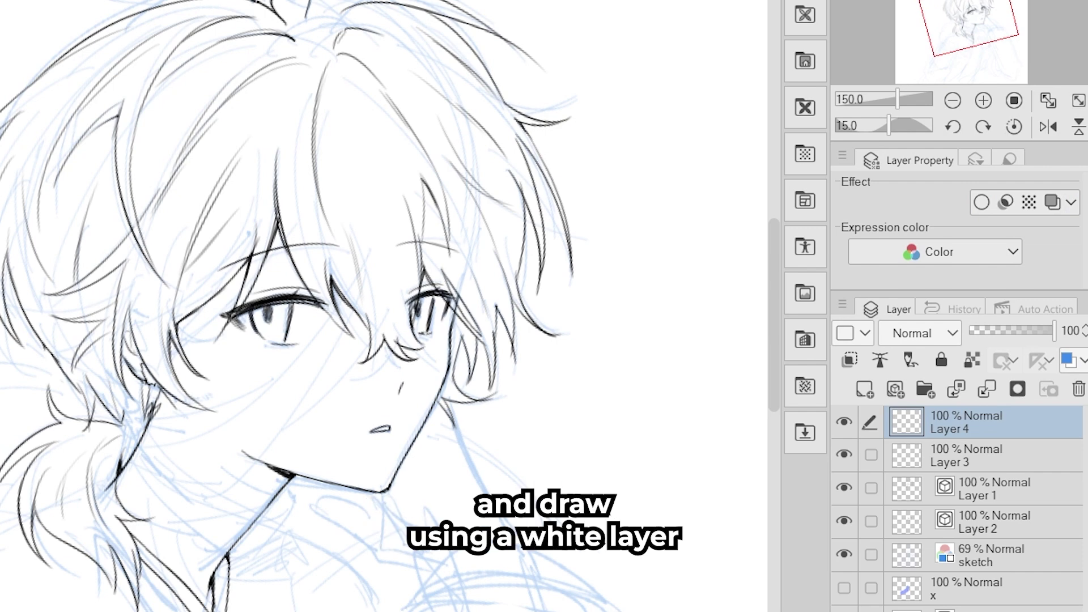
click(982, 202)
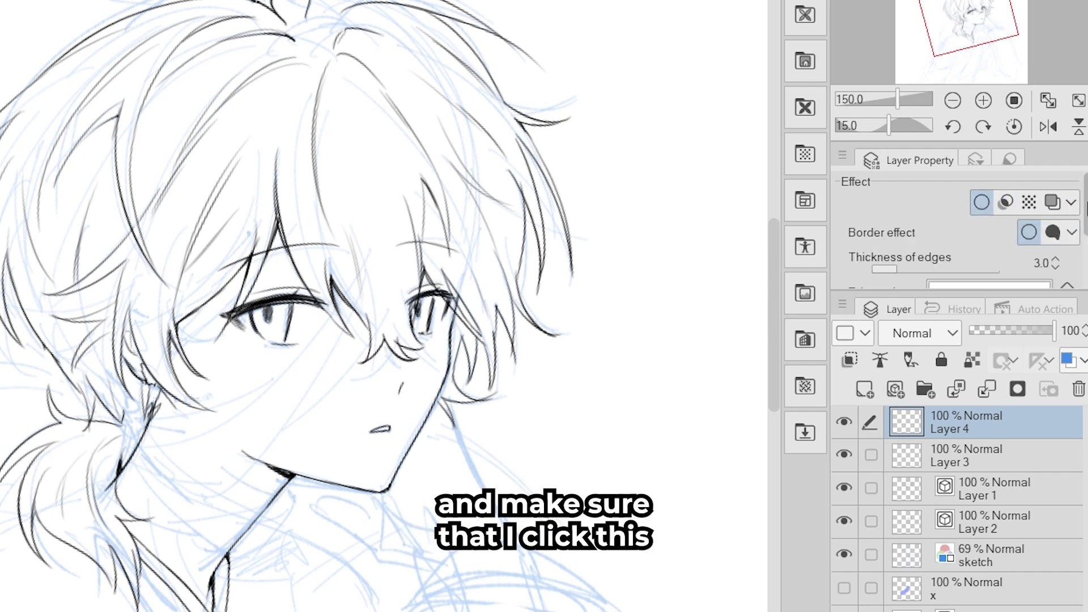
scroll(1056, 238, down, 2)
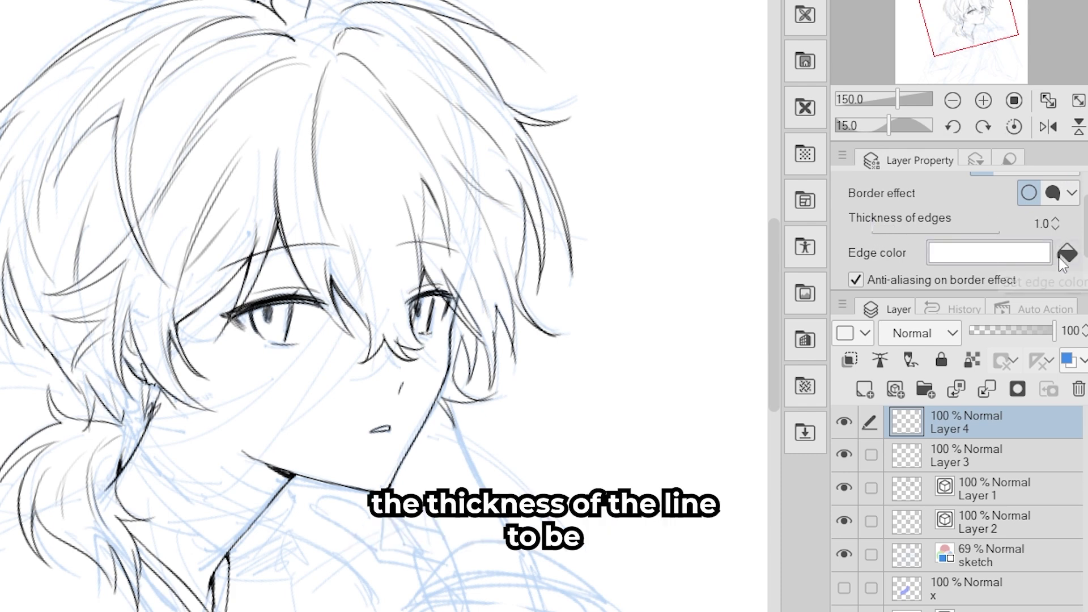
click(1067, 255)
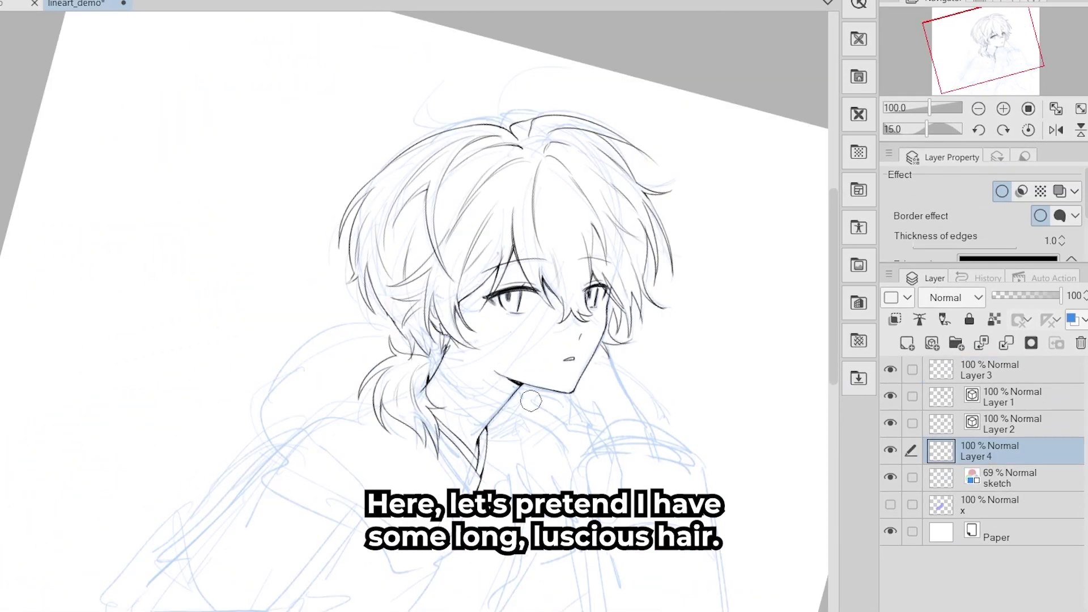
Step: Block in long flowing hair sweeping down from the back of the head with white bordered strokes on Layer 4
mouse_move(408, 245)
mouse_down()
mouse_move(321, 354)
mouse_move(191, 372)
mouse_up()
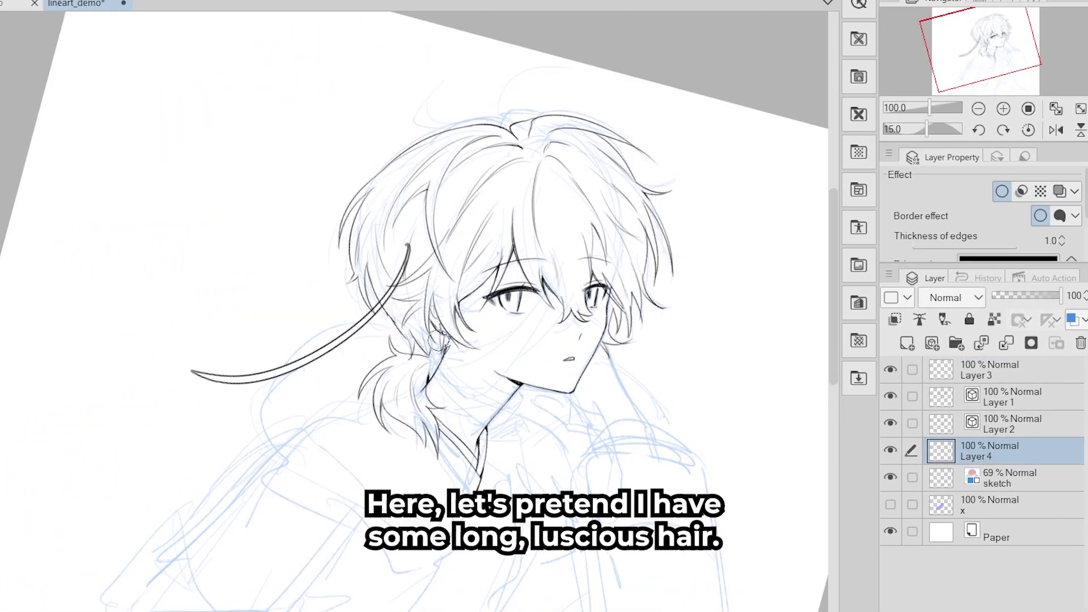
mouse_move(411, 246)
mouse_down()
mouse_move(340, 340)
mouse_move(205, 436)
mouse_move(90, 562)
mouse_up()
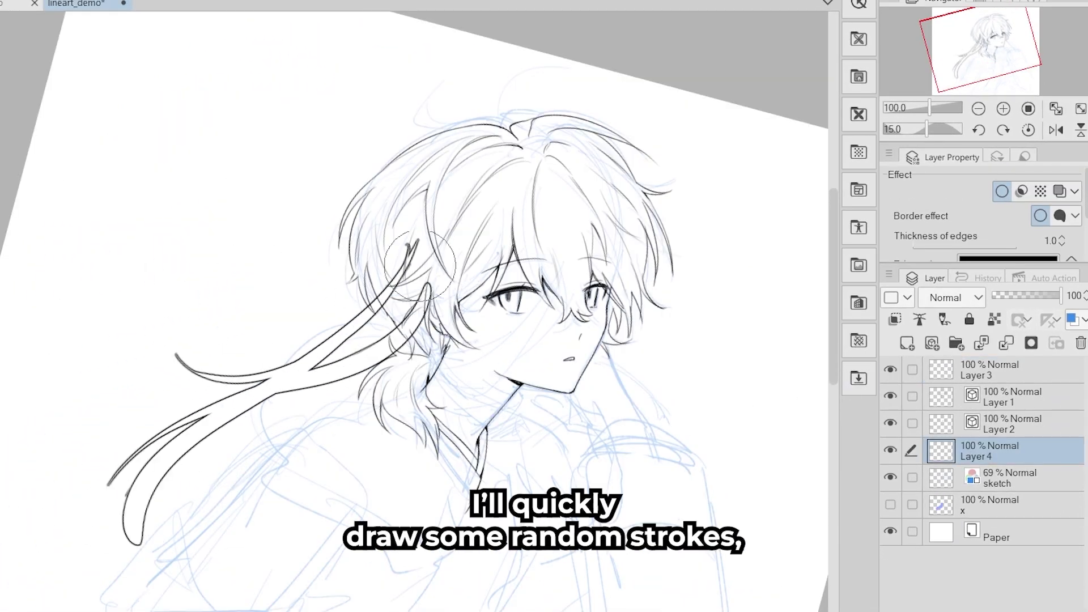
mouse_move(431, 283)
mouse_down()
mouse_move(139, 544)
mouse_move(176, 470)
mouse_move(170, 440)
mouse_up()
drag(408, 255, 301, 400)
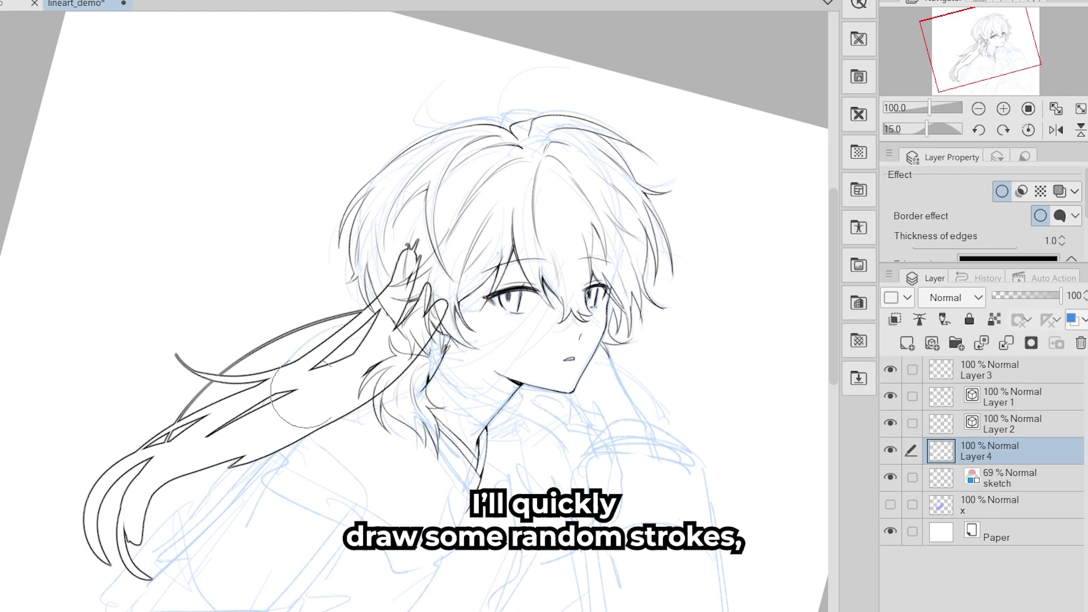
drag(453, 315, 152, 573)
drag(314, 462, 296, 437)
drag(392, 500, 401, 503)
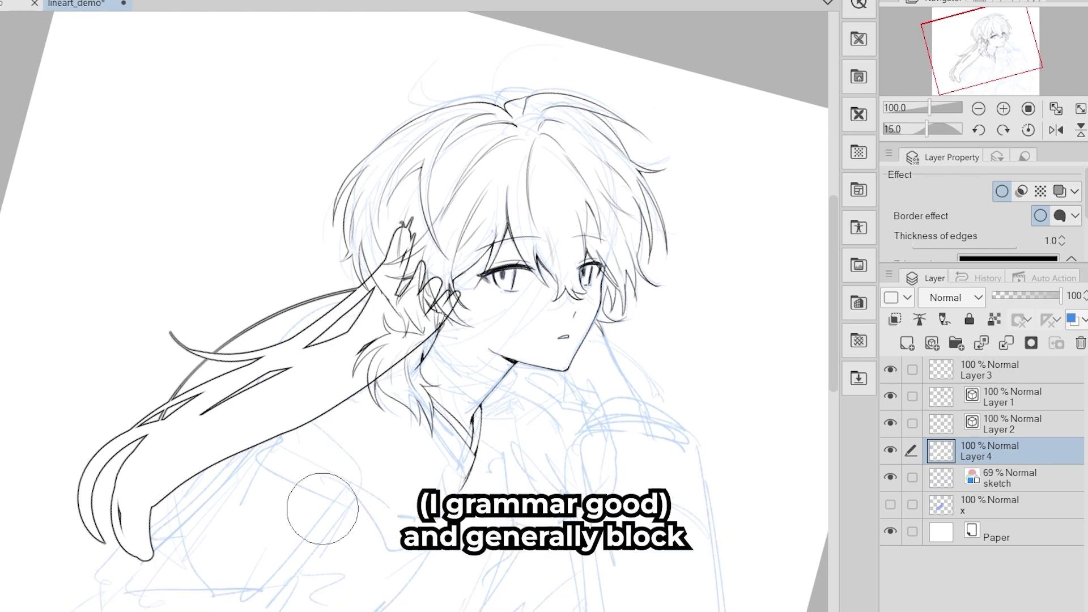
drag(322, 509, 350, 480)
Step: Draw thin black strand lines inside the long white hair shape
drag(233, 398, 177, 490)
drag(204, 413, 170, 526)
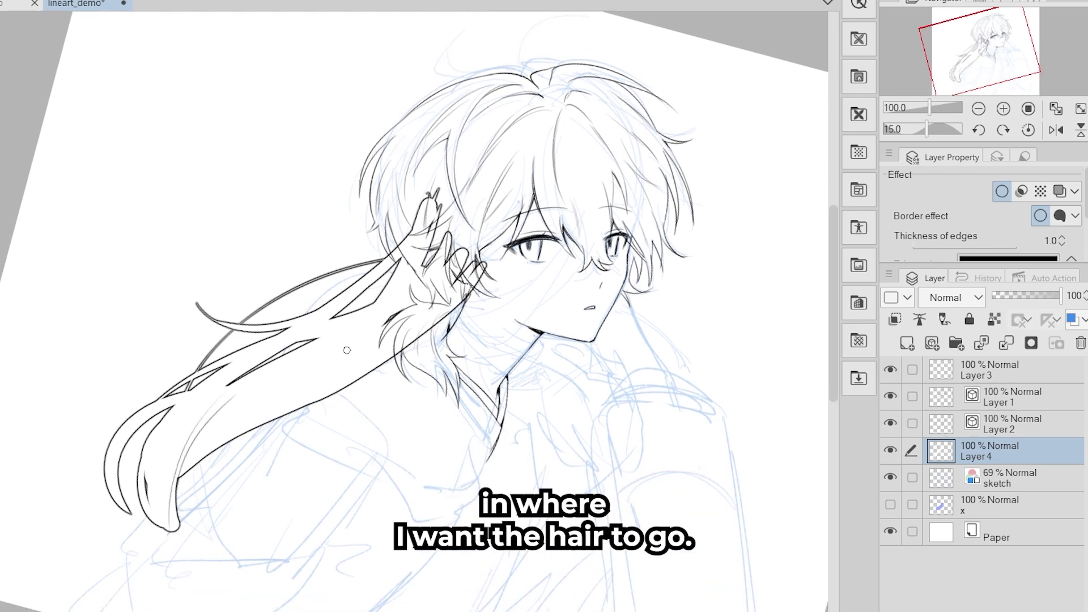
drag(379, 336, 260, 395)
mouse_move(384, 324)
mouse_down()
mouse_move(294, 339)
mouse_move(153, 468)
mouse_up()
drag(383, 335, 241, 411)
mouse_move(420, 267)
mouse_down()
mouse_move(372, 321)
mouse_move(380, 305)
mouse_up()
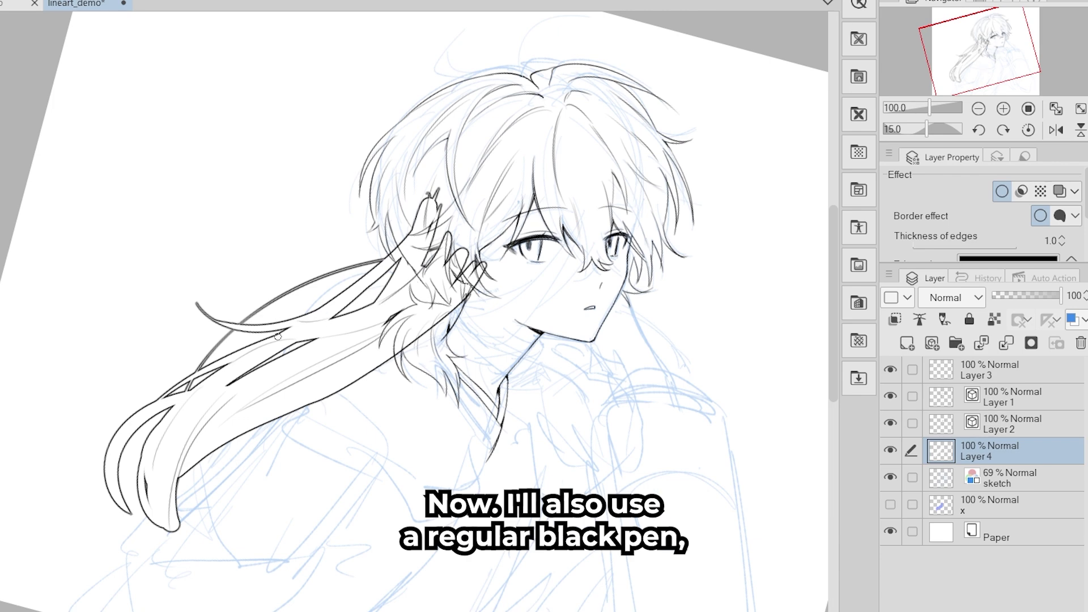
Step: Add a long curved white strand along the upper edge of the flowing hair and refine the strands around it
drag(272, 331, 119, 414)
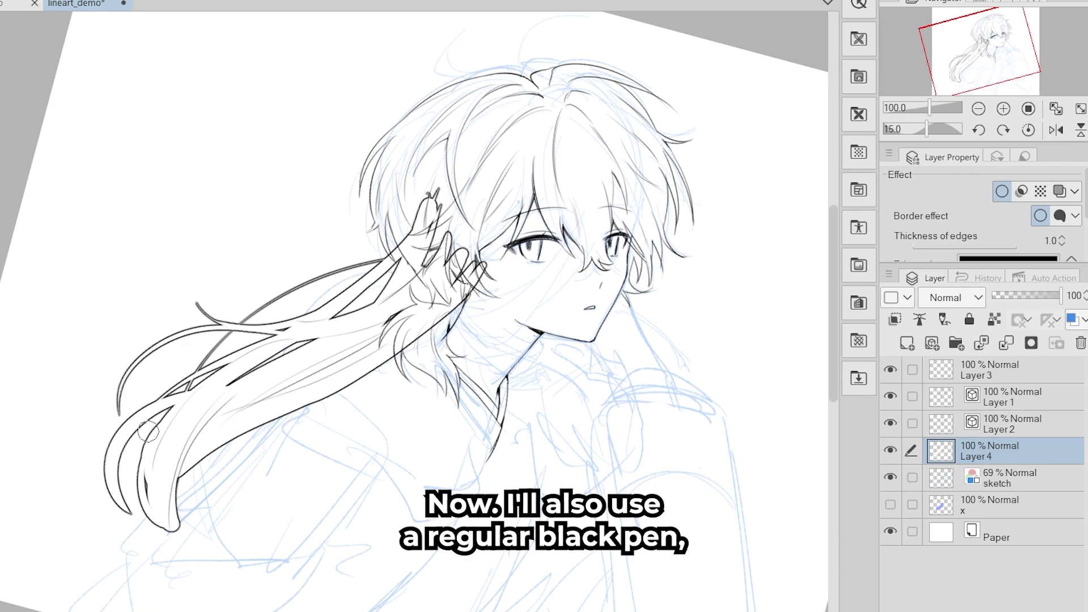
mouse_move(249, 290)
mouse_down()
mouse_move(280, 321)
mouse_move(386, 323)
mouse_up()
drag(410, 281, 377, 303)
drag(241, 417, 243, 430)
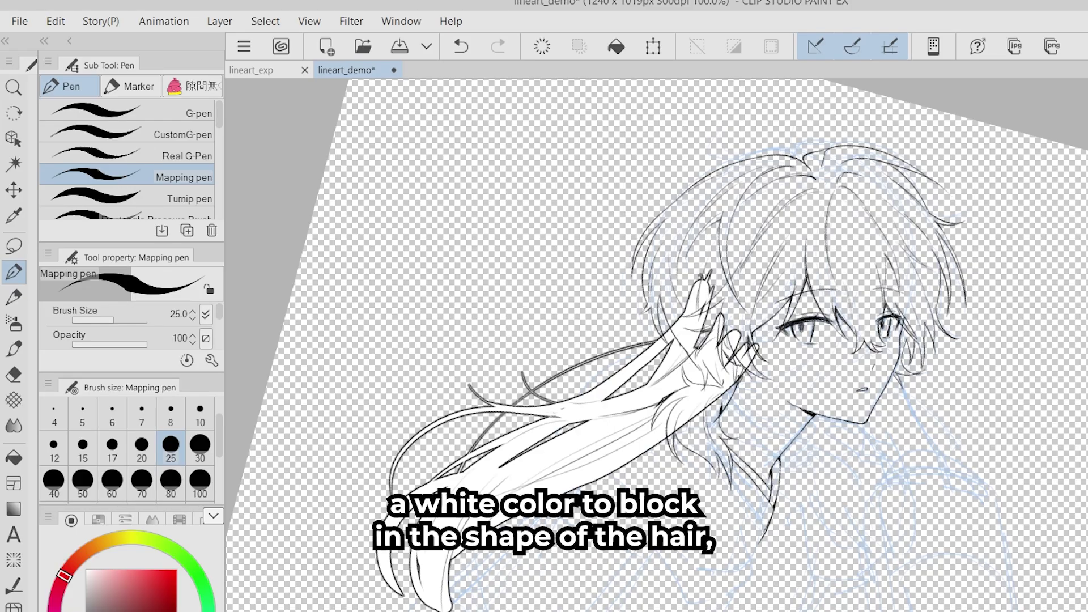
Step: Try converting brightness to opacity on Layer 4 while its border effect is still live, and undo it
click(57, 22)
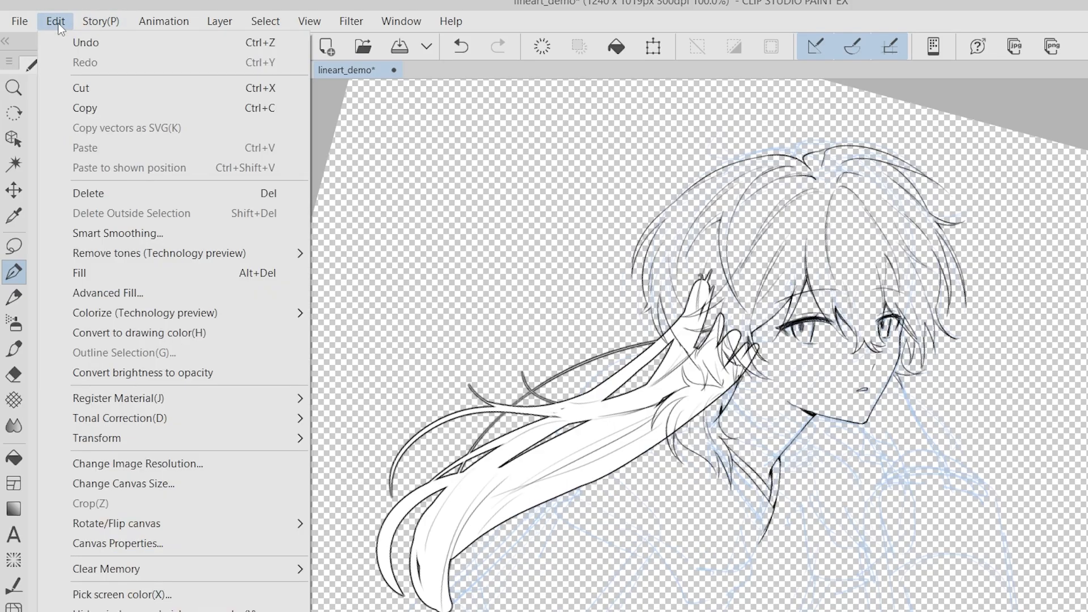
click(138, 372)
key(ctrl+z)
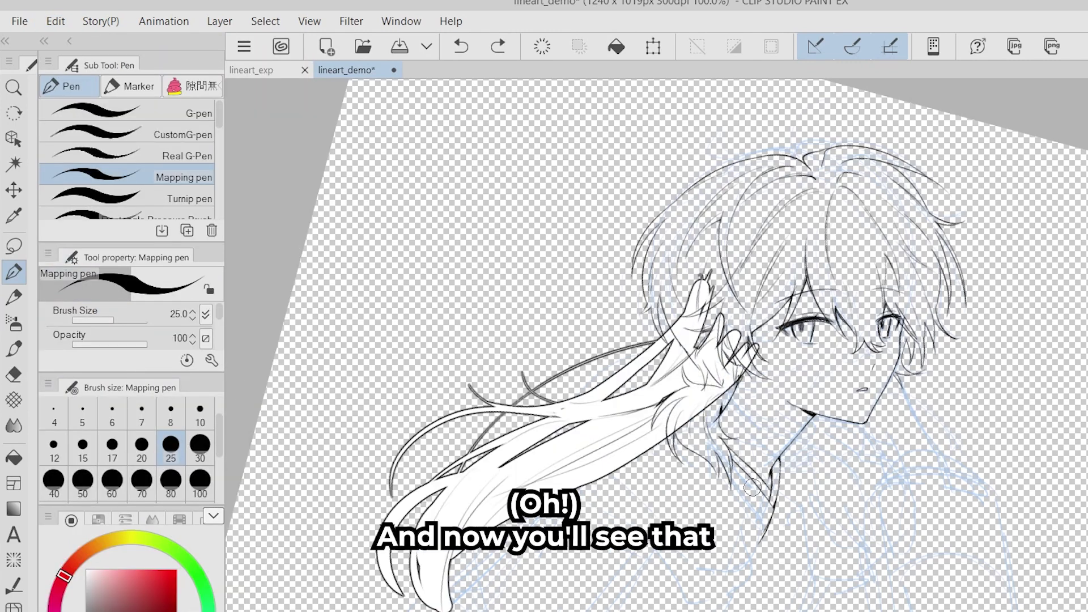
key(ctrl+y)
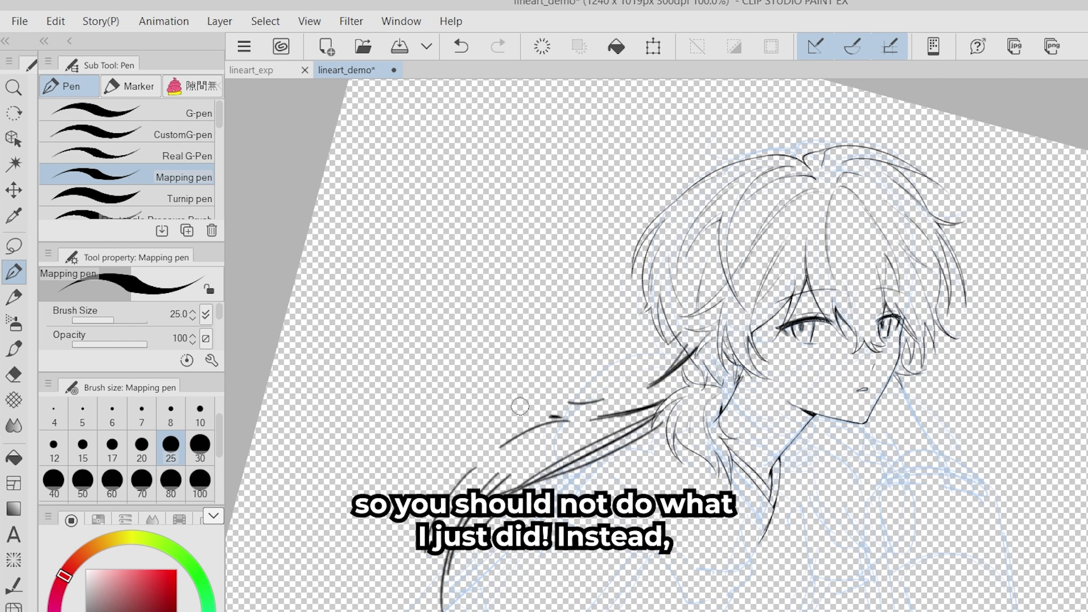
key(ctrl+z)
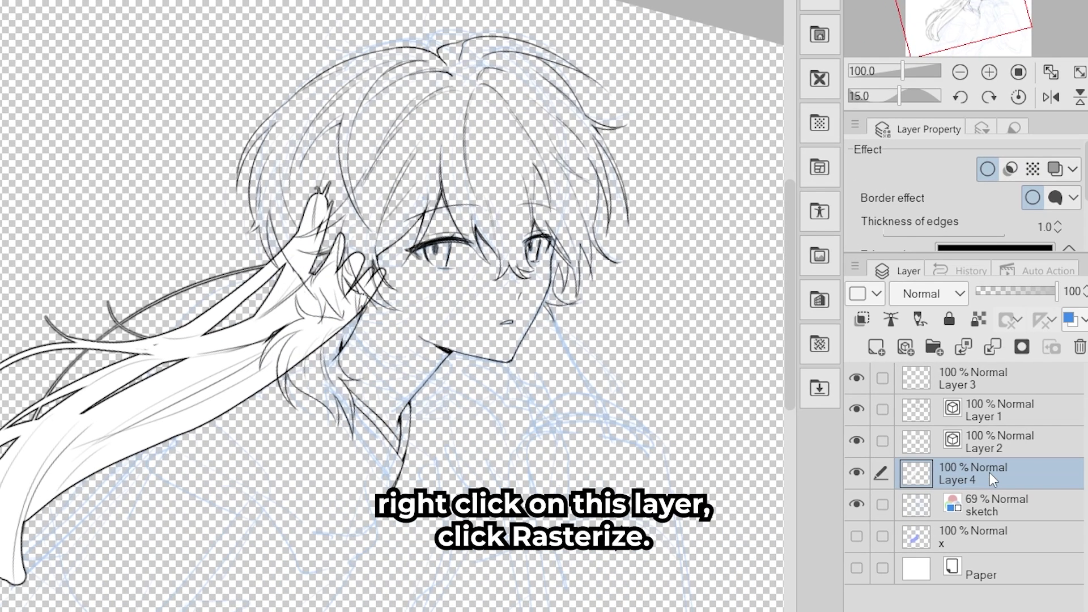
Step: Rasterize Layer 4 and test a white brush stroke beside the head, undoing the stroke
right_click(990, 473)
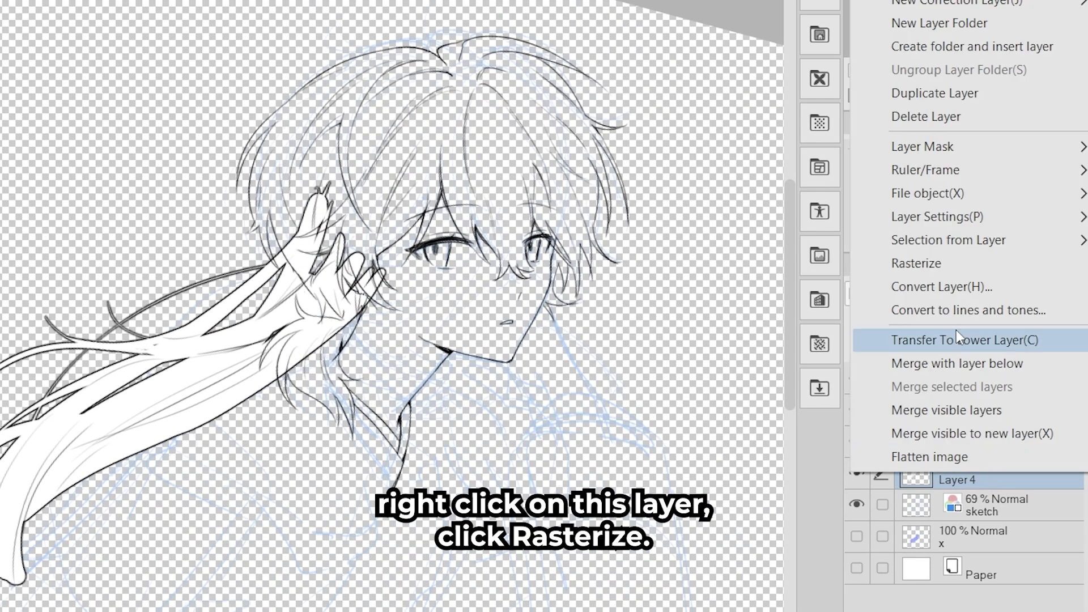
click(947, 267)
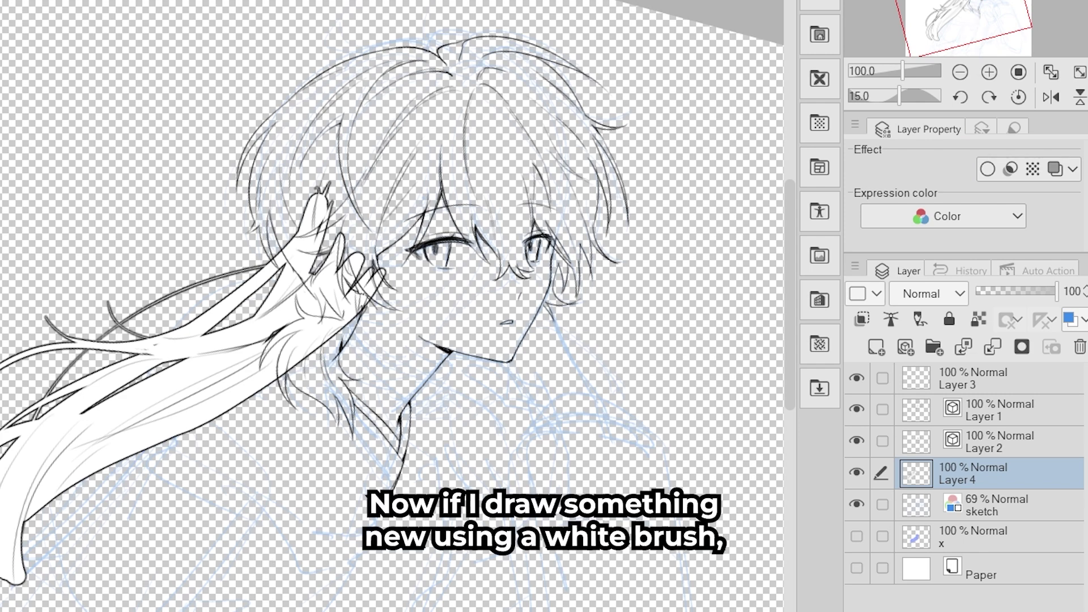
mouse_move(200, 173)
mouse_down()
mouse_move(142, 187)
mouse_move(238, 193)
mouse_move(301, 109)
mouse_up()
key(ctrl+z)
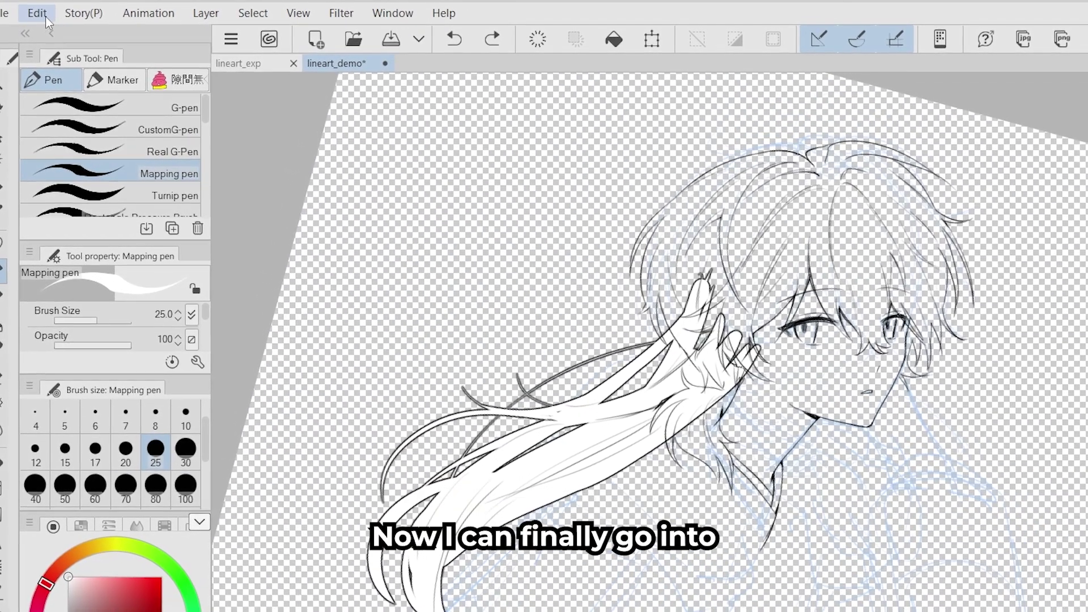
Step: Convert Layer 4's brightness to opacity and erase the excess strand lines overlapping the hair around the ear
click(45, 16)
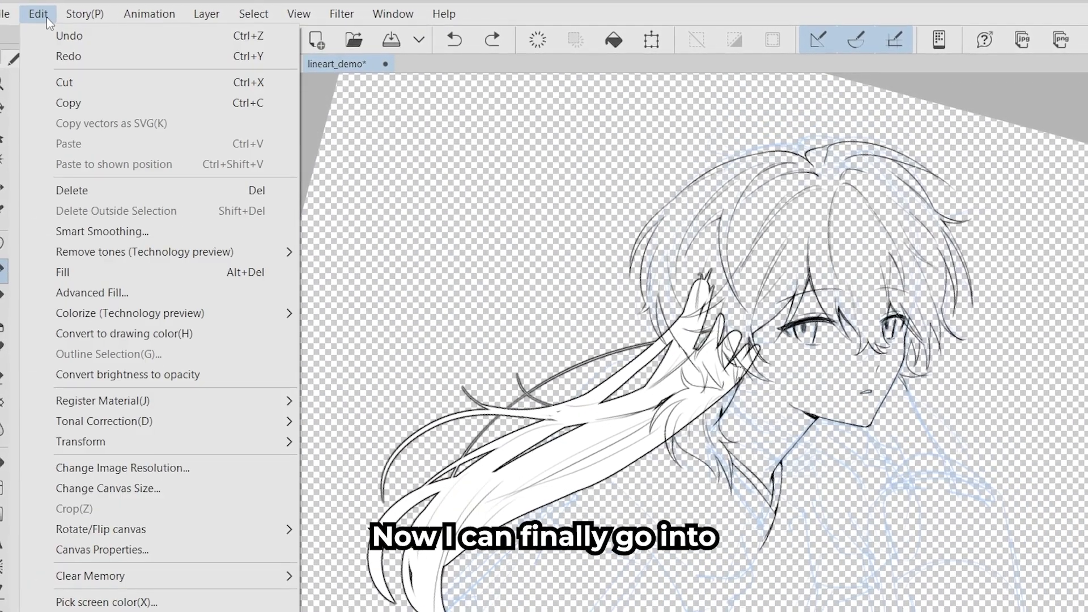
click(142, 372)
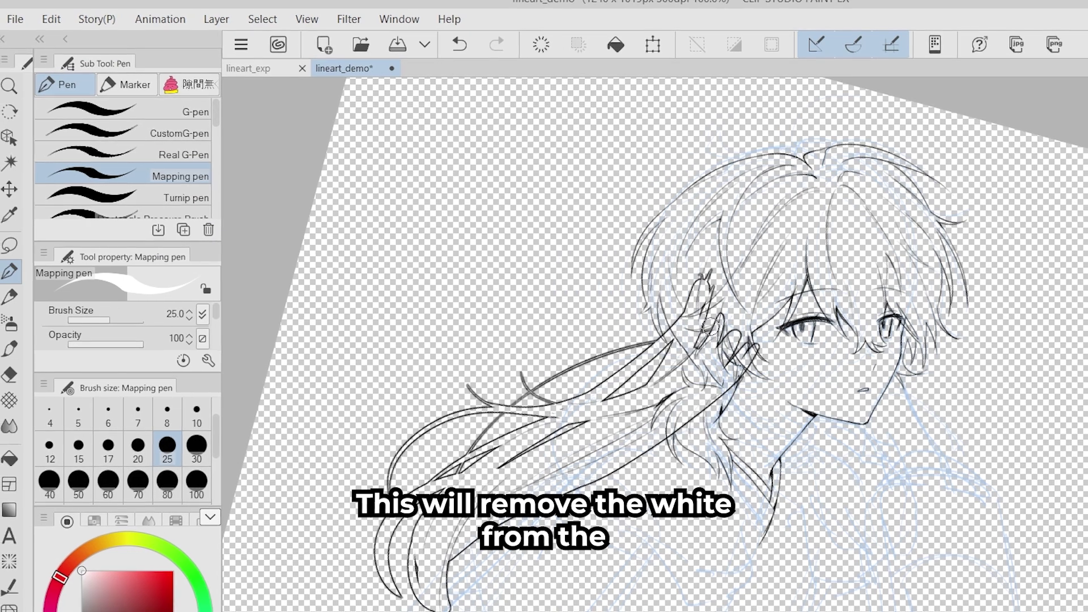
key(e)
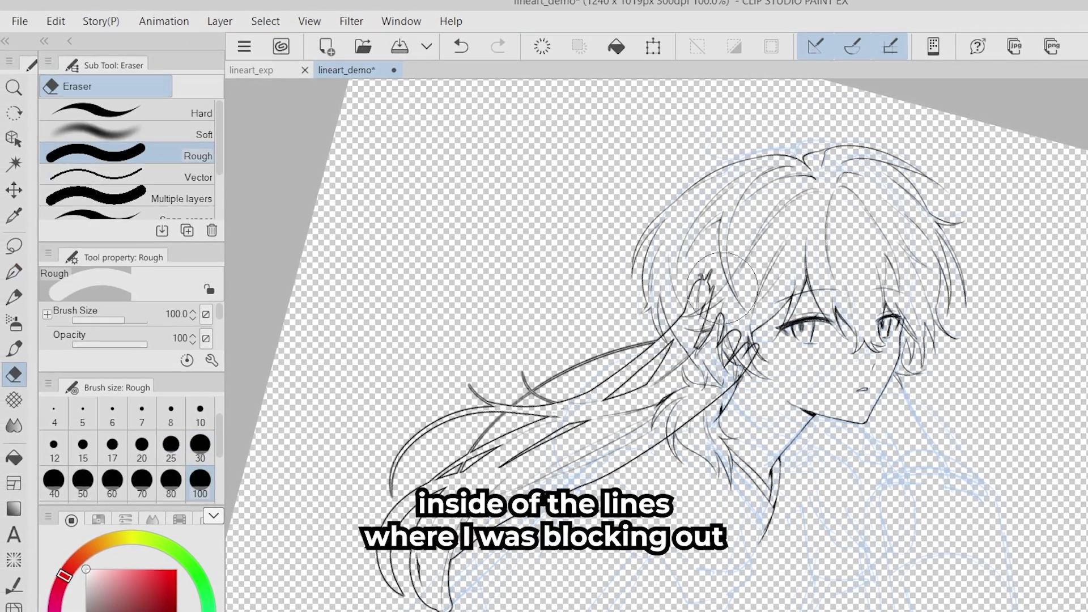
mouse_move(723, 286)
mouse_down()
mouse_move(718, 324)
mouse_move(705, 315)
mouse_move(747, 328)
mouse_move(768, 369)
mouse_move(761, 401)
mouse_move(708, 441)
mouse_move(728, 431)
mouse_up()
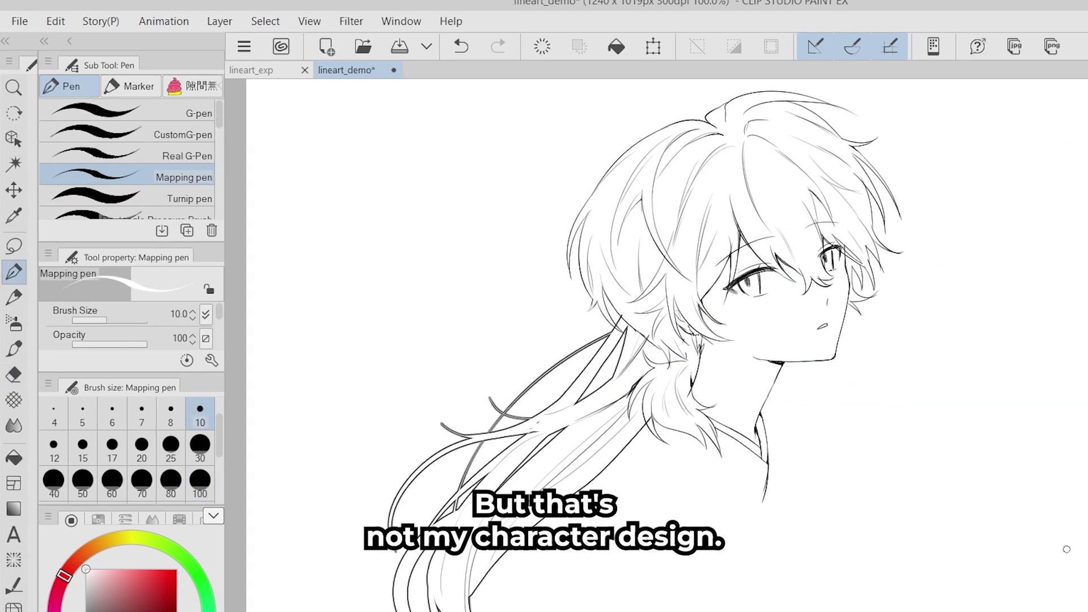
Step: Create a raster layer above Layer 3 and give it a border effect with 3.0 edge thickness and a white edge color
click(948, 379)
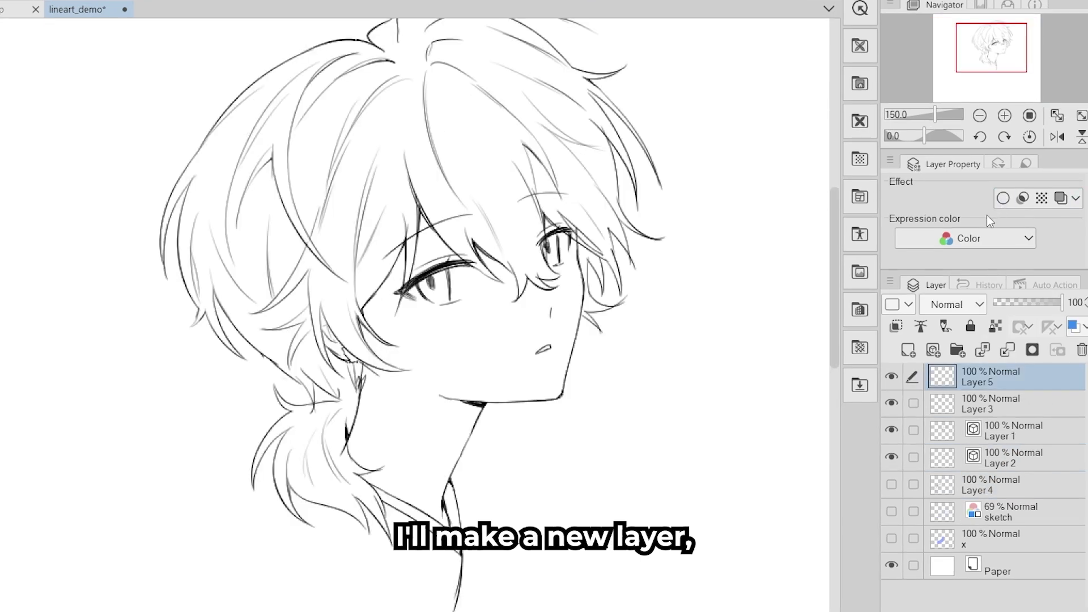
click(1002, 199)
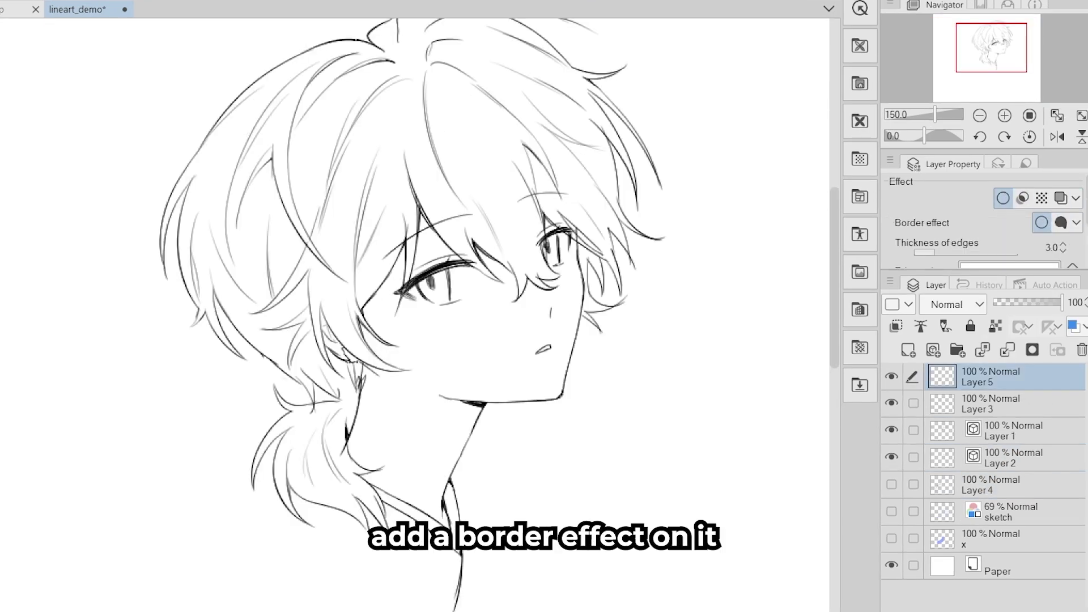
scroll(1085, 230, down, 1)
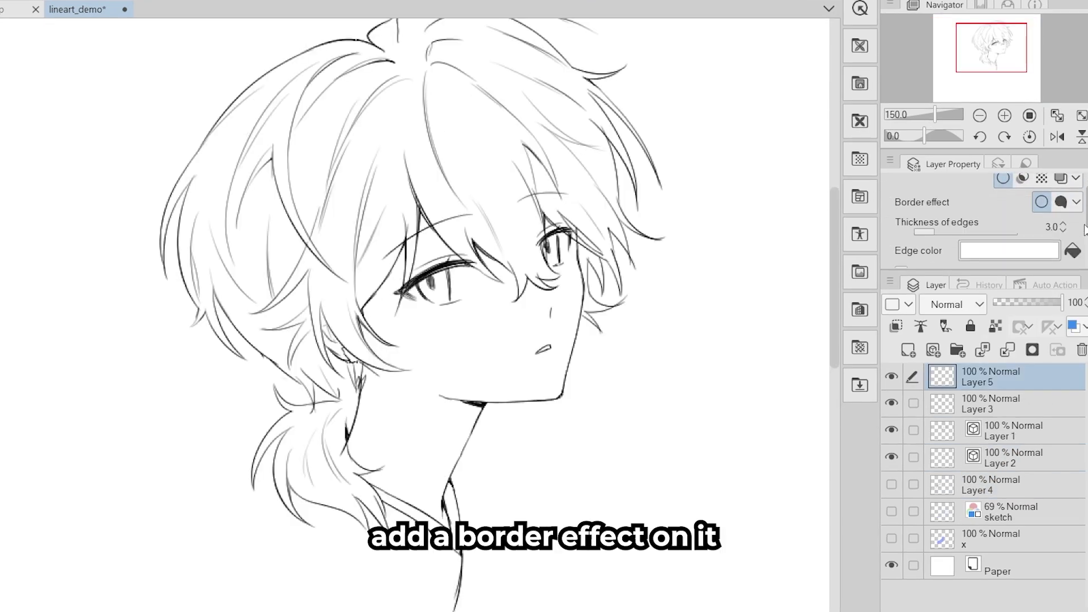
click(1071, 250)
click(1063, 232)
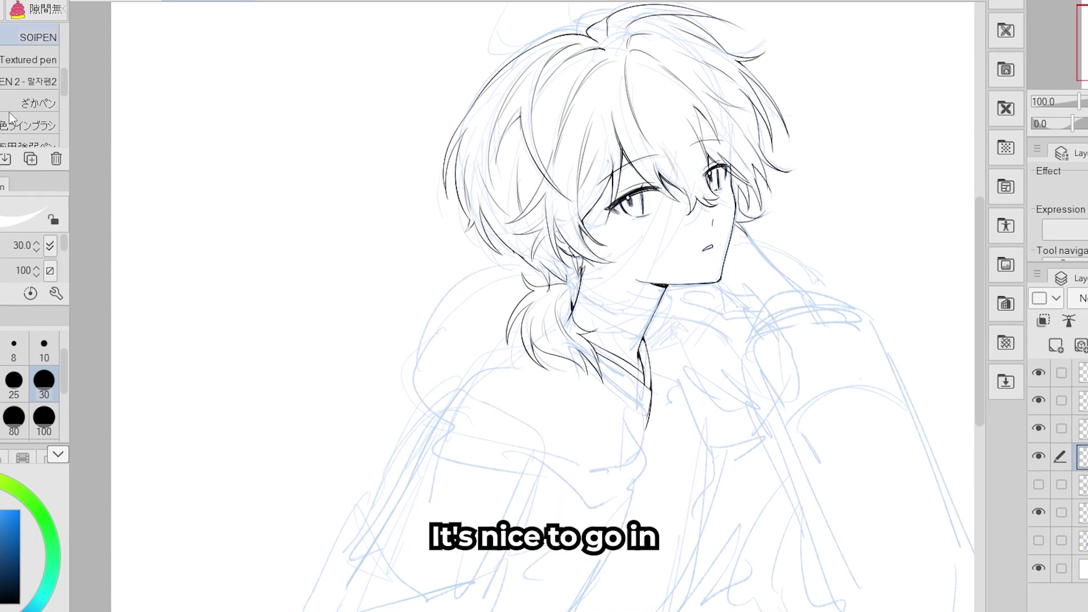
Step: Ink the hood outline and its broken, wavy fur edges around the collar over the sketch, using the Mapping pen at size 12
scroll(544, 340, up, 2)
scroll(547, 356, up, 2)
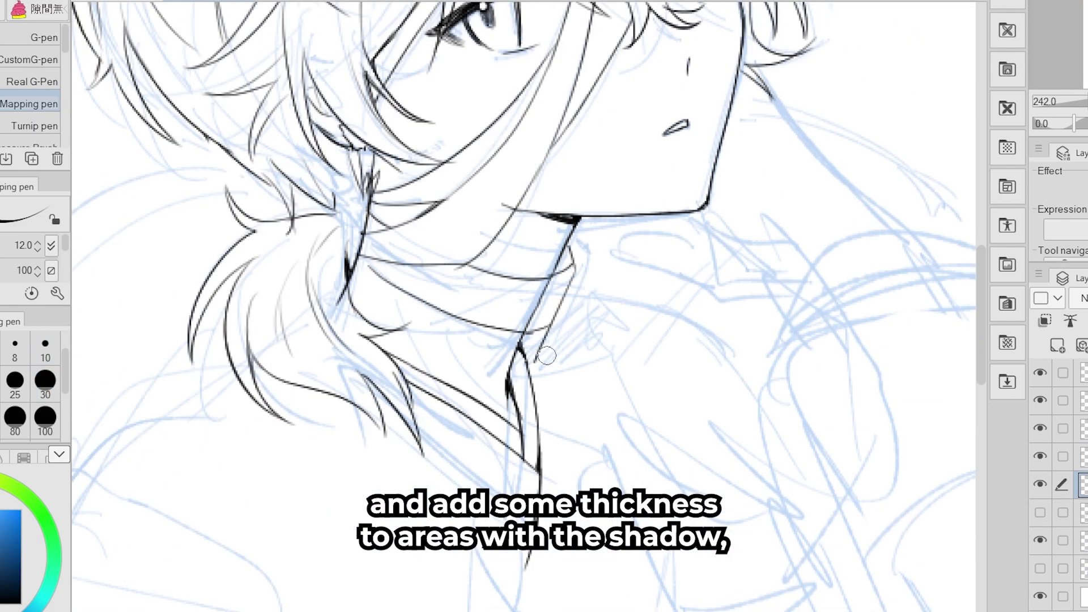
scroll(547, 356, down, 3)
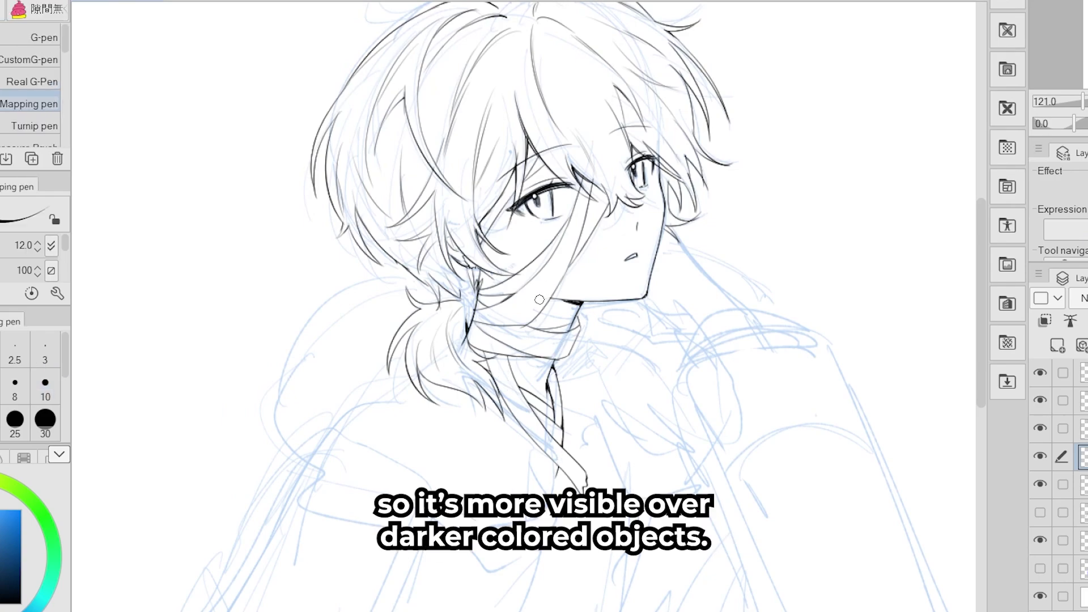
key(e)
key(p)
mouse_move(419, 280)
mouse_down()
mouse_move(294, 425)
mouse_move(389, 477)
mouse_up()
drag(507, 415, 568, 470)
drag(545, 350, 683, 478)
drag(683, 478, 707, 368)
drag(357, 336, 301, 369)
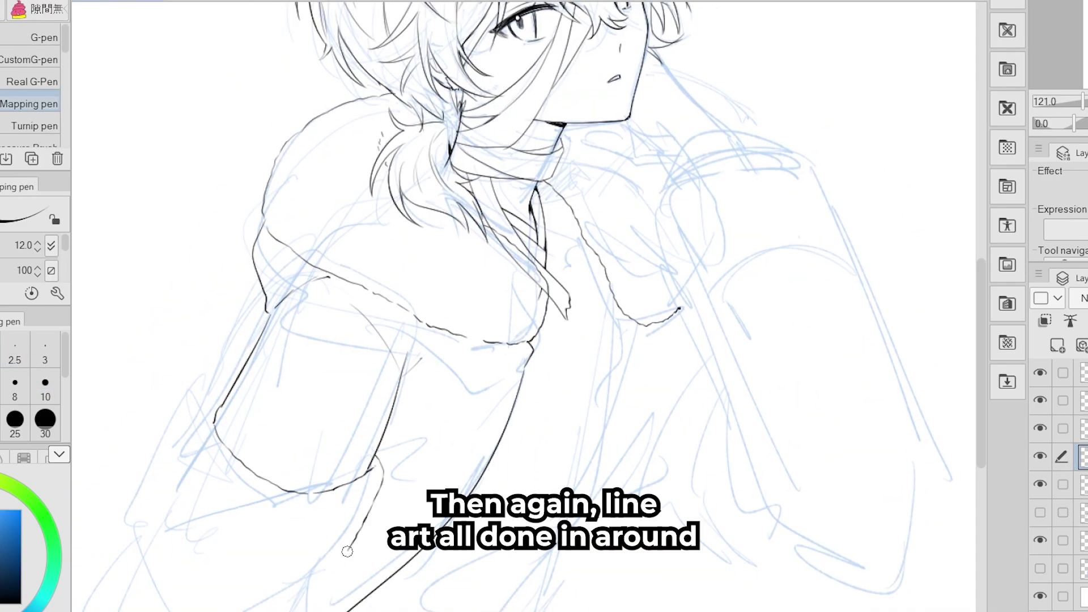
Step: Ink the long outer and inner outlines of the raised arm's sleeve down to the elbow
scroll(705, 389, up, 2)
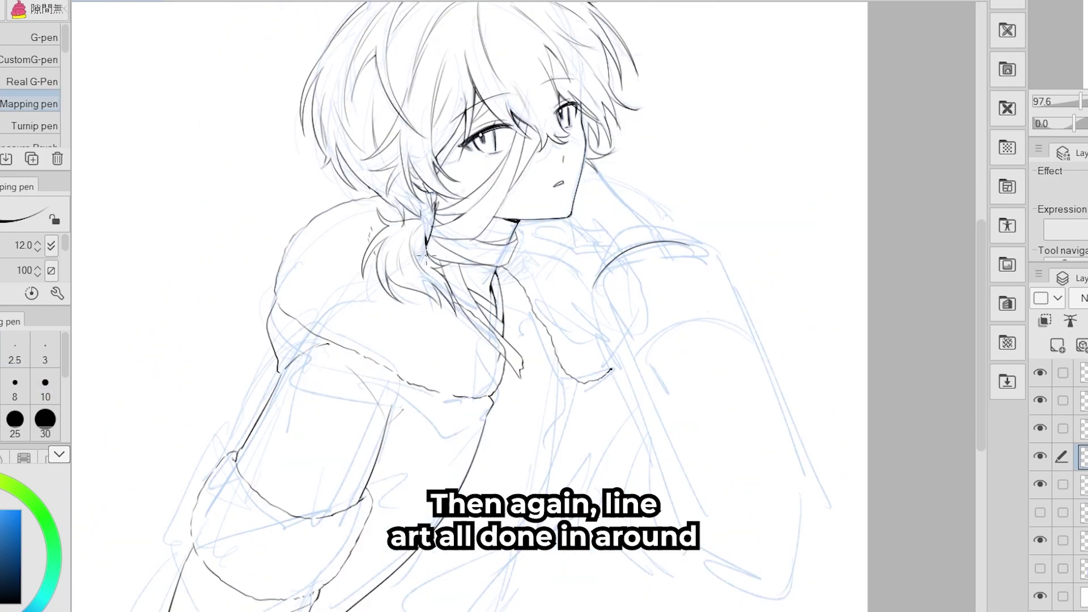
scroll(426, 256, up, 3)
drag(652, 465, 442, 256)
drag(411, 163, 467, 294)
drag(608, 108, 737, 420)
drag(627, 323, 641, 217)
drag(483, 194, 583, 449)
drag(751, 315, 739, 505)
drag(530, 468, 729, 502)
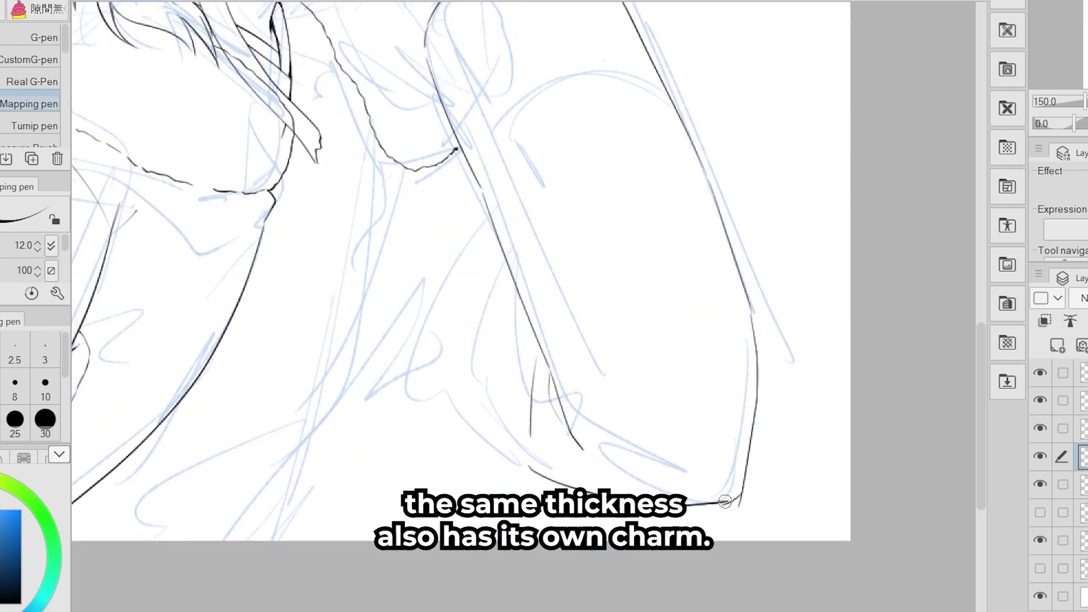
Step: Ink the wavy trim and folds beside the raised sleeve, along with the lines of the jacket's front opening
mouse_move(531, 340)
mouse_down()
mouse_move(705, 383)
mouse_move(680, 508)
mouse_up()
drag(648, 269, 597, 399)
drag(603, 465, 728, 538)
drag(571, 413, 595, 445)
drag(644, 270, 525, 609)
drag(571, 232, 560, 536)
scroll(558, 335, down, 1)
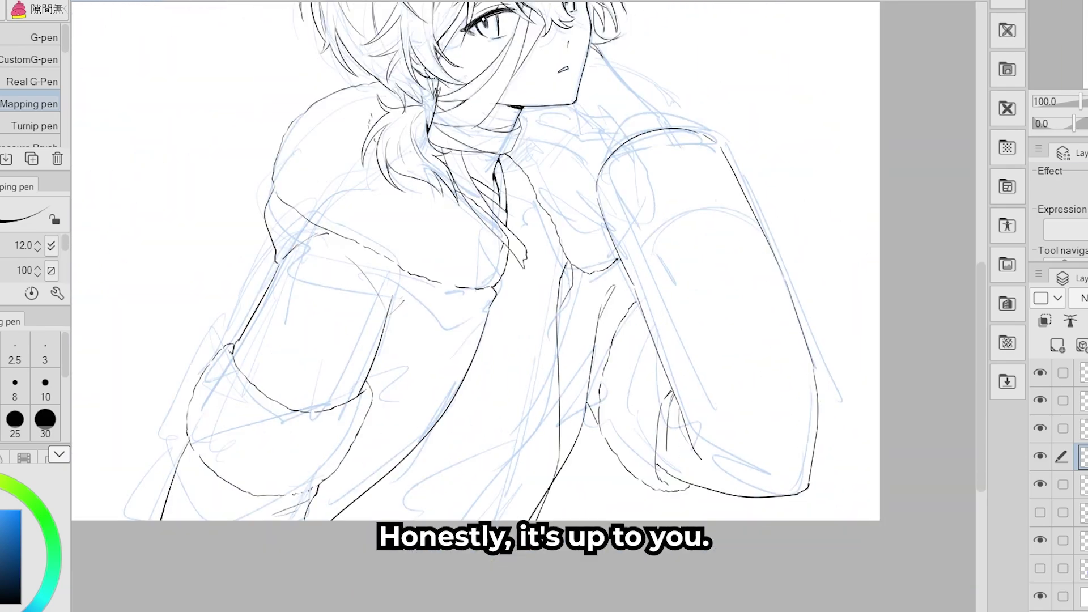
Step: Ink the curved seam running across the upper part of the raised sleeve
mouse_move(318, 170)
mouse_down()
mouse_move(357, 267)
mouse_move(368, 227)
mouse_up()
drag(663, 420, 726, 420)
scroll(726, 420, up, 1)
drag(706, 385, 844, 343)
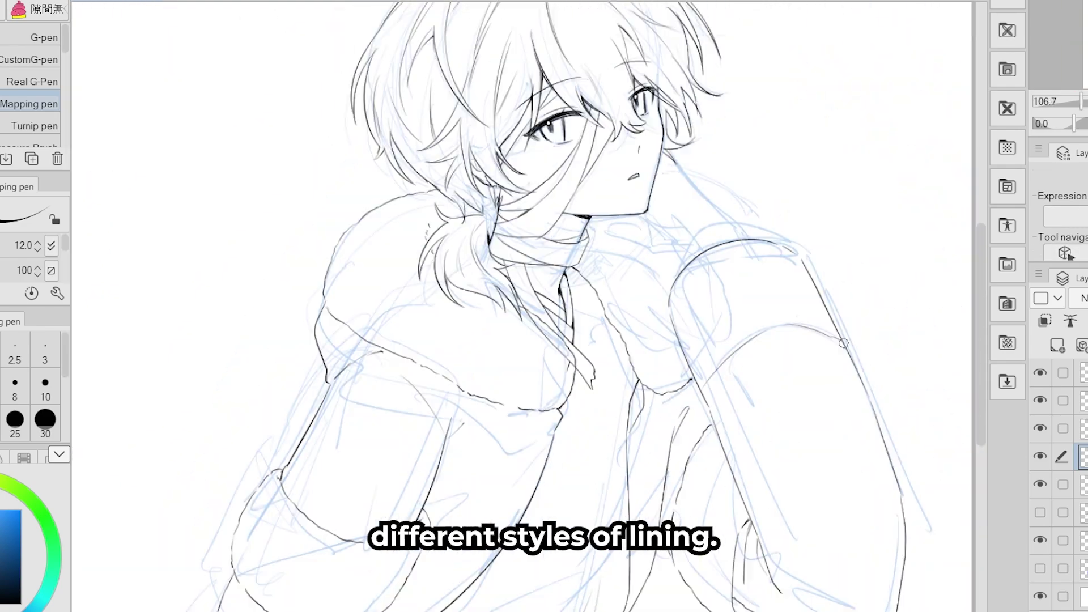
scroll(727, 170, up, 1)
drag(647, 325, 823, 284)
Step: Add a new layer and ink the hand and wrist supporting the chin above the sleeve's cuff
key(ctrl+shift+n)
drag(641, 147, 760, 269)
drag(613, 238, 678, 289)
drag(636, 109, 608, 78)
Step: Hide the sketch layer so only the line art shows, and select Layer 3
click(1040, 568)
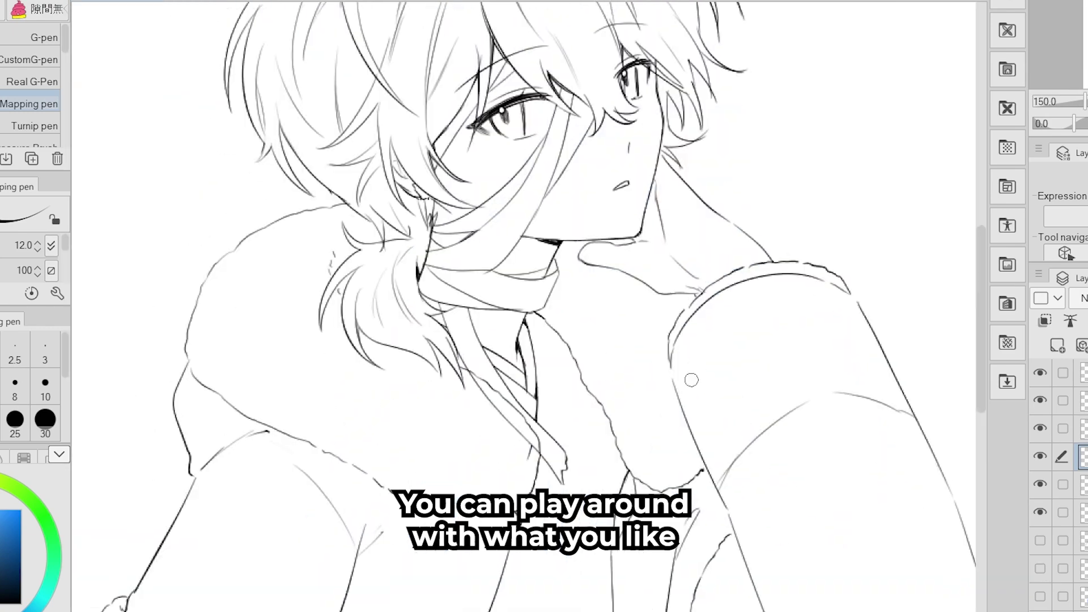
scroll(692, 379, down, 2)
click(1040, 568)
click(1080, 485)
scroll(523, 306, down, 3)
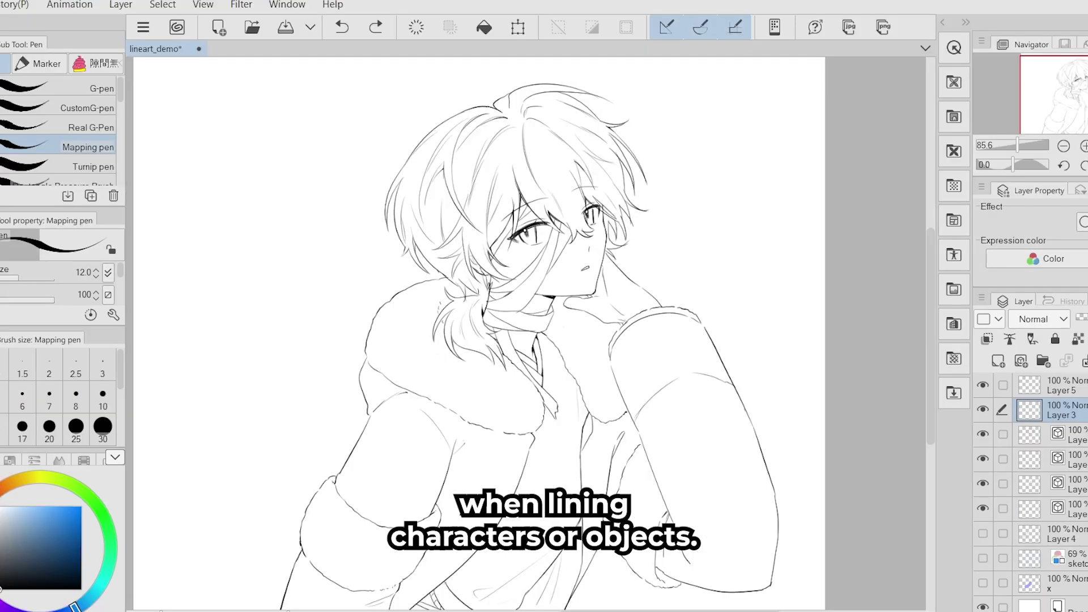
Step: Toggle Layer 3's visibility to examine which lines were drawn on that raster layer
drag(774, 485, 814, 521)
click(983, 410)
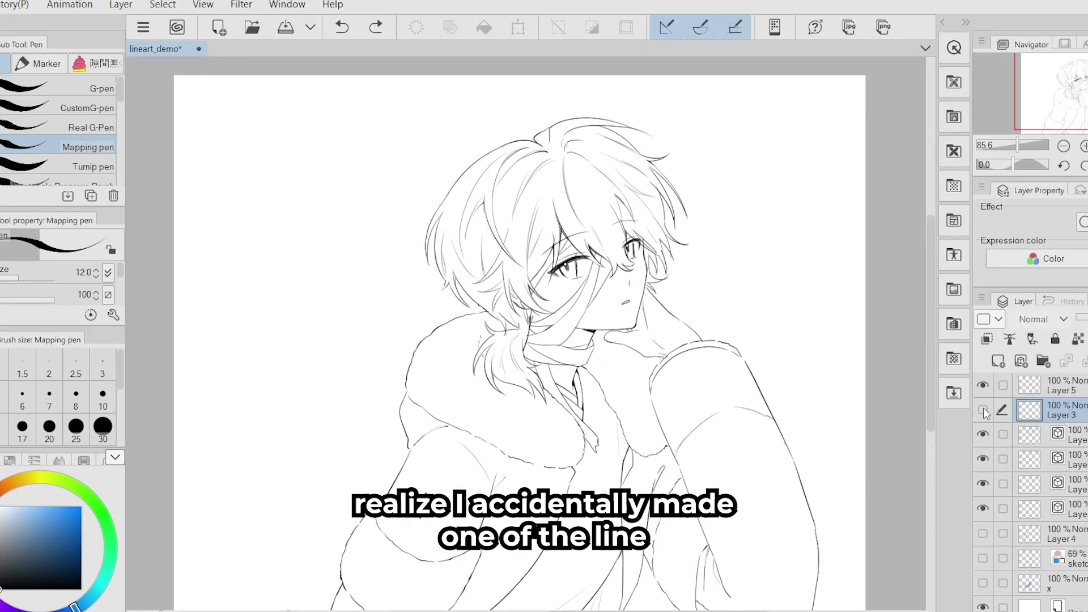
click(983, 410)
drag(814, 425, 827, 485)
scroll(630, 337, up, 1)
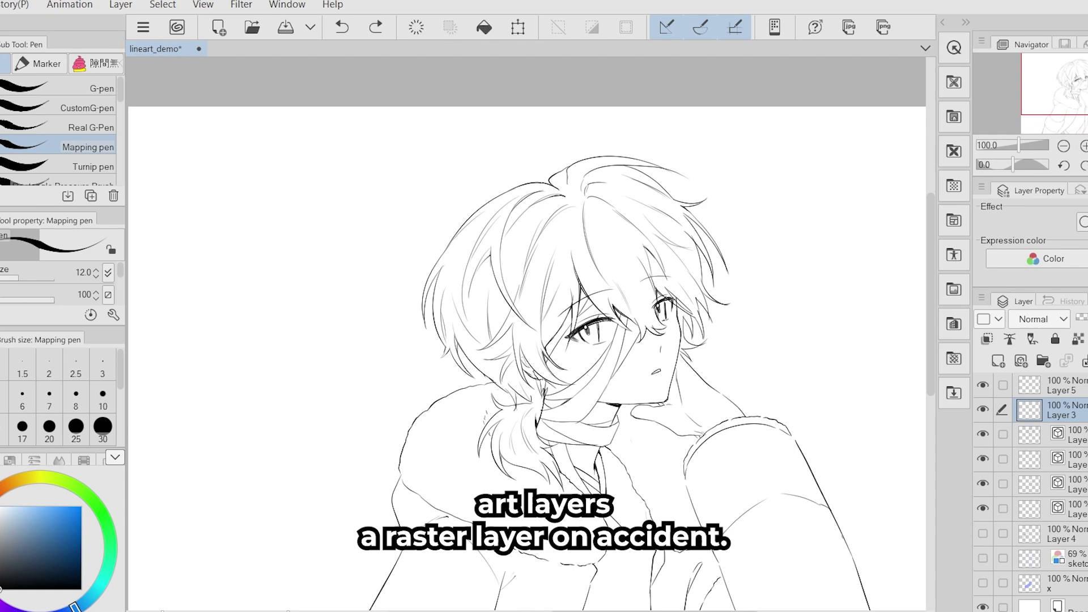
click(983, 410)
click(984, 410)
drag(742, 523, 723, 490)
scroll(521, 303, up, 3)
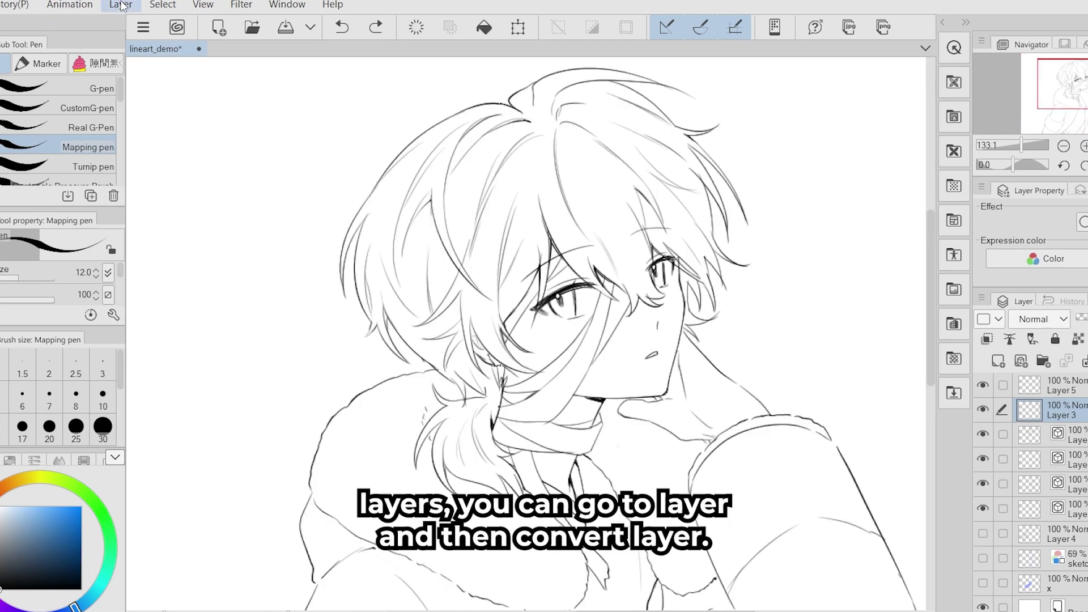
Step: Try converting Layer 3 from a raster layer to a vector layer and inspect the hair lines
click(121, 6)
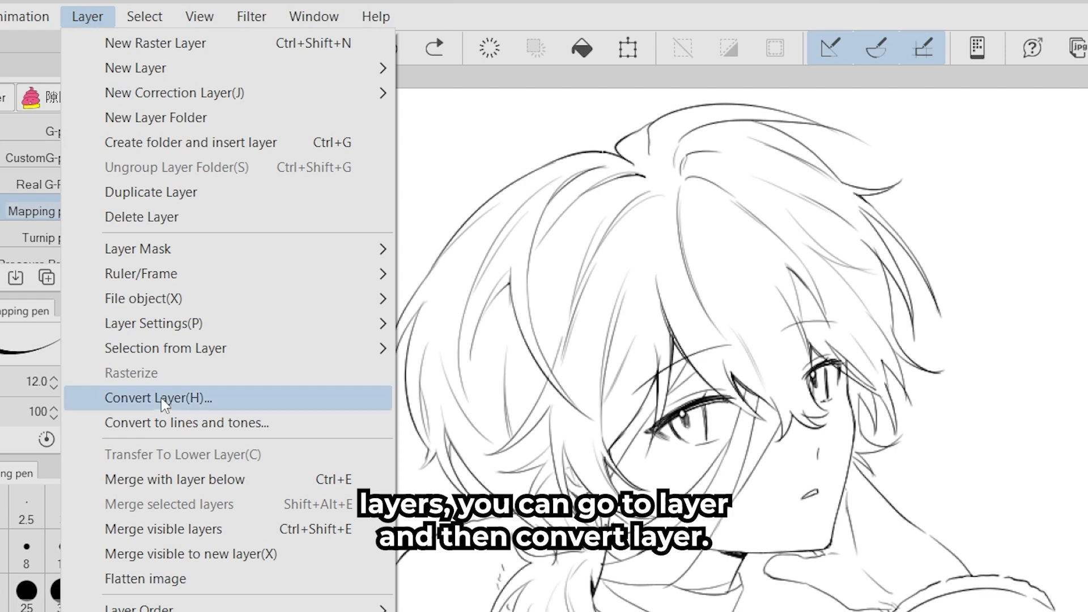
click(176, 283)
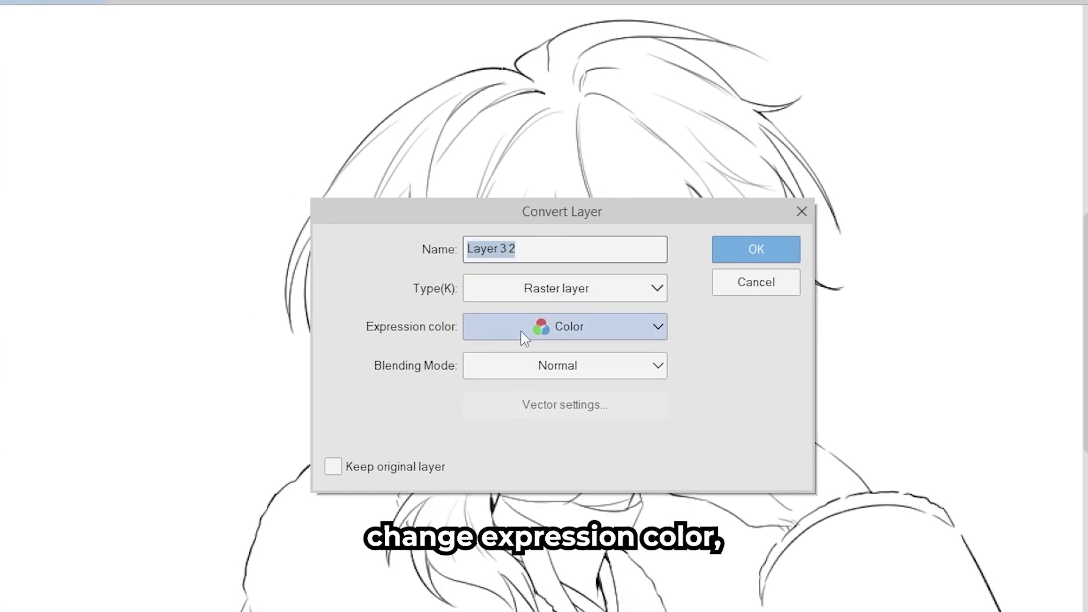
click(537, 293)
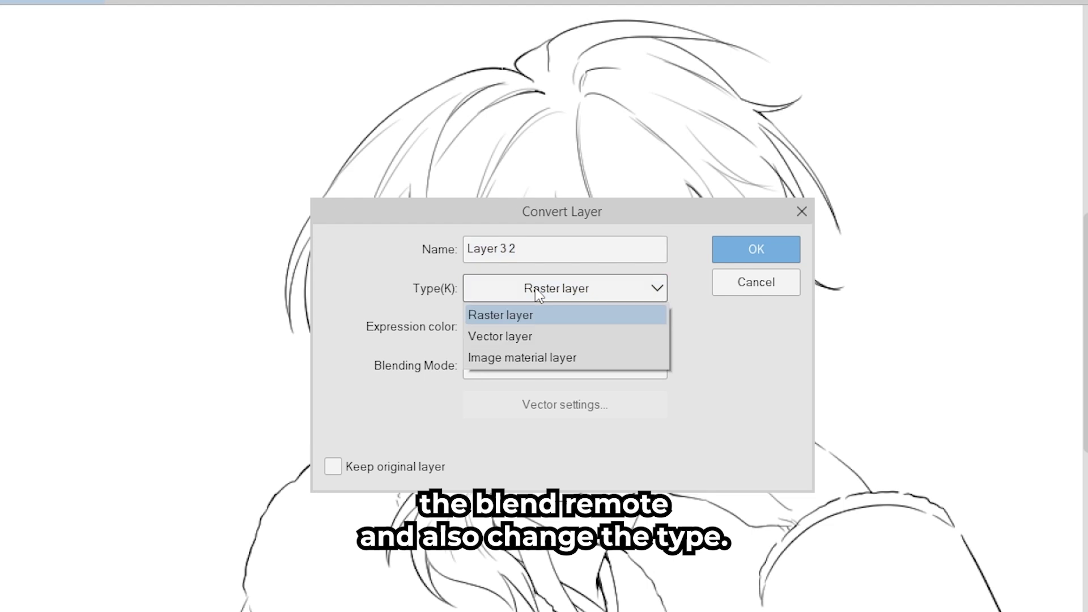
click(516, 339)
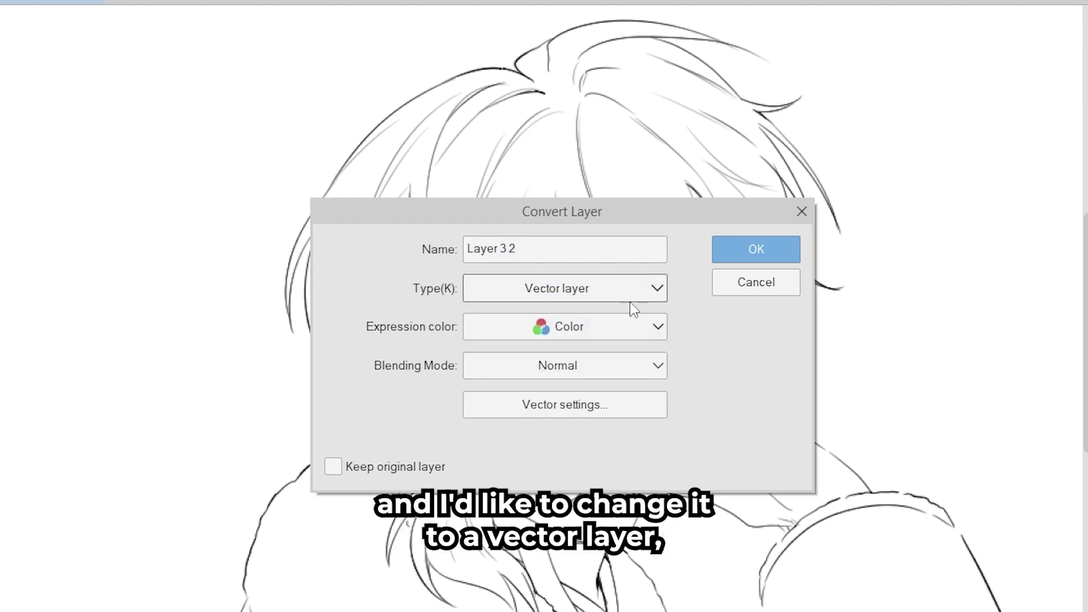
click(775, 251)
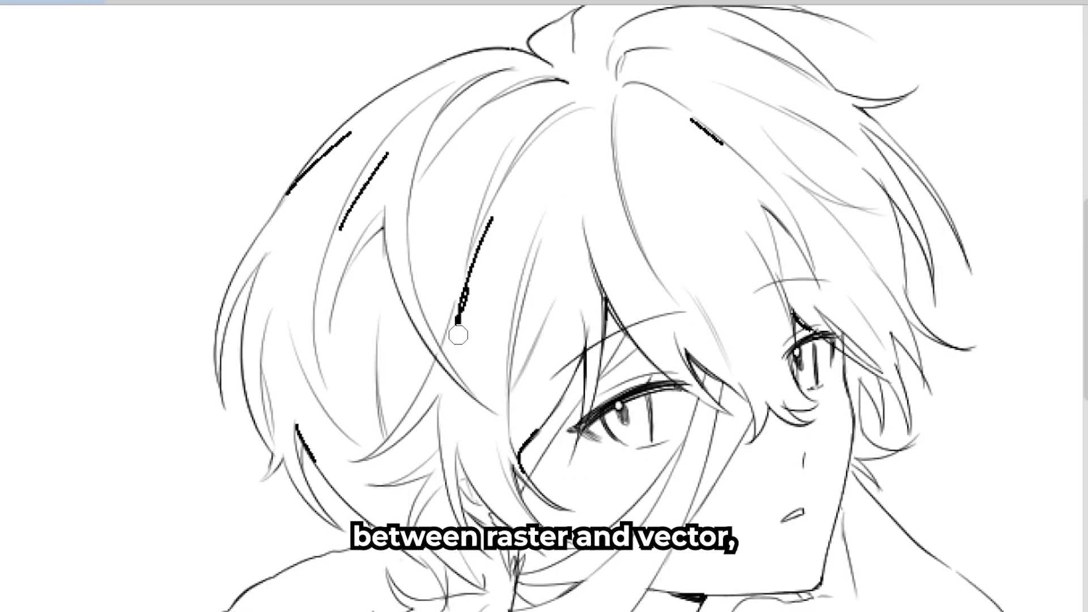
scroll(457, 232, down, 1)
scroll(457, 236, up, 1)
scroll(460, 238, down, 1)
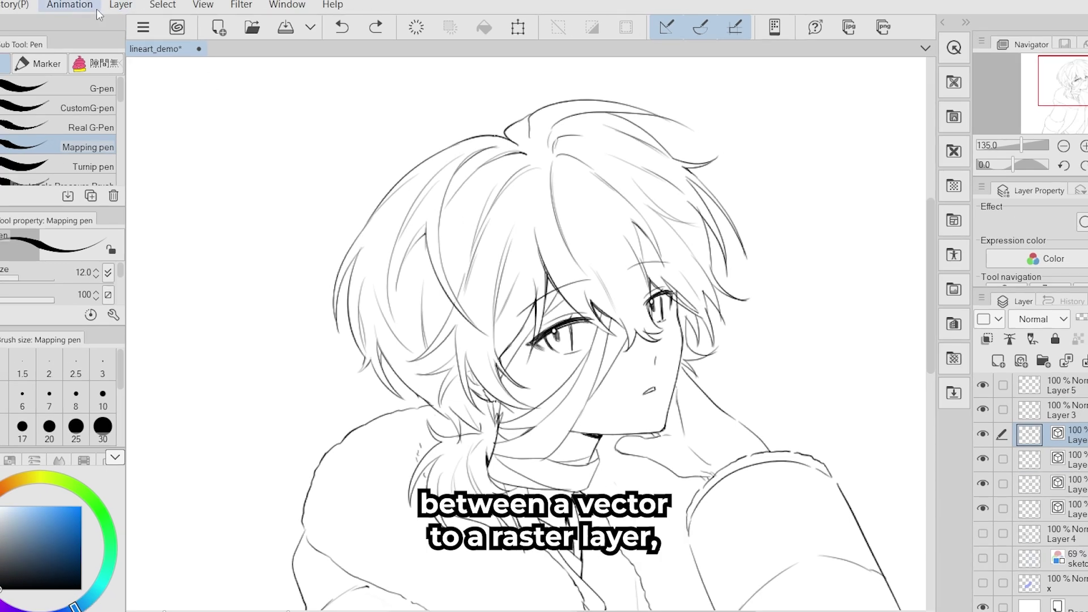
Step: Try converting the vector Layer 1 to a raster layer and compare its line art by toggling the layer's visibility
click(121, 6)
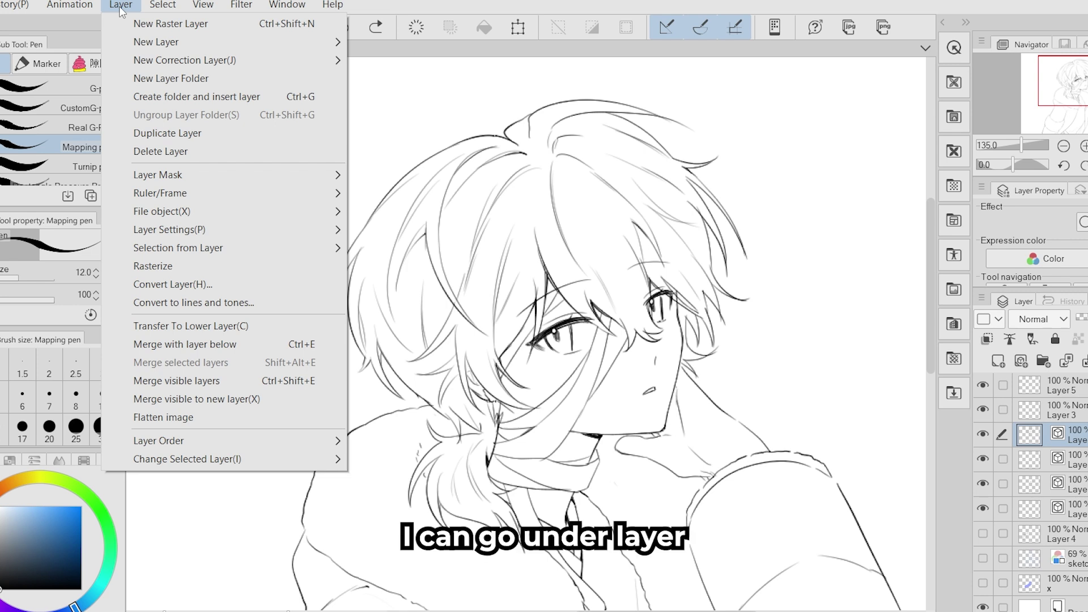
click(170, 284)
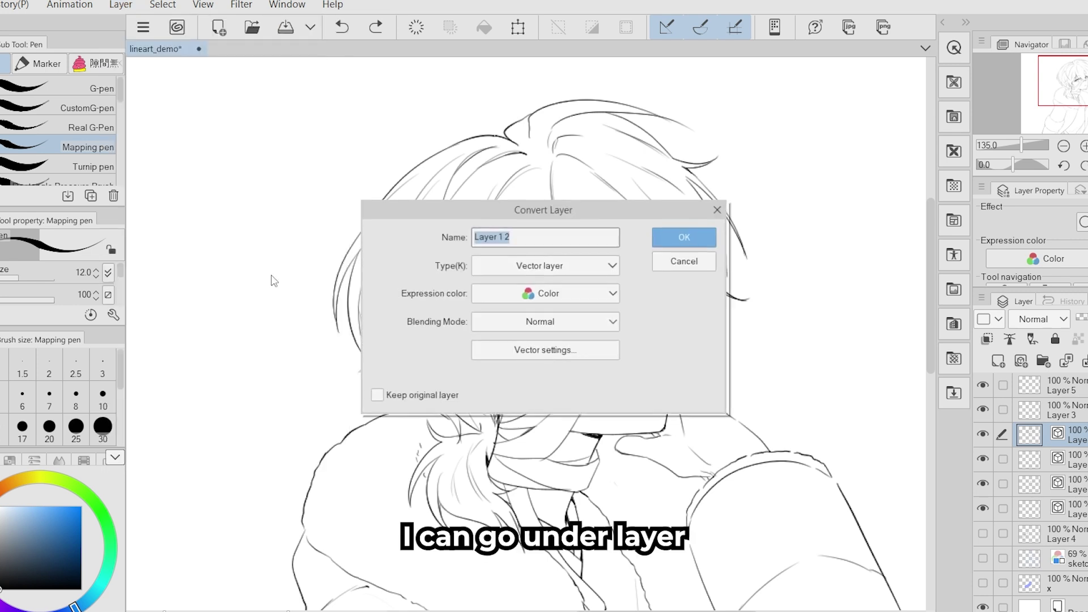
click(535, 267)
click(532, 285)
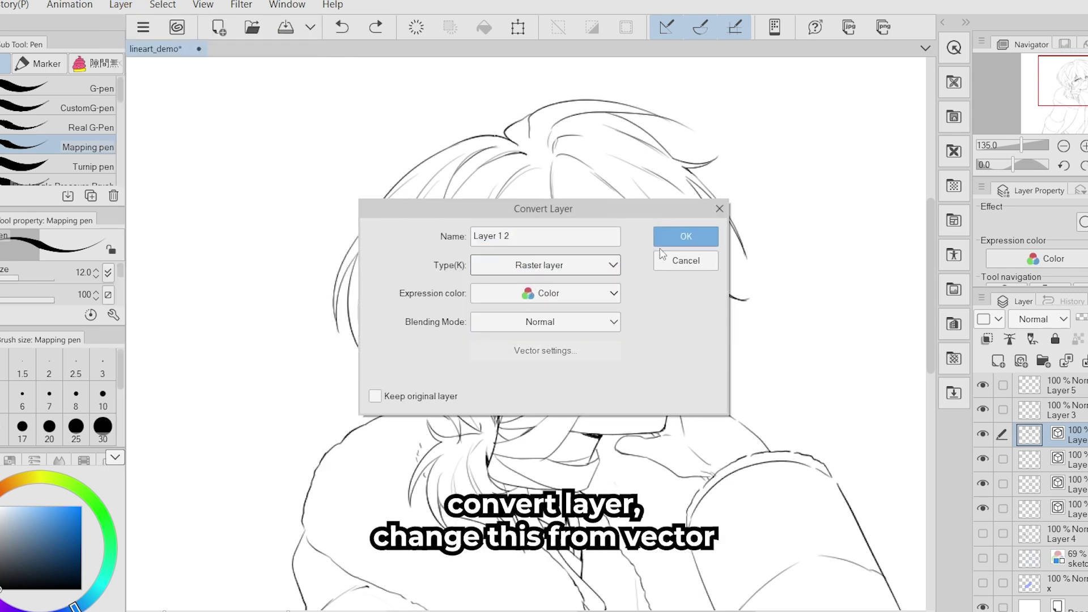
click(686, 239)
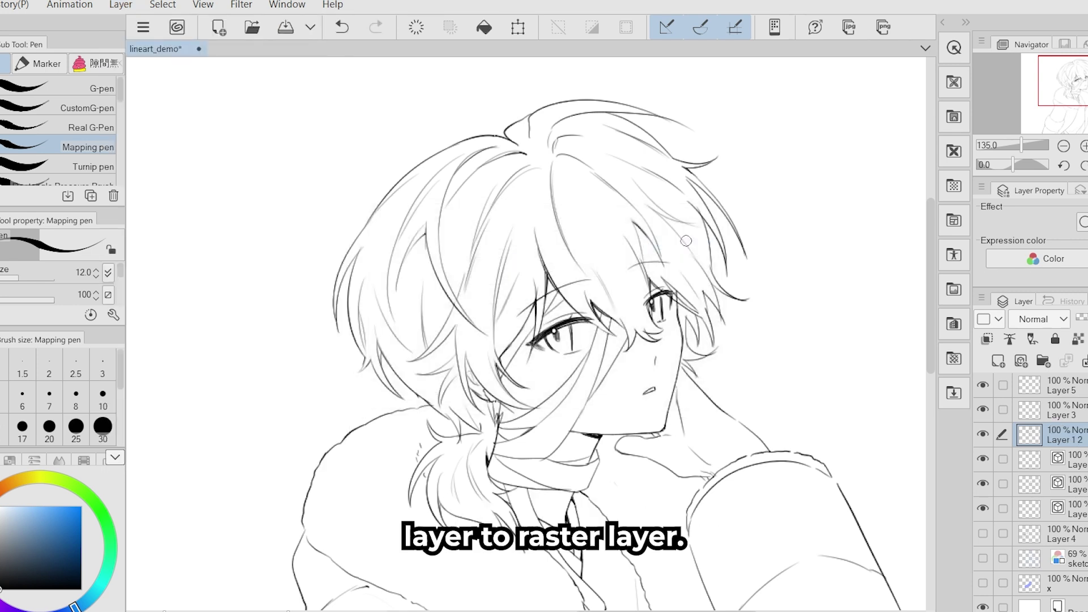
click(982, 434)
click(983, 434)
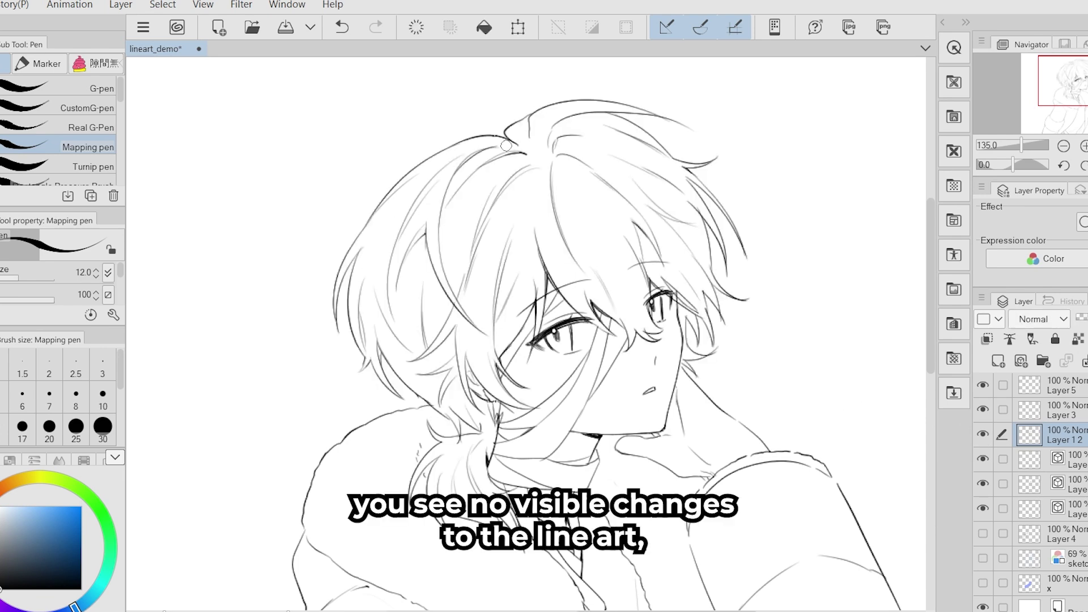
Step: Try thickening the upper hair outline on the rasterized layer with Correct line width at 0.6
scroll(431, 192, up, 5)
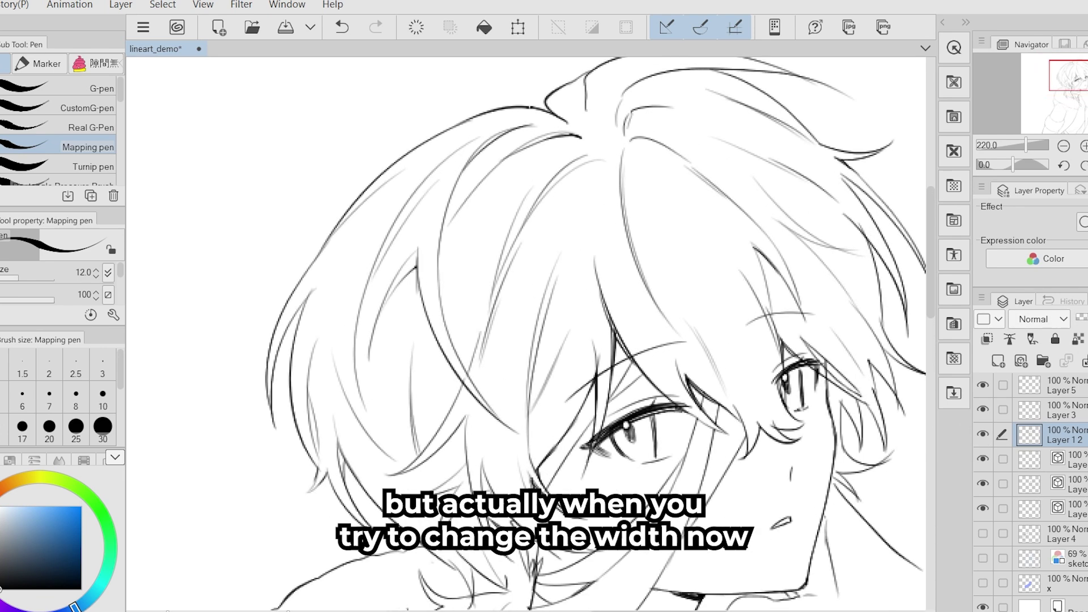
key(y)
drag(371, 187, 269, 315)
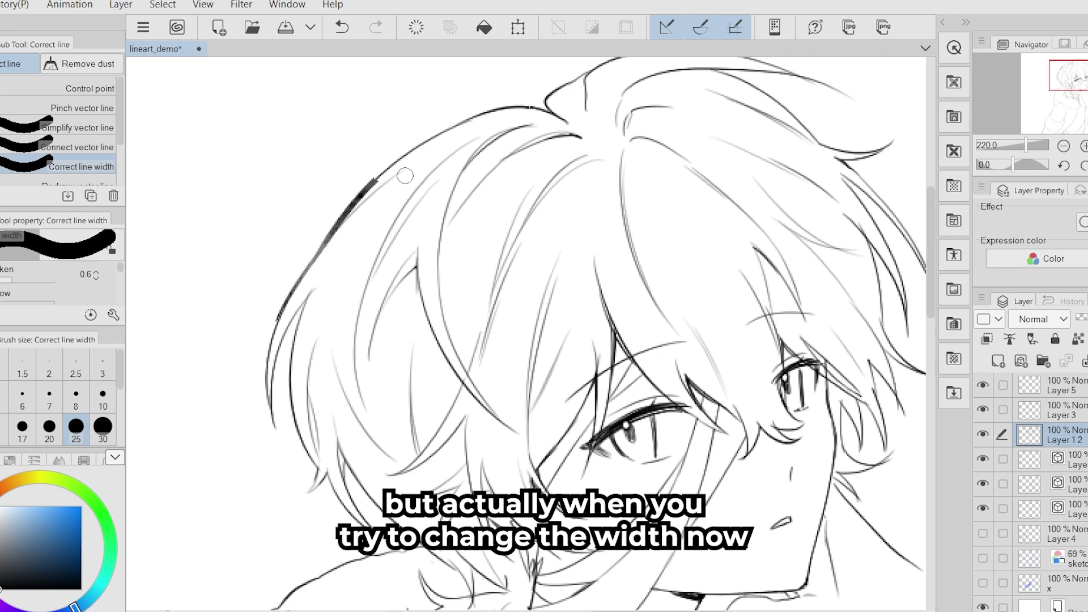
mouse_move(404, 173)
mouse_down()
mouse_move(448, 135)
mouse_move(342, 205)
mouse_up()
scroll(364, 219, down, 3)
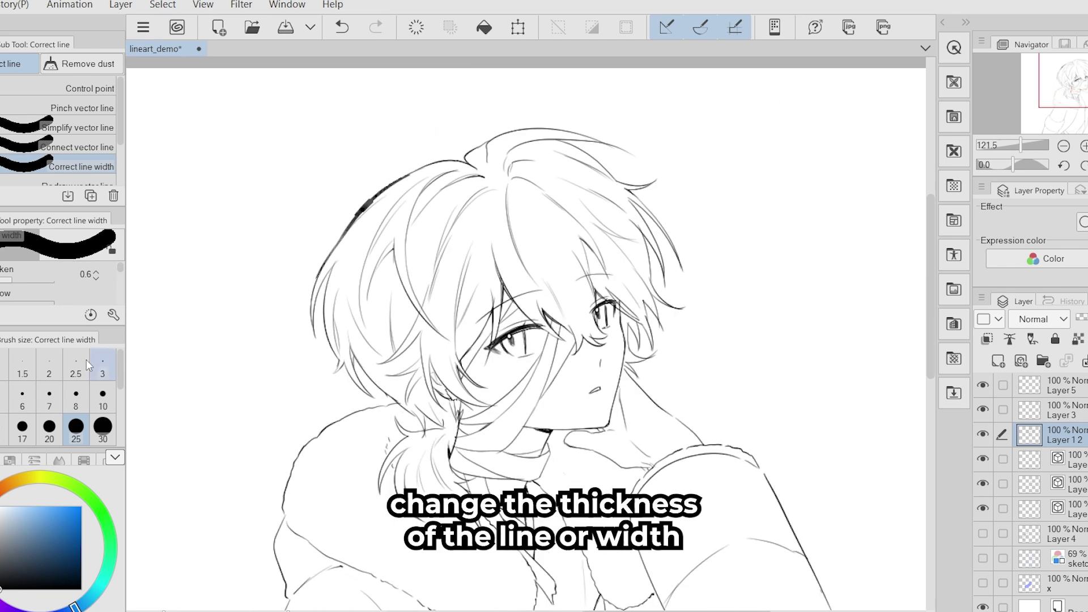
Step: Undo the line width corrections, test another one along the upper hair outline, and undo that too
click(342, 27)
click(342, 27)
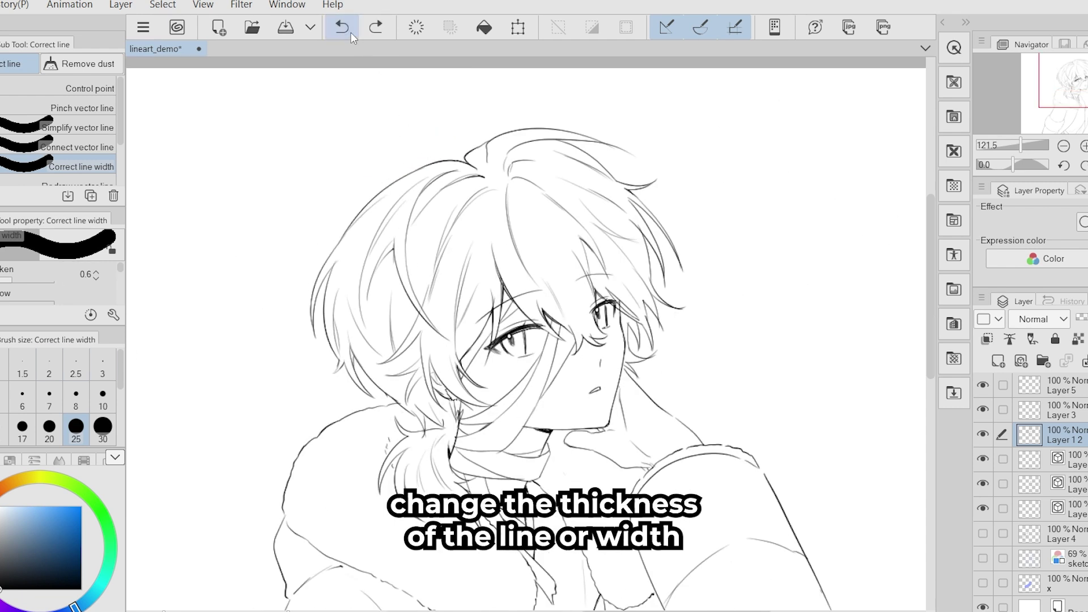
click(350, 36)
drag(406, 168, 340, 217)
click(342, 28)
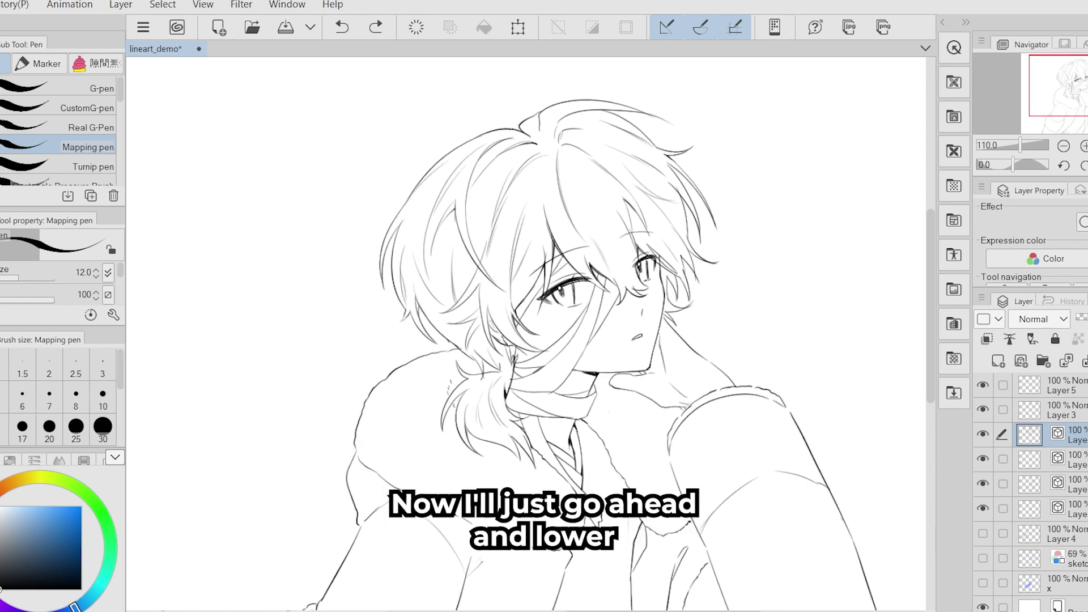
Step: Lower Layer 3 to 47% opacity with a layer color applied, and add a new vector layer above it
click(1060, 411)
click(1085, 319)
click(1019, 362)
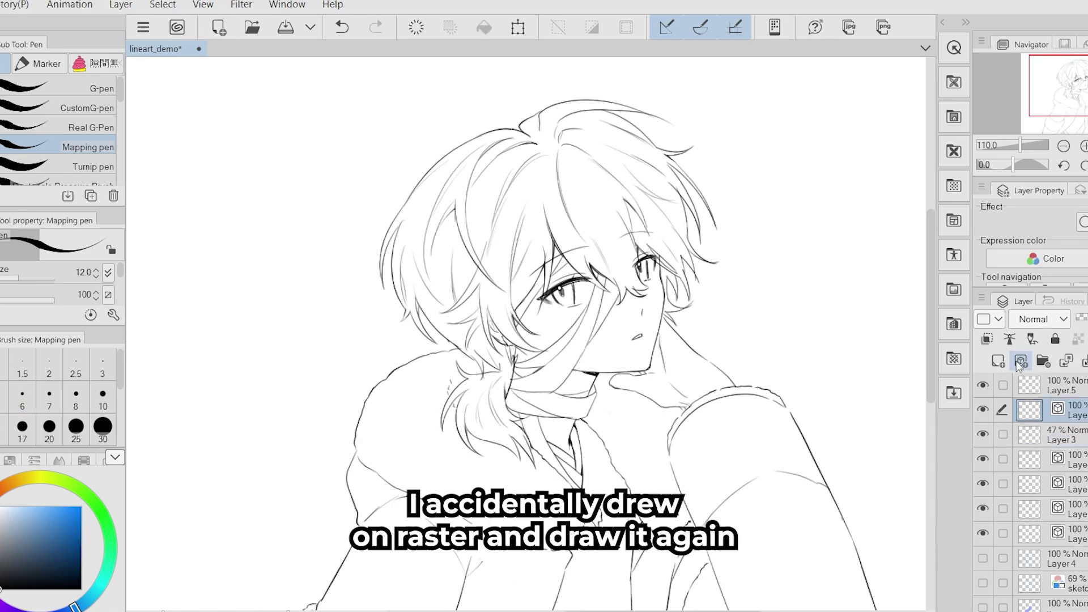
scroll(474, 223, up, 4)
click(983, 610)
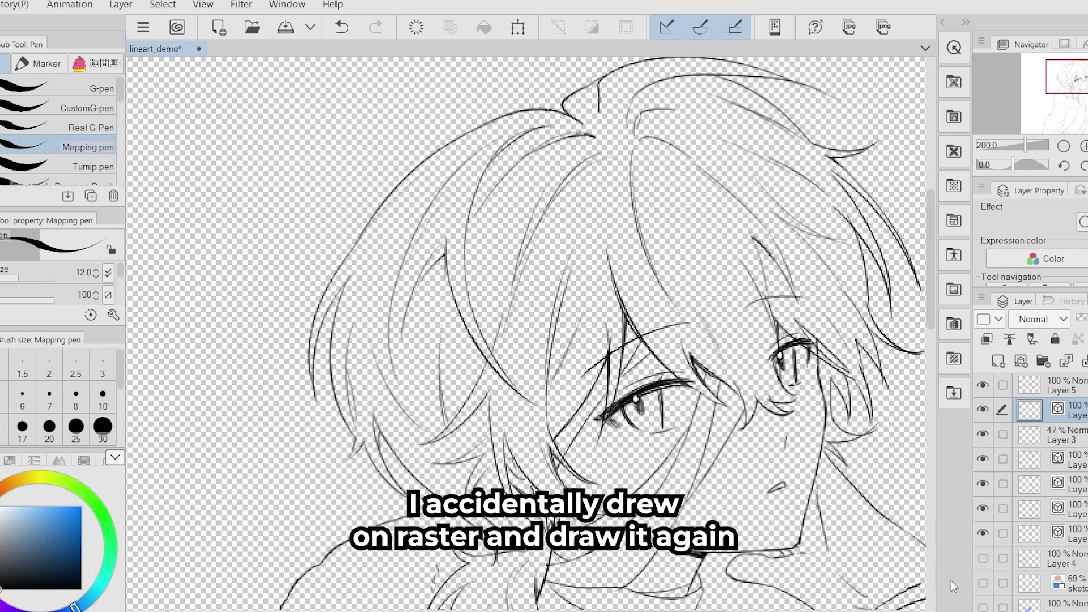
click(983, 610)
drag(730, 525, 683, 486)
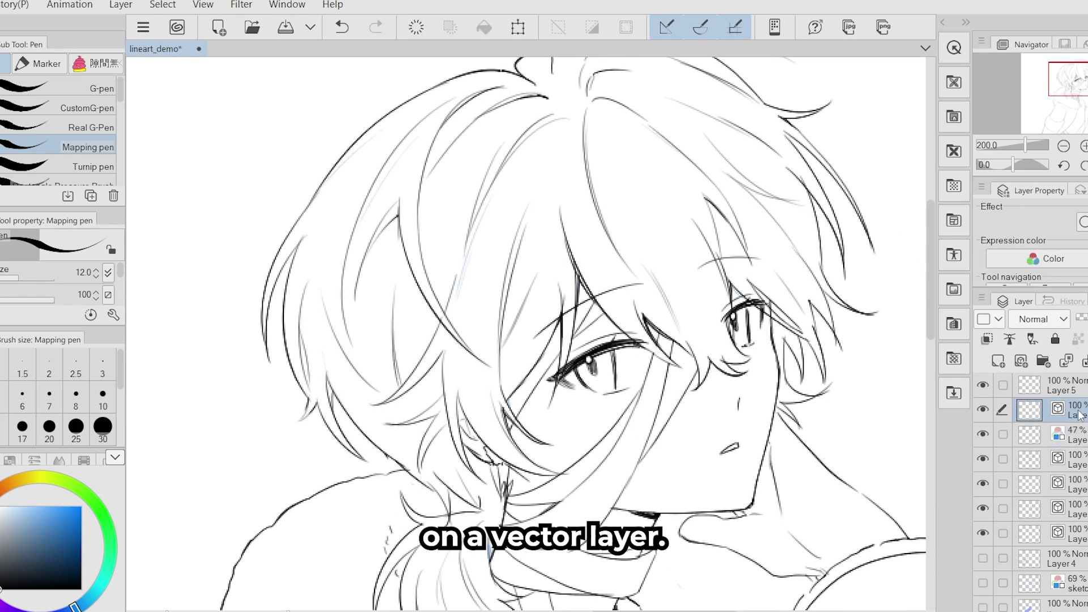
Step: Redraw the hair and face lines over the faded Layer 3 with the Mapping pen on the new vector layer
drag(468, 264, 406, 97)
drag(670, 118, 667, 332)
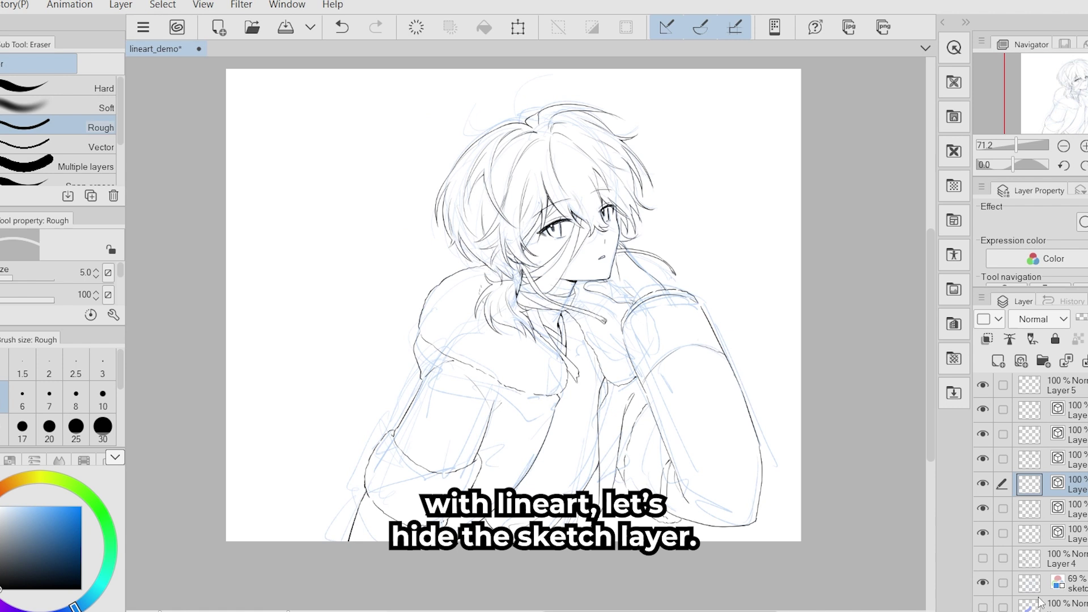
Step: Hide the sketch layer and merge all the vector line art layers down into a single vector layer
click(984, 584)
click(1077, 417)
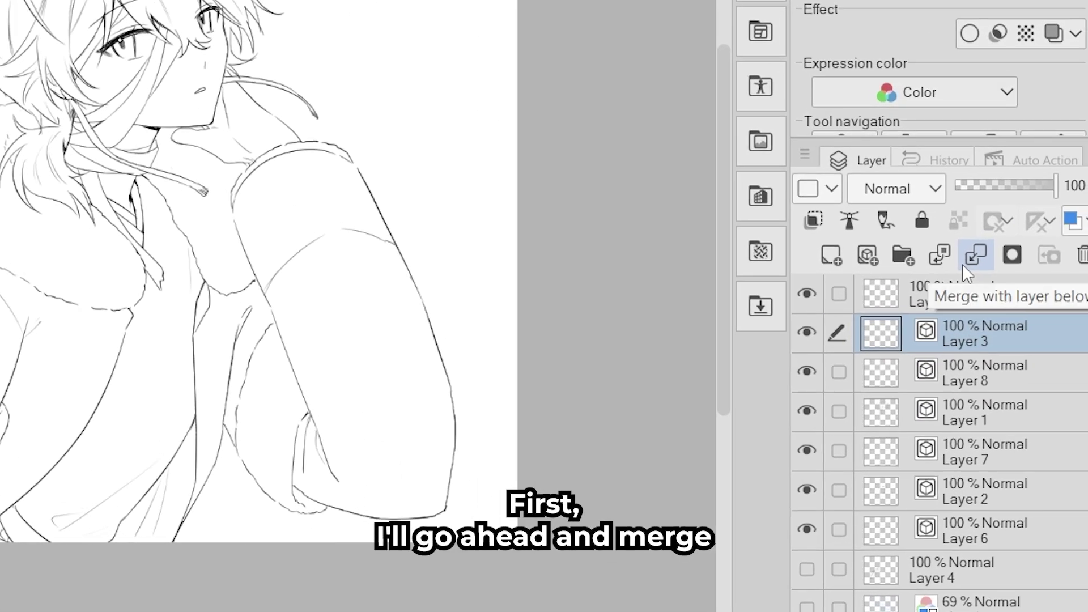
click(1083, 363)
click(962, 264)
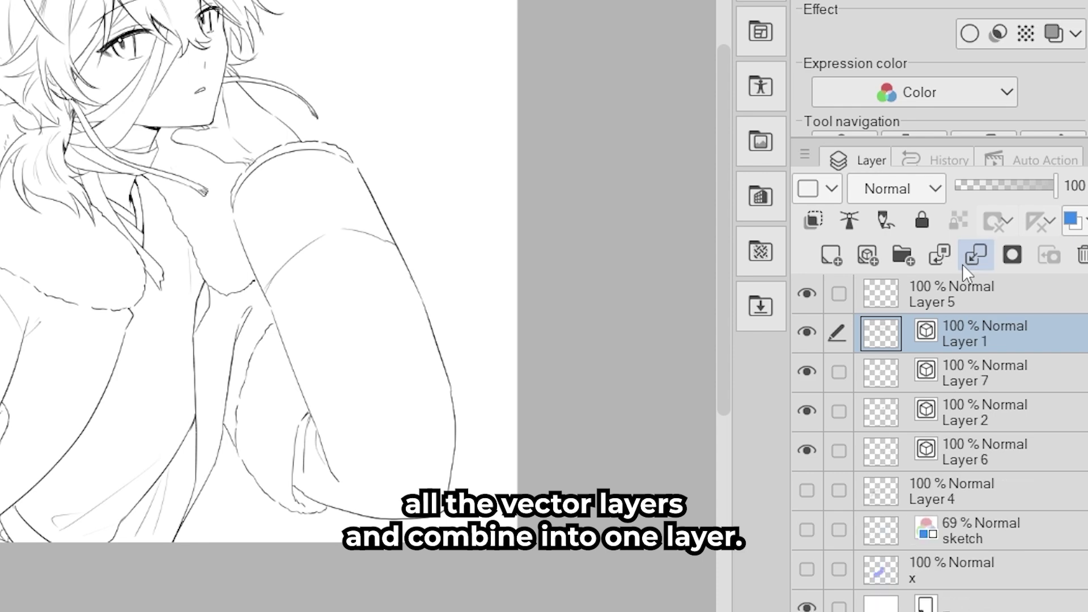
click(962, 264)
click(962, 264)
click(962, 263)
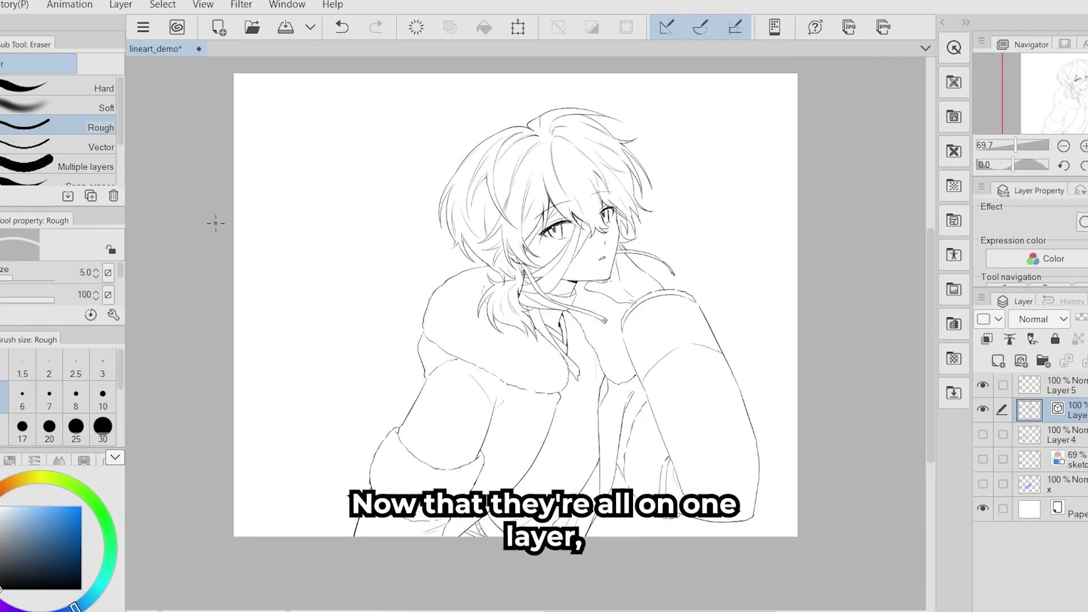
Step: Try selecting the outer and inner hair strokes one by one with the Object tool, and clear the selection
key(o)
click(512, 129)
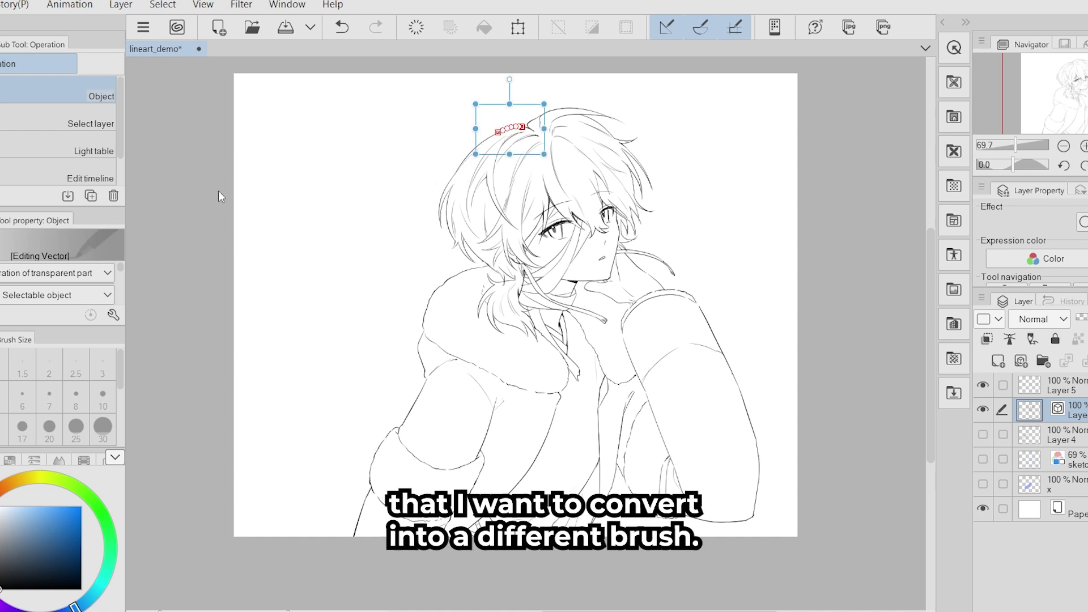
shift+click(489, 137)
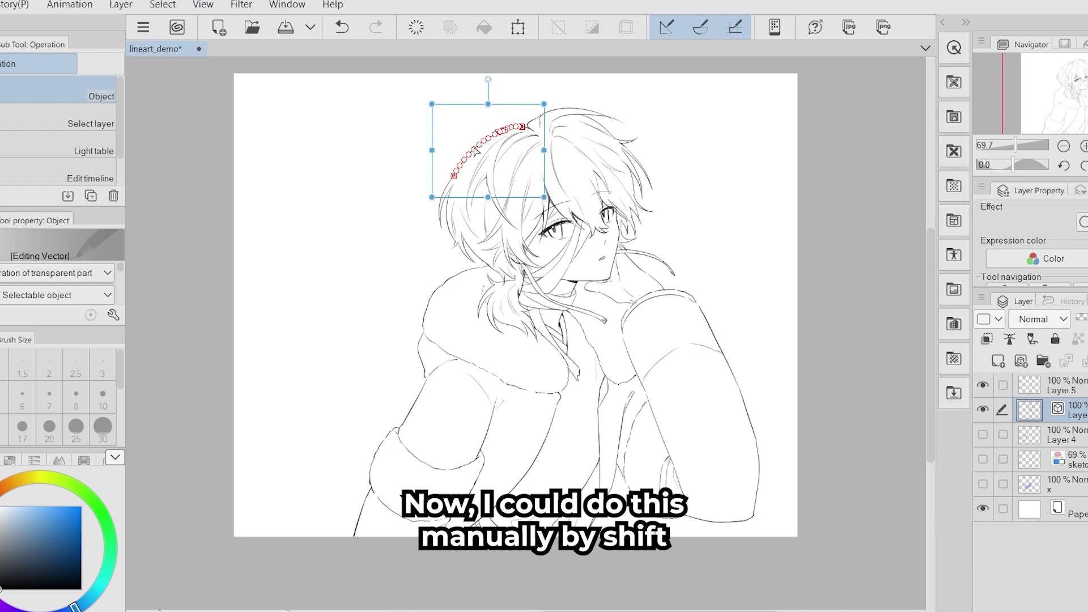
shift+click(446, 193)
shift+click(480, 181)
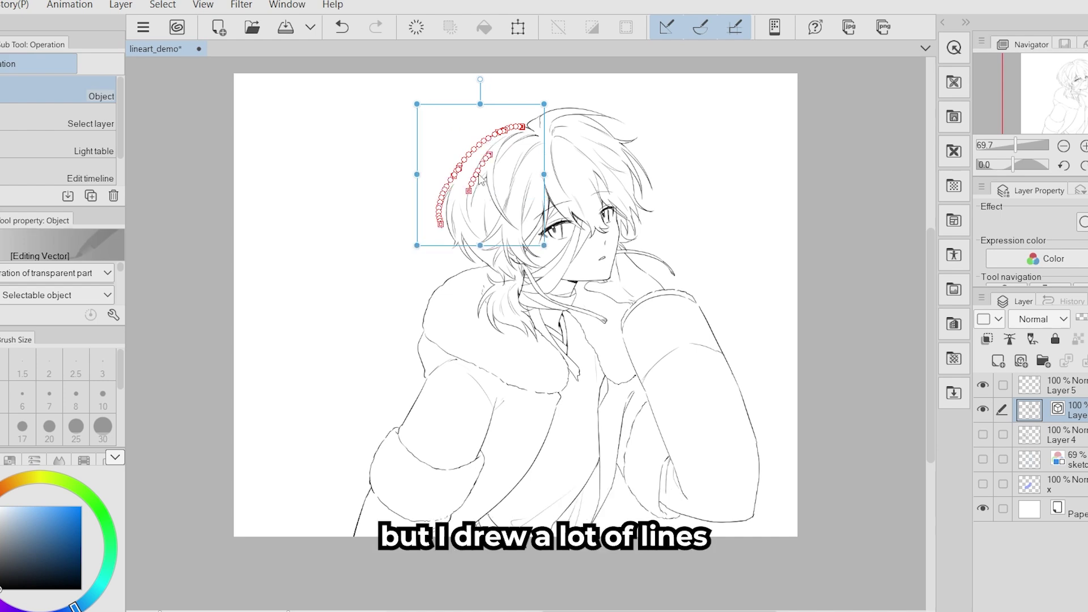
shift+click(494, 151)
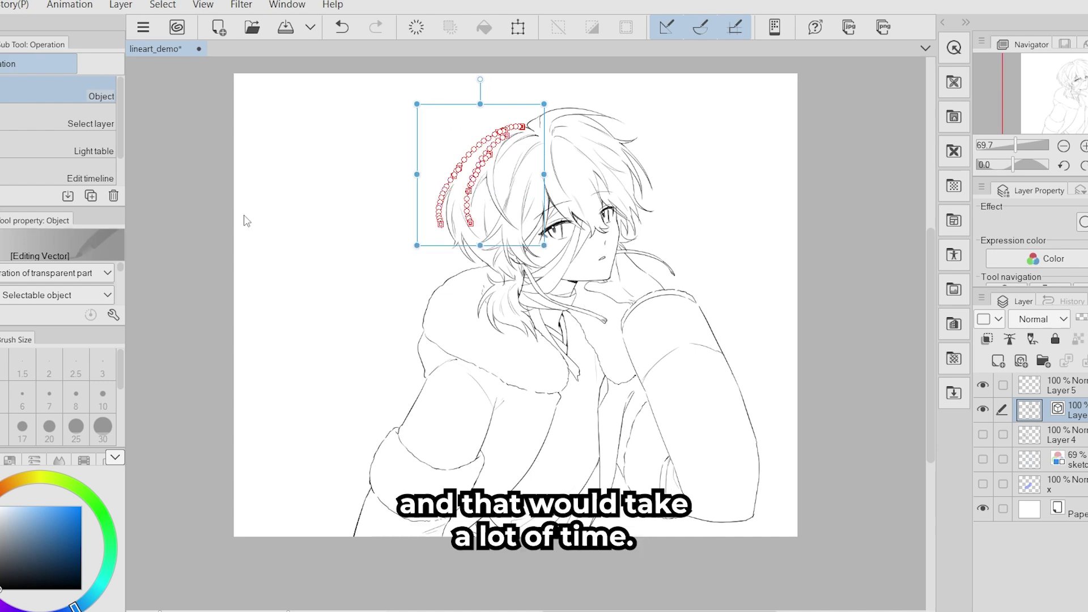
click(356, 243)
Step: Enable Select area by dragging for the Object tool and test an area selection around the whole character
click(9, 274)
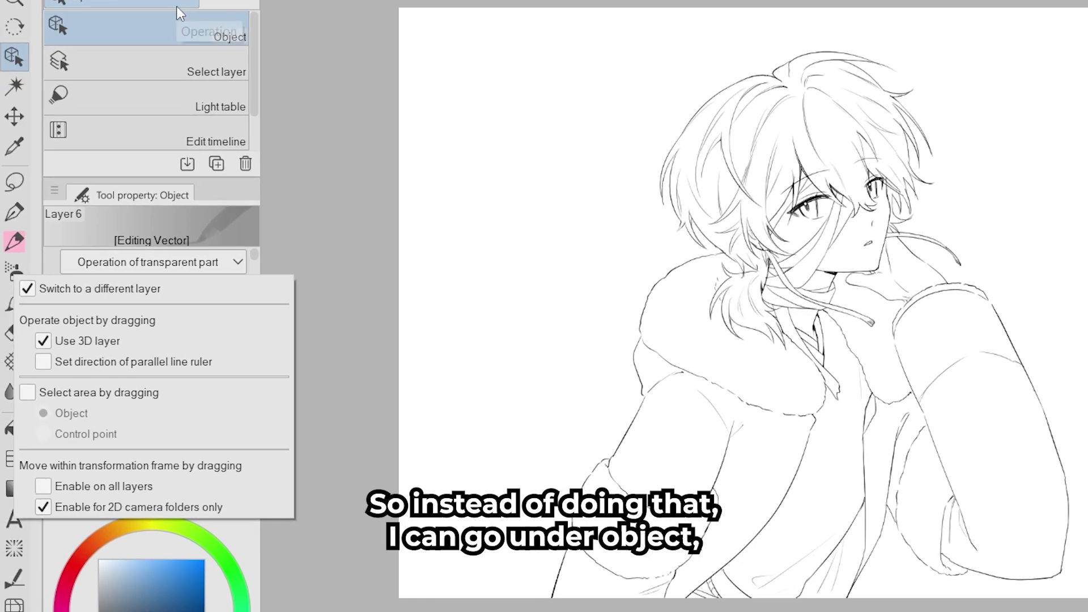
click(164, 270)
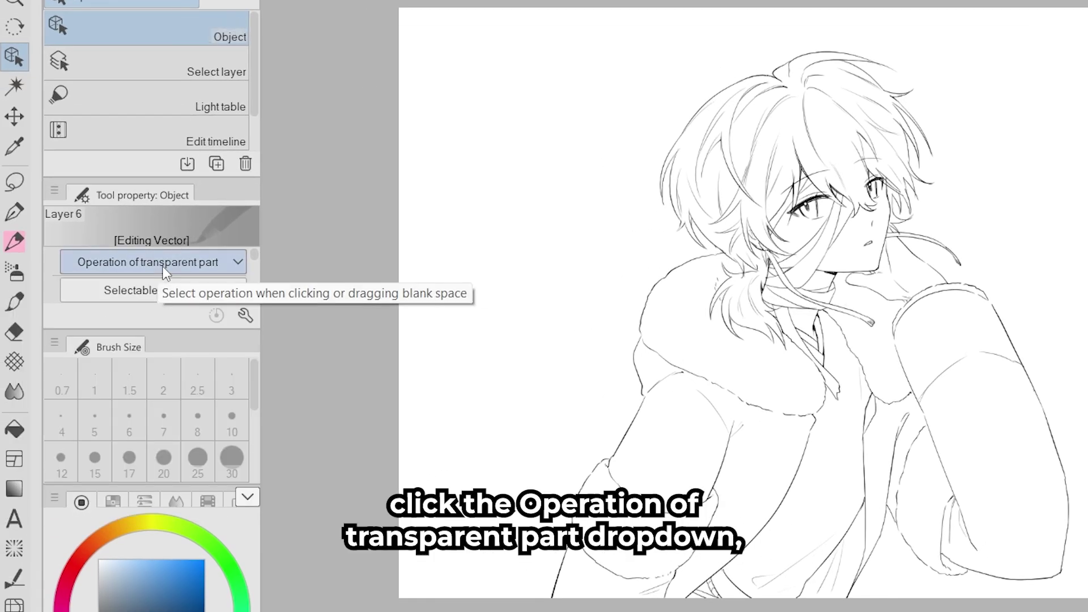
click(164, 270)
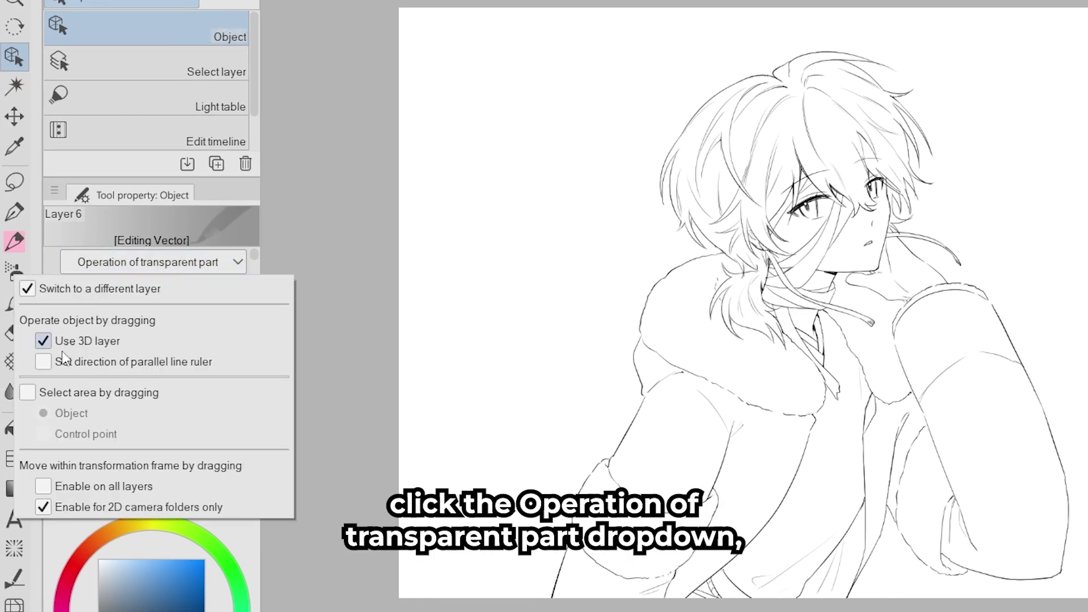
click(42, 394)
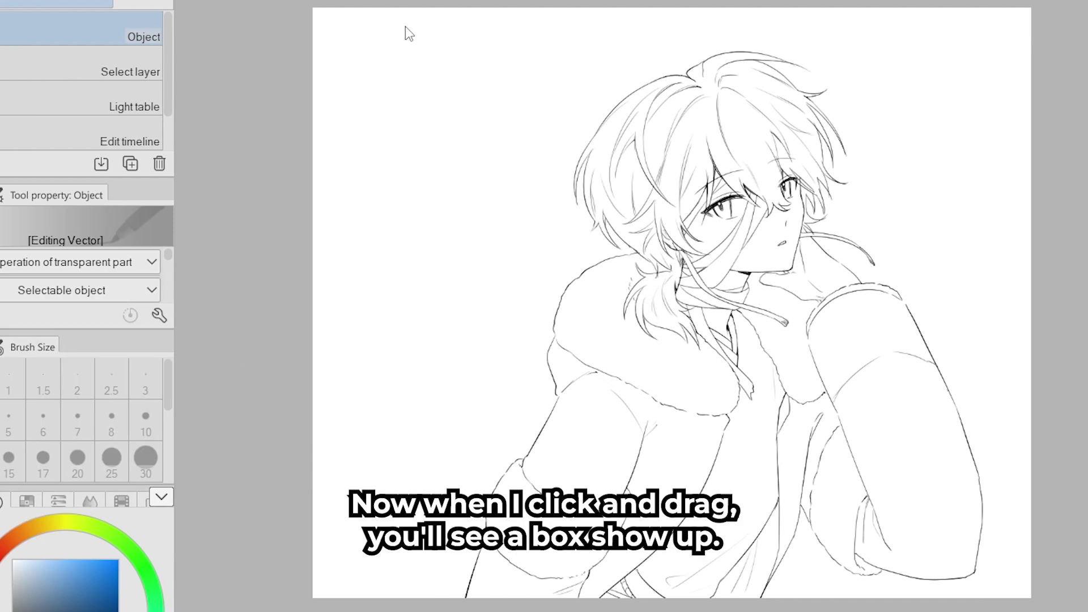
drag(491, 26, 592, 121)
drag(402, 120, 923, 611)
Step: Switch to the browser and look through the SU-Cream Pencil page on Clip Studio Assets, including its sample strokes
scroll(663, 337, up, 2)
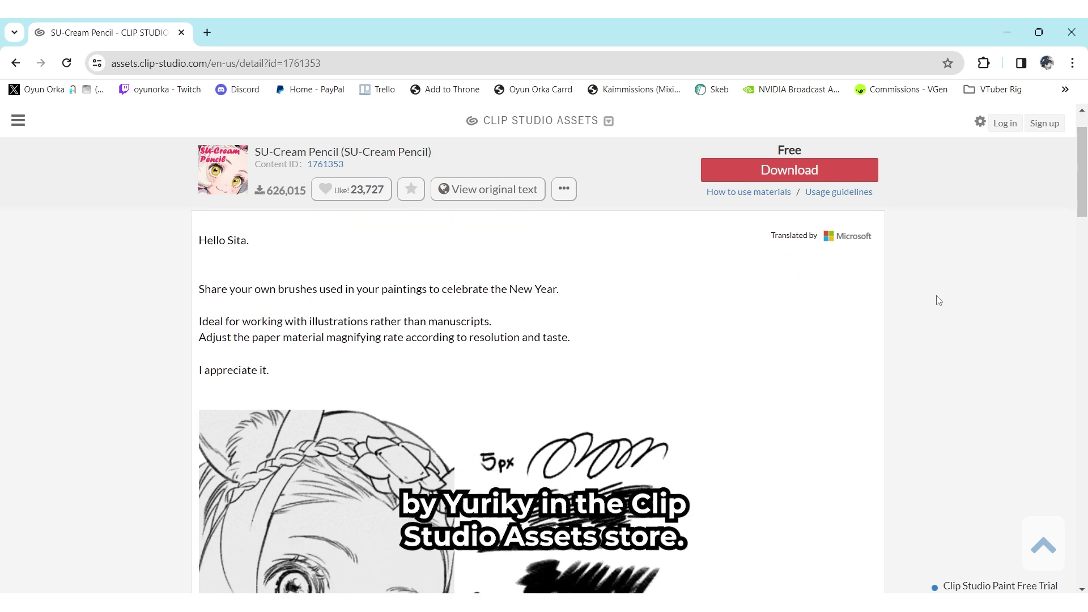
scroll(939, 300, down, 2)
scroll(939, 300, down, 7)
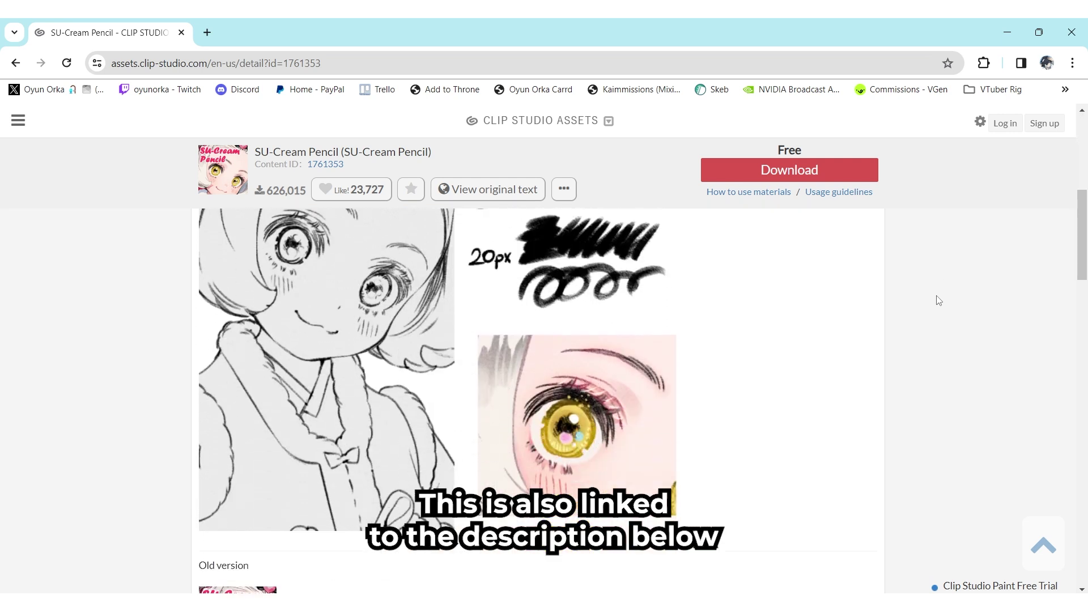
scroll(938, 301, down, 3)
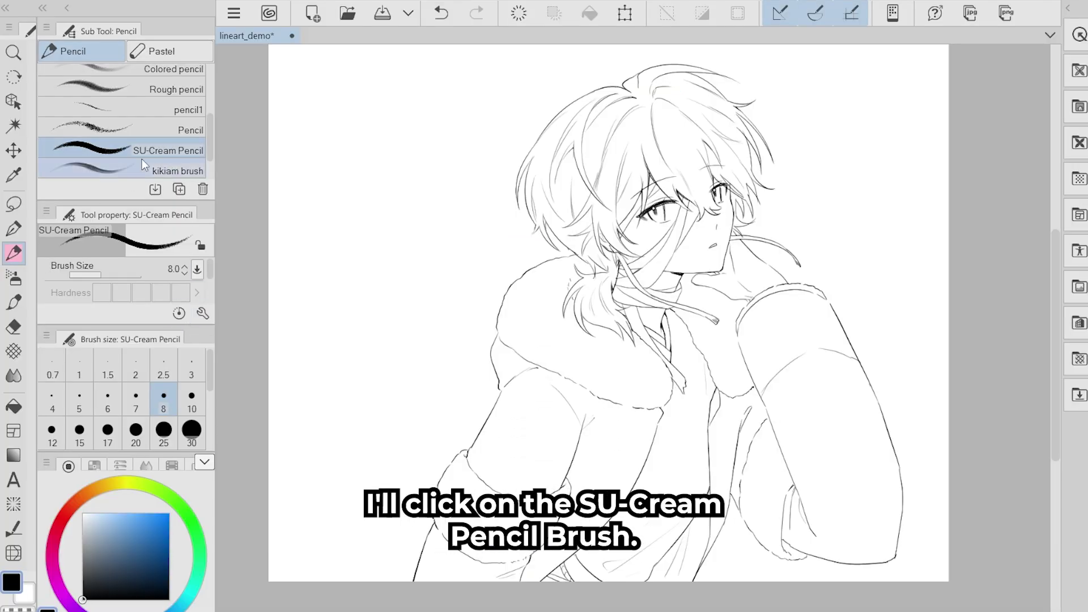
Step: Add the SU-Cream Pencil's current brush shape to the brush shape presets
click(203, 313)
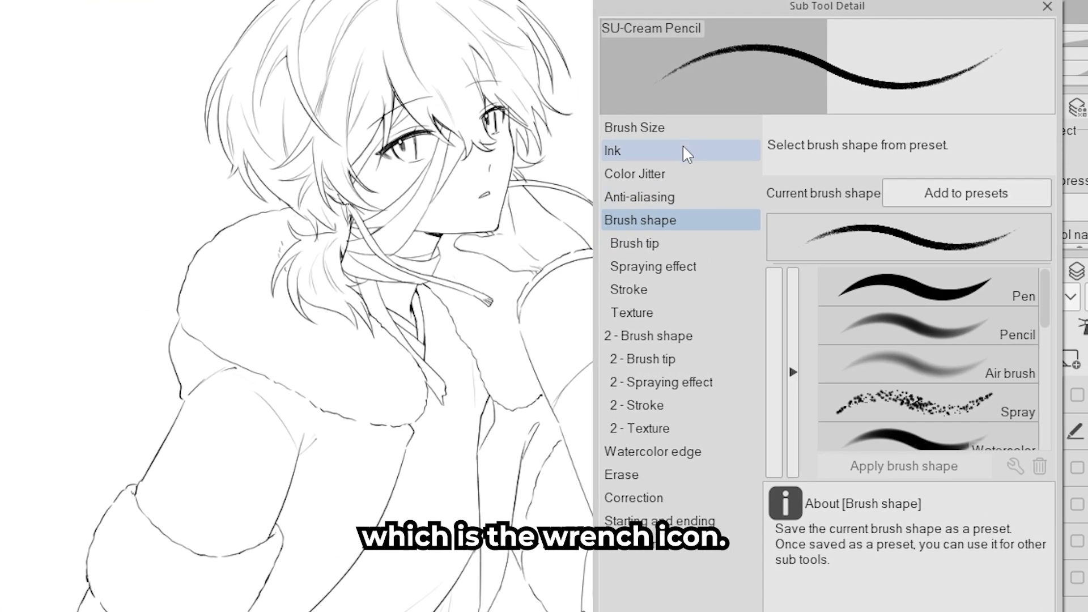
click(666, 225)
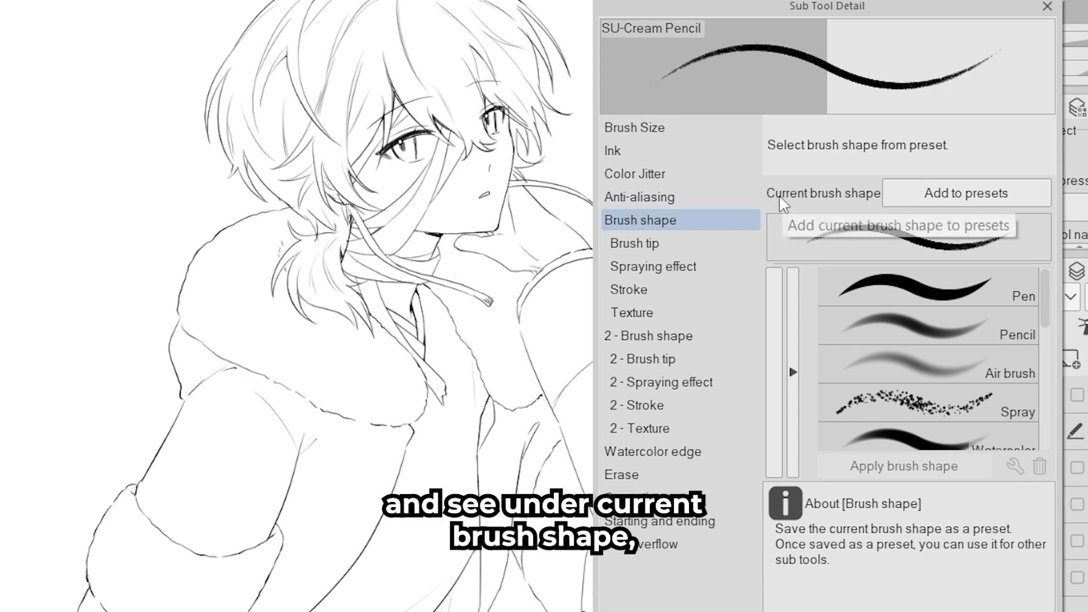
click(931, 193)
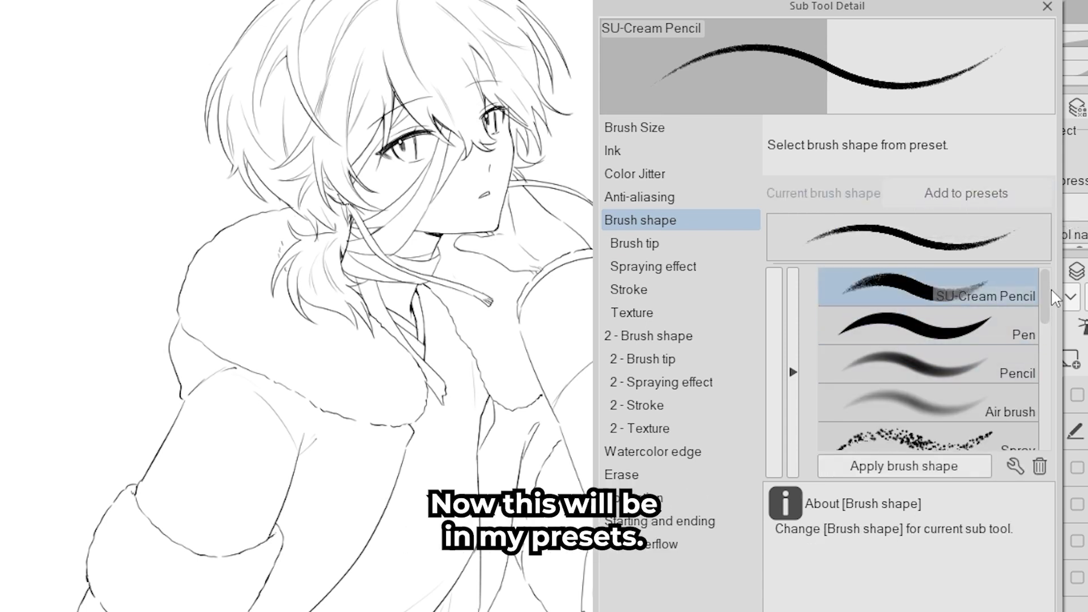
mouse_move(1046, 286)
mouse_down()
mouse_move(1038, 420)
mouse_move(1049, 279)
mouse_up()
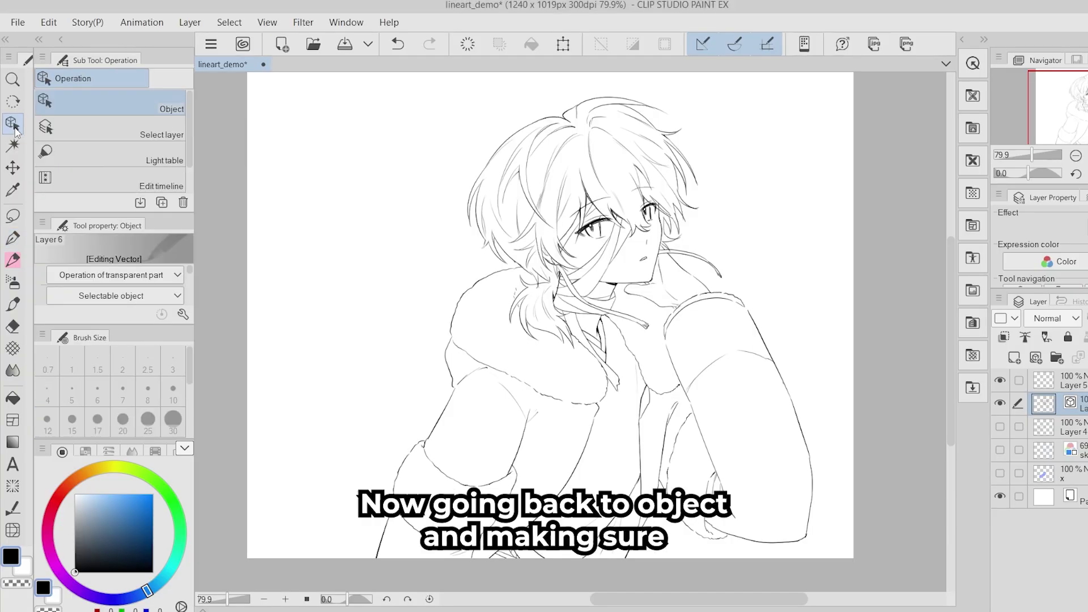
Step: Check that Select area by dragging is enabled for the Object tool, and area-select all lines on the merged vector layer
click(114, 275)
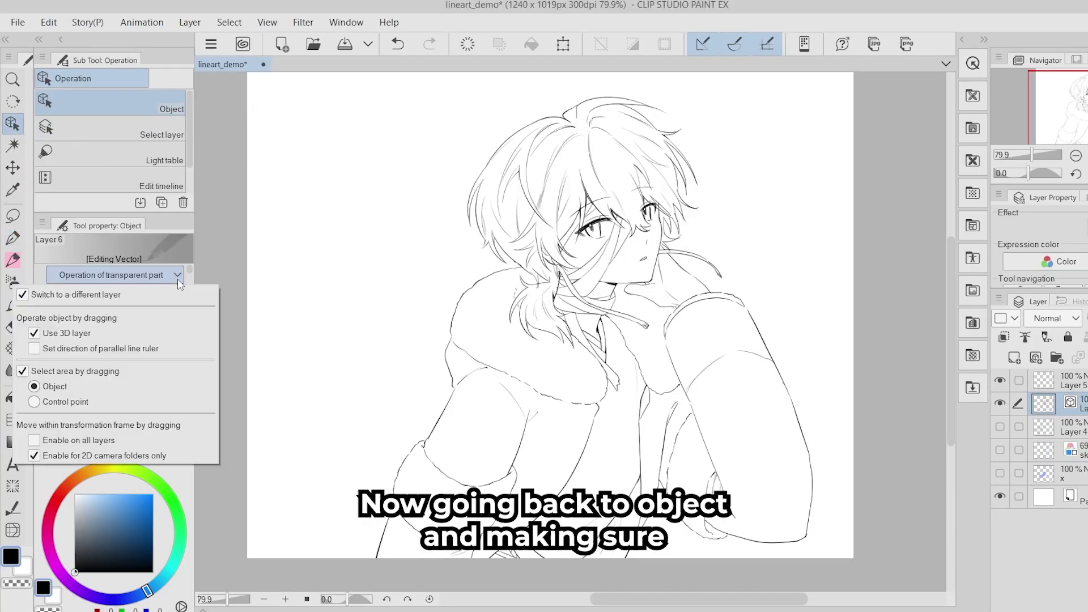
click(124, 278)
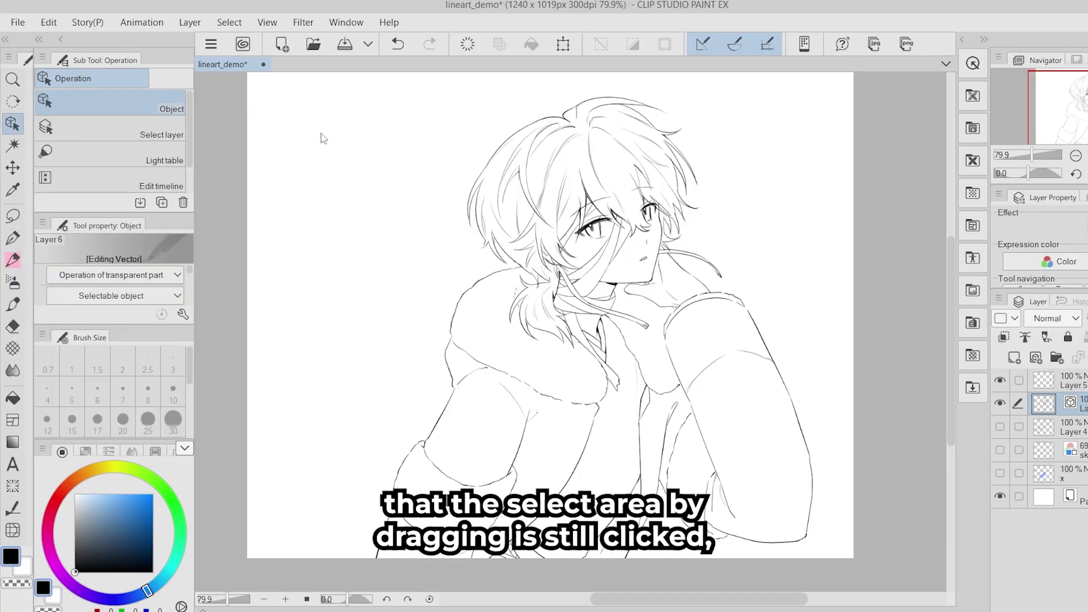
drag(335, 81, 822, 566)
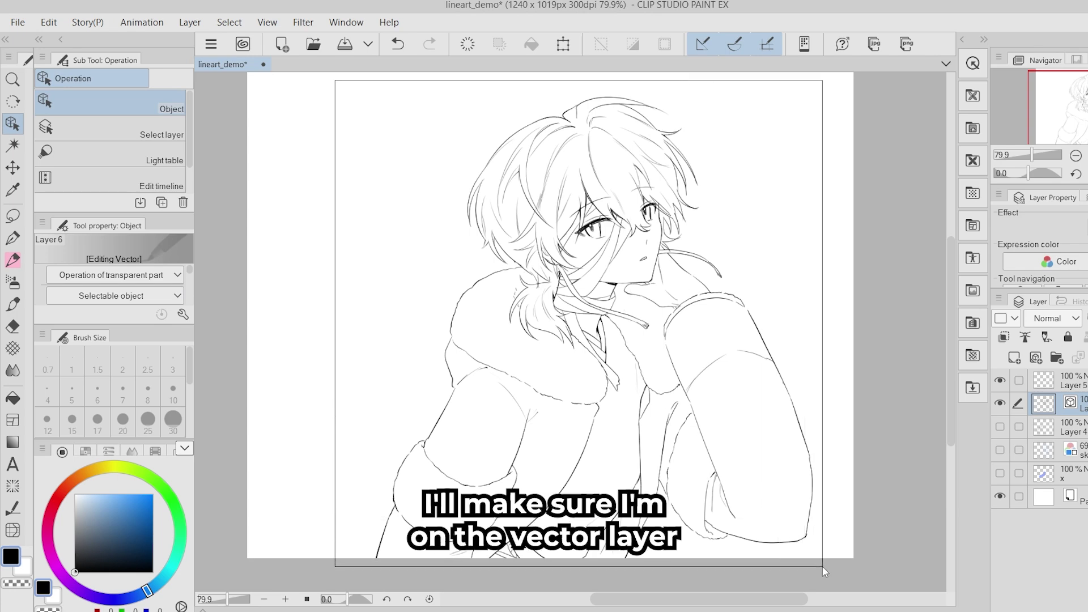
drag(822, 566, 822, 566)
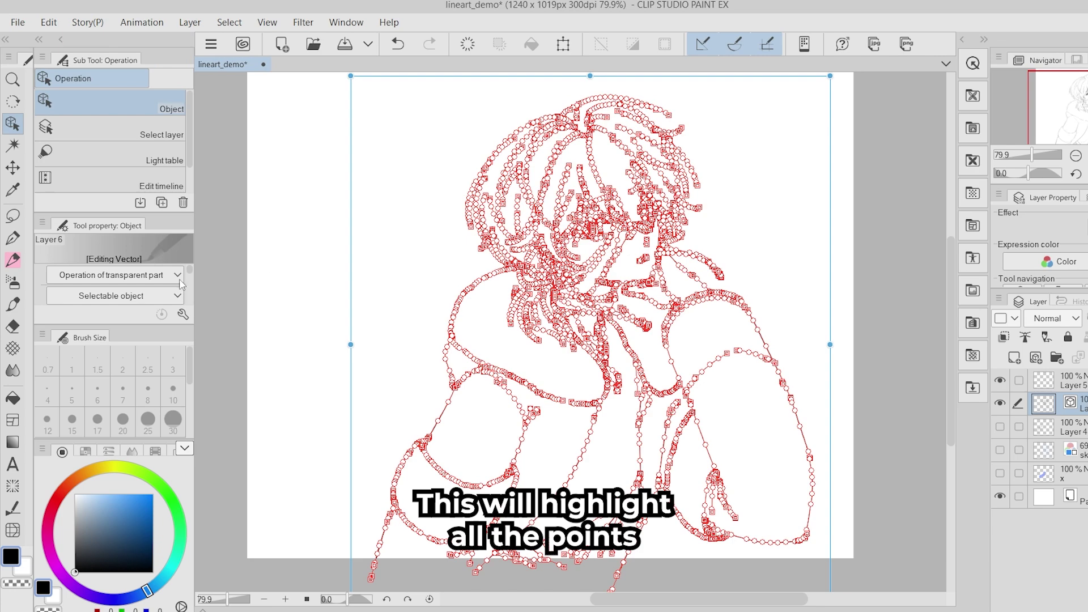
Step: Apply the SU-Cream Pencil brush shape preset to all selected vector lines and close the sub tool details
click(182, 315)
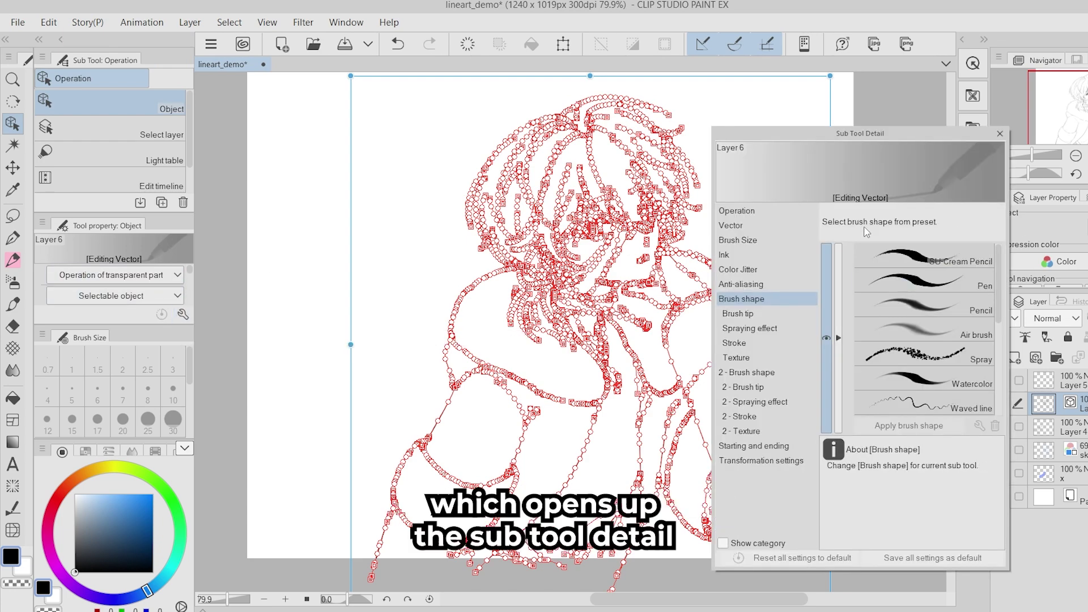
click(903, 258)
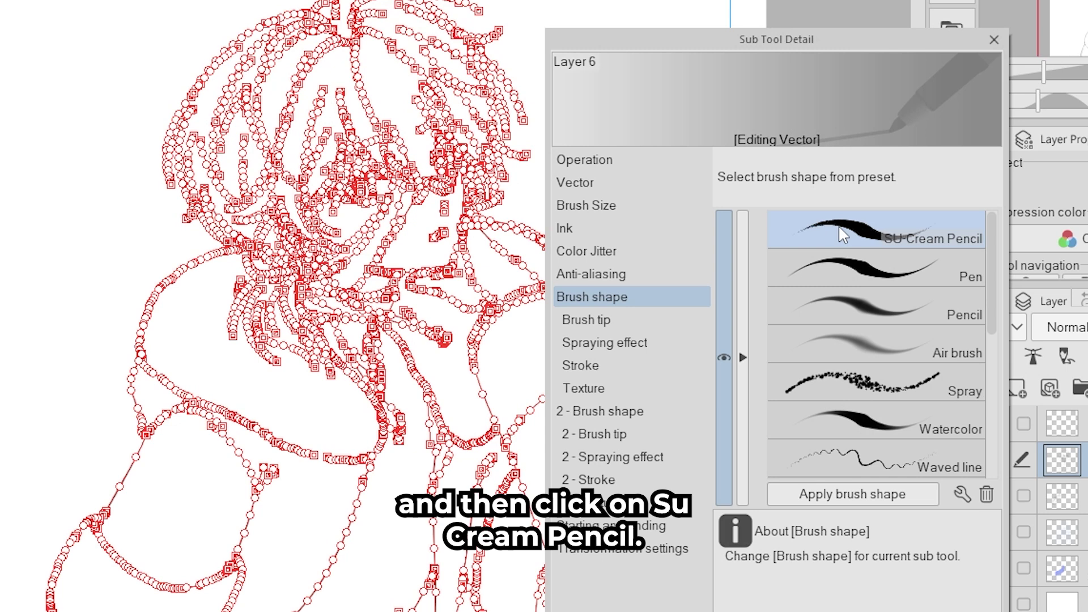
click(816, 495)
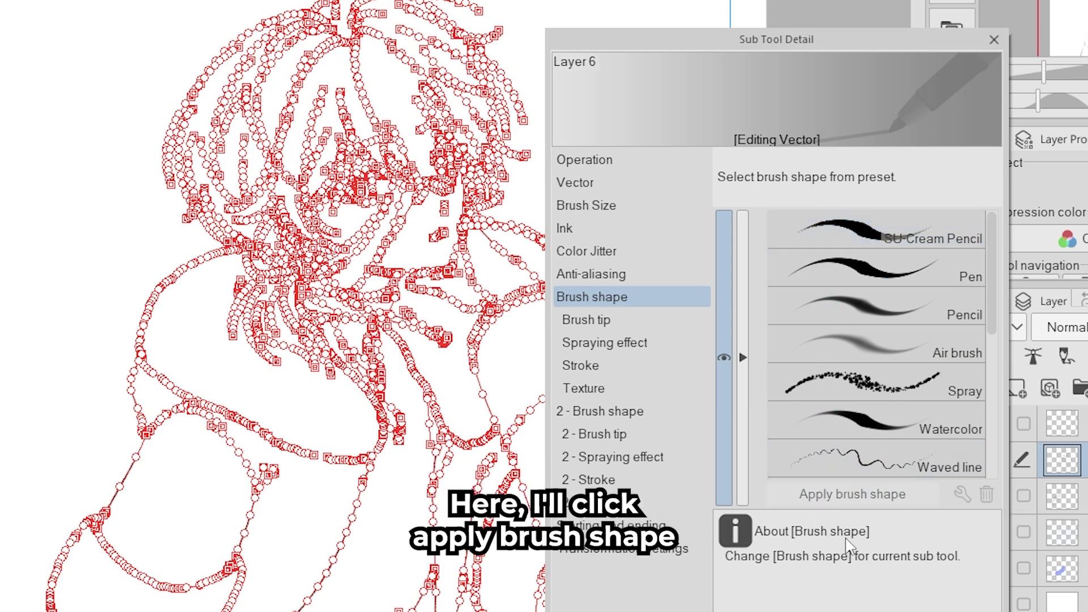
click(994, 40)
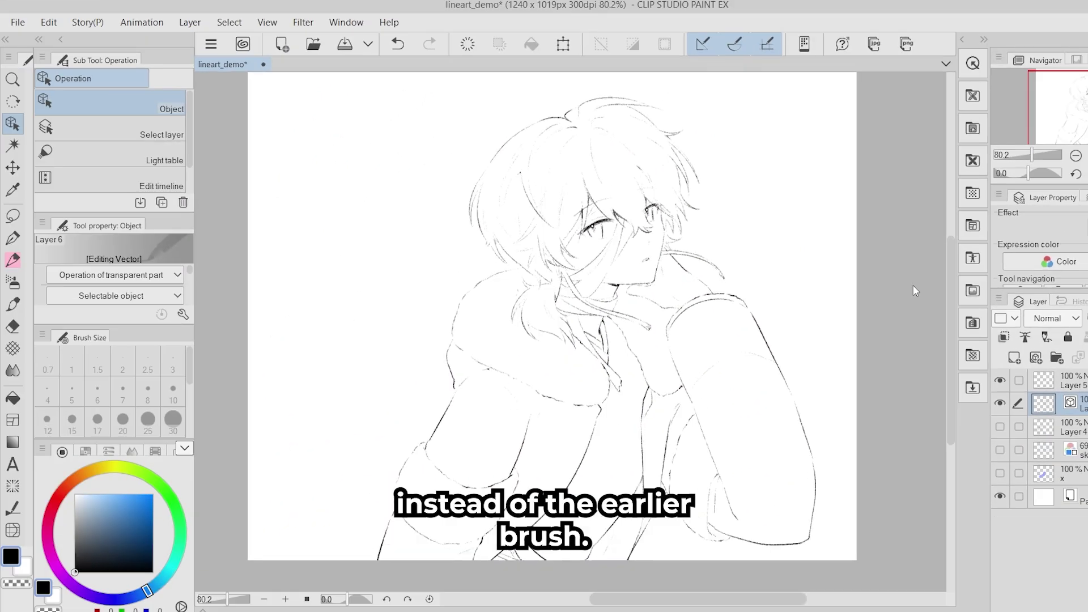
Step: Thicken the line art across the whole character using Correct line width set to Thicken 0.6 at brush size 100
key(y)
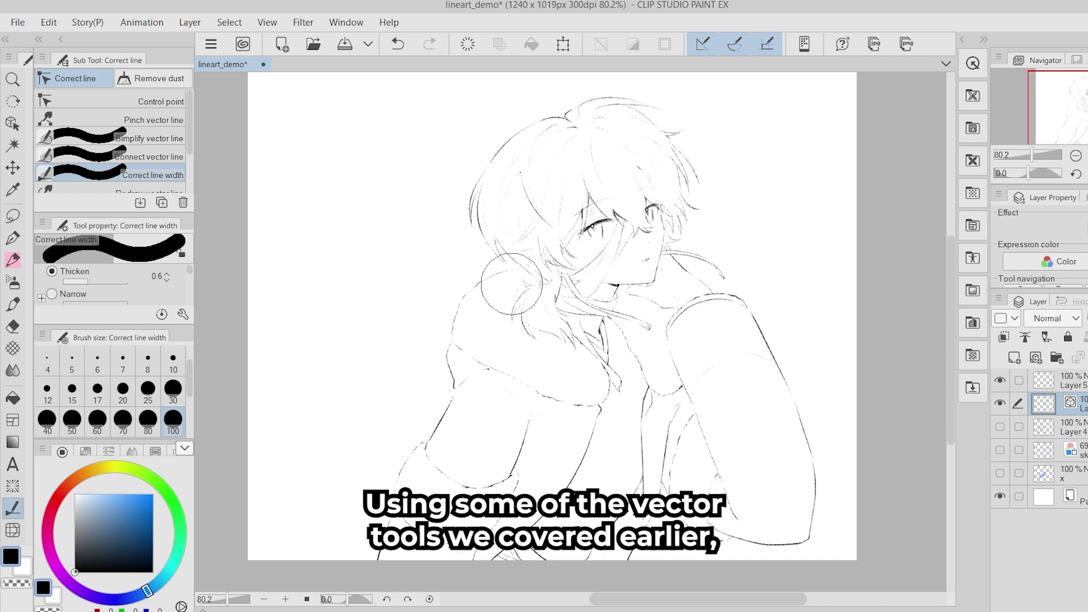
key(ctrl+z)
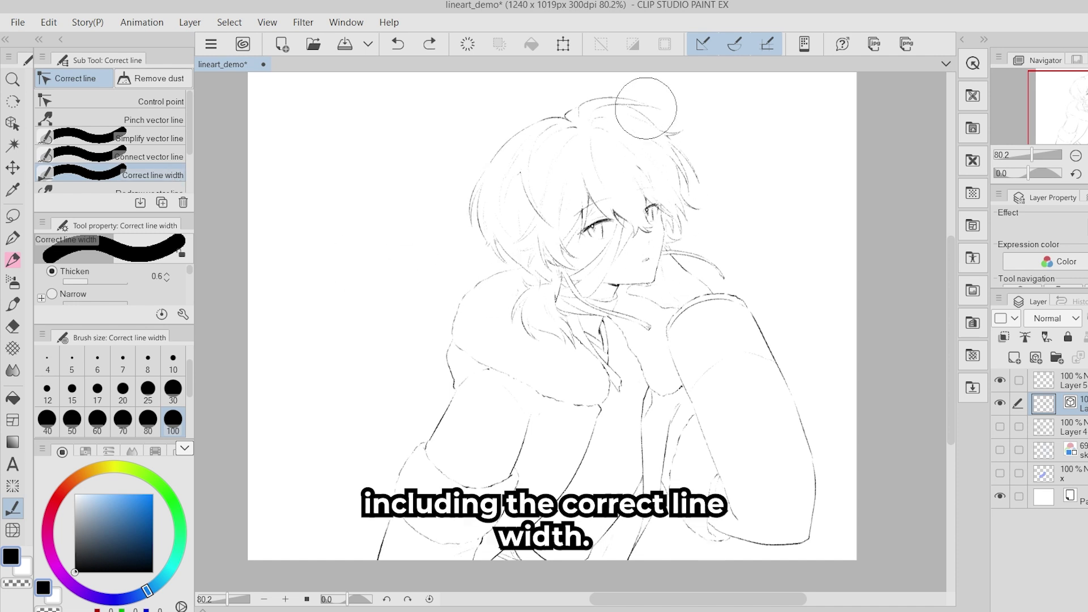
mouse_move(646, 107)
mouse_down()
mouse_move(465, 207)
mouse_move(713, 166)
mouse_move(750, 200)
mouse_move(453, 450)
mouse_move(387, 573)
mouse_move(615, 447)
mouse_move(686, 477)
mouse_move(804, 461)
mouse_move(827, 499)
mouse_move(808, 523)
mouse_up()
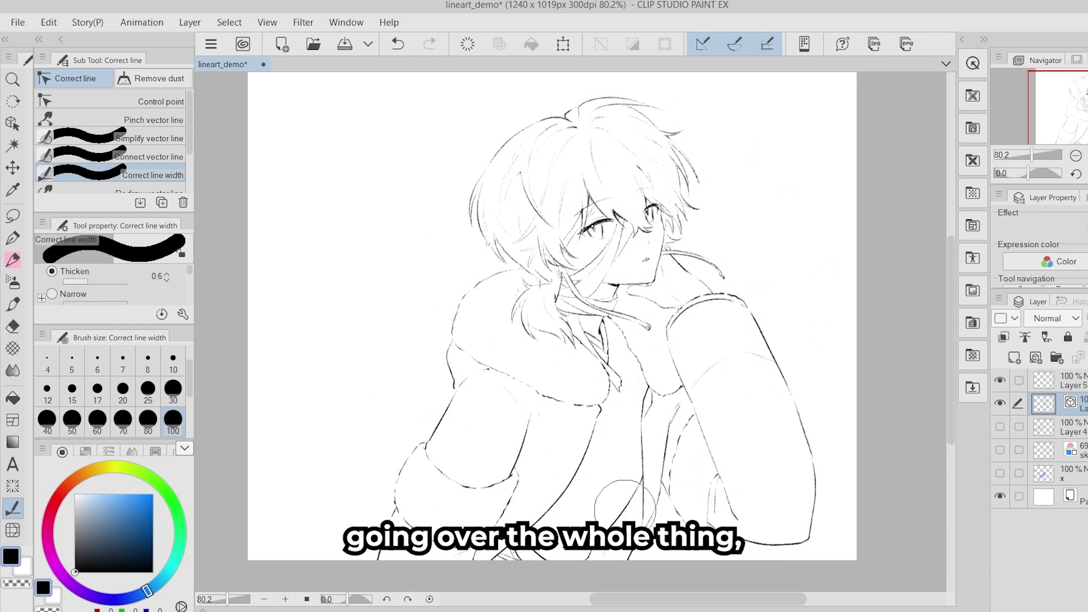
drag(655, 235, 544, 335)
mouse_move(662, 127)
mouse_down()
mouse_move(581, 292)
mouse_move(603, 220)
mouse_move(740, 458)
mouse_move(731, 489)
mouse_up()
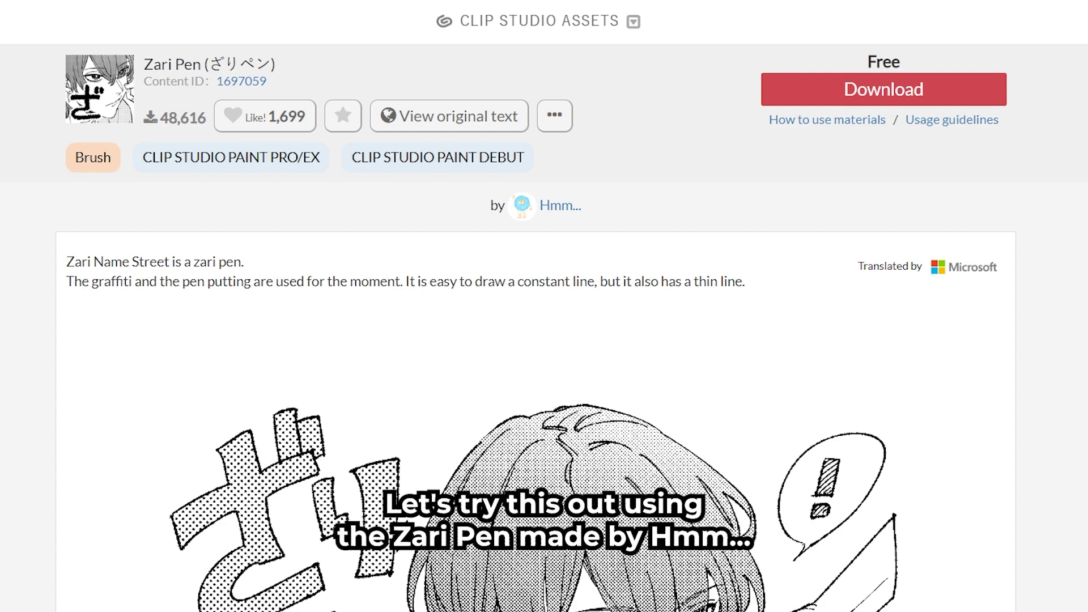
Step: Look through the Zari Pen page on Clip Studio Assets and its sample drawing and strokes
scroll(535, 377, down, 10)
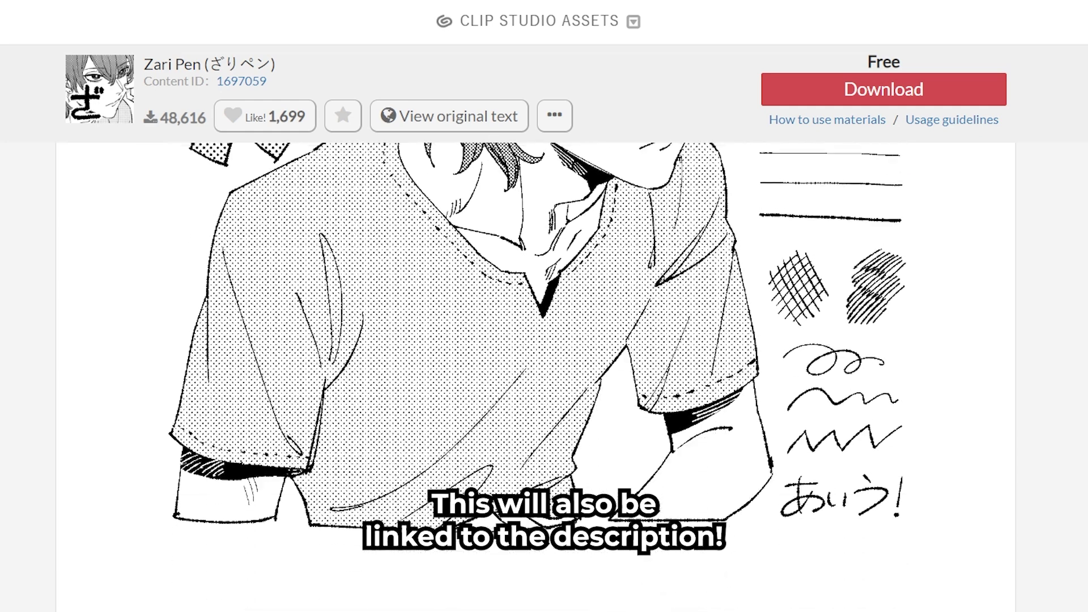
scroll(536, 377, down, 4)
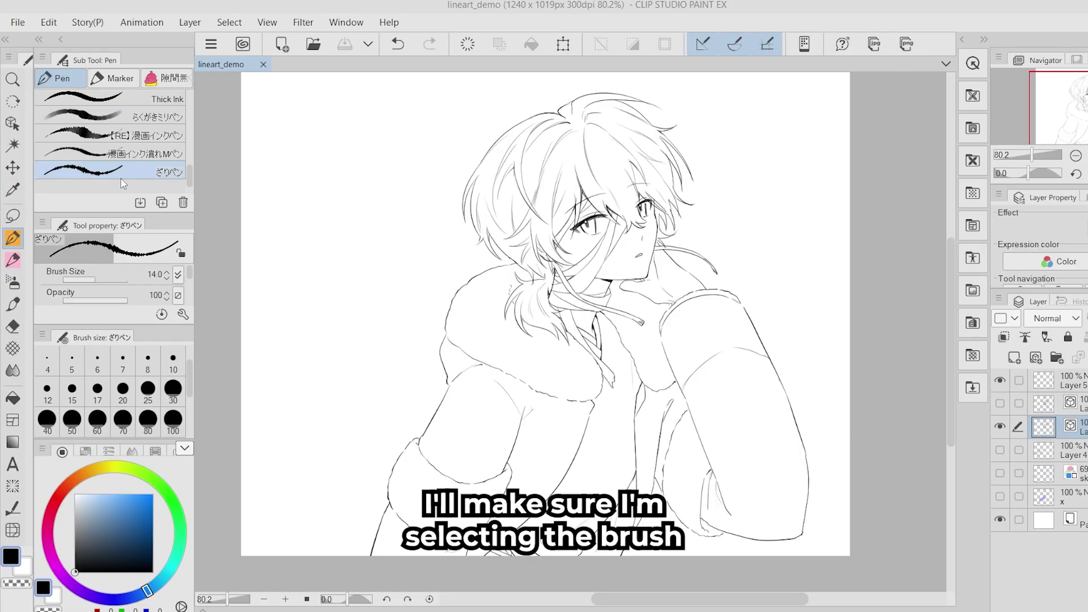
Step: Add the ざりペン (Zari Pen) brush shape to the brush shape presets and close the sub tool details
click(188, 321)
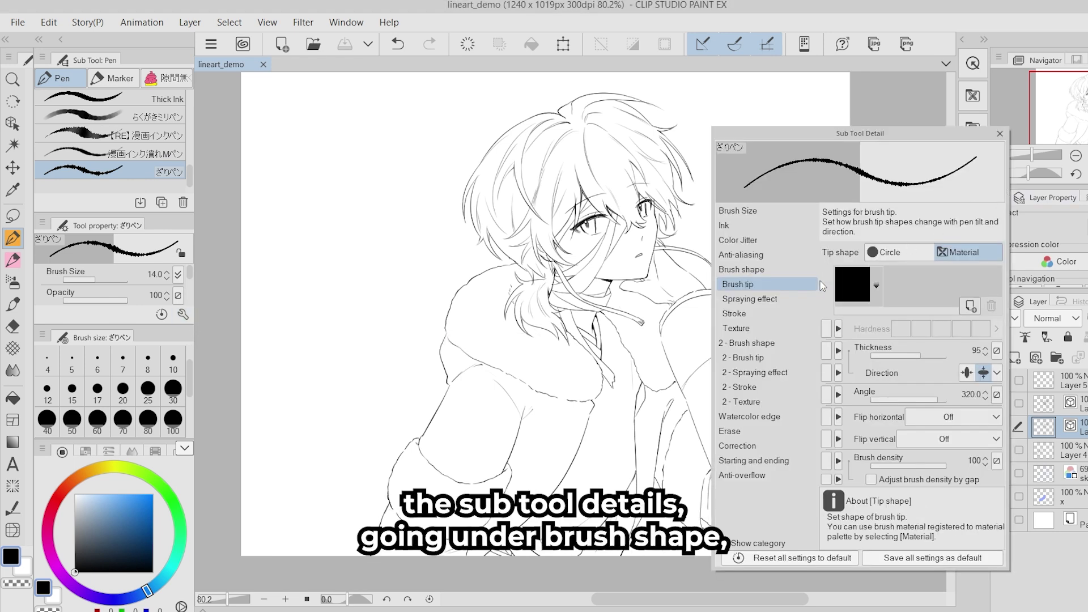
click(787, 271)
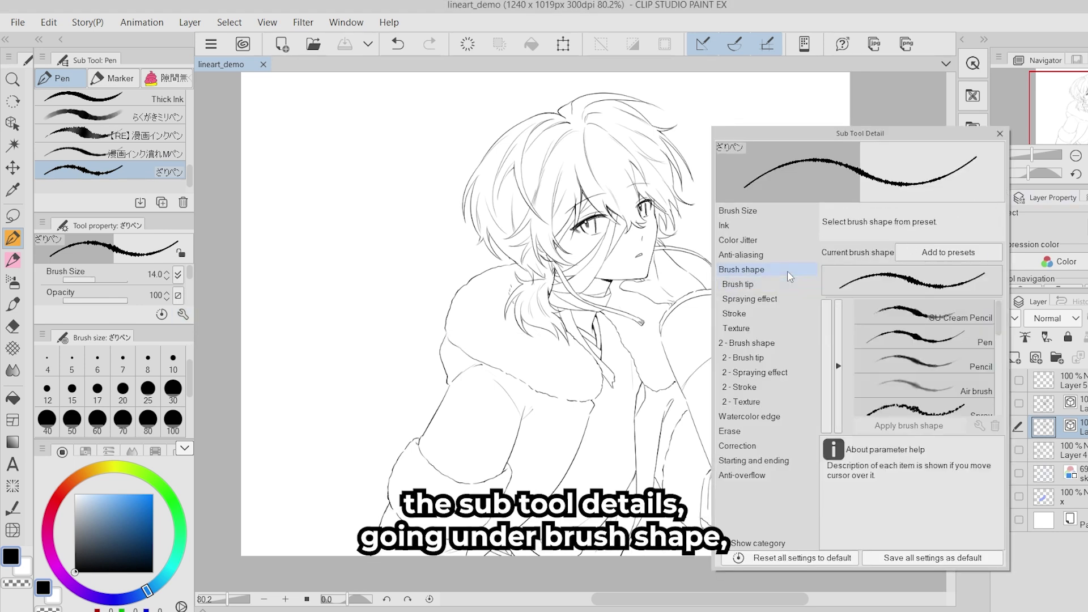
click(941, 254)
click(1000, 133)
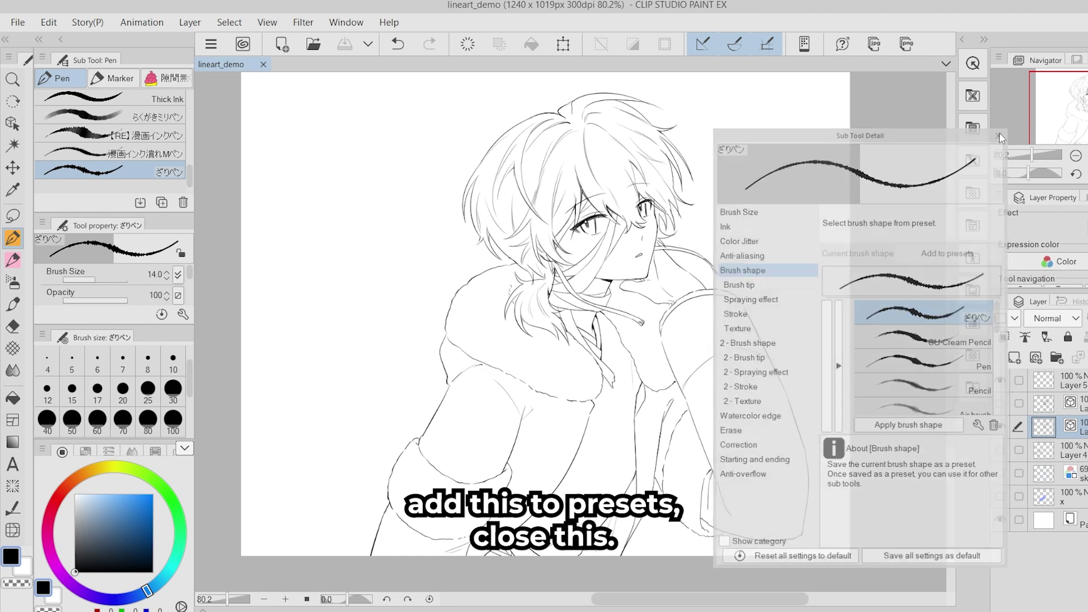
Step: Switch to the Object tool and area-select all lines of the character on Layer 6
key(o)
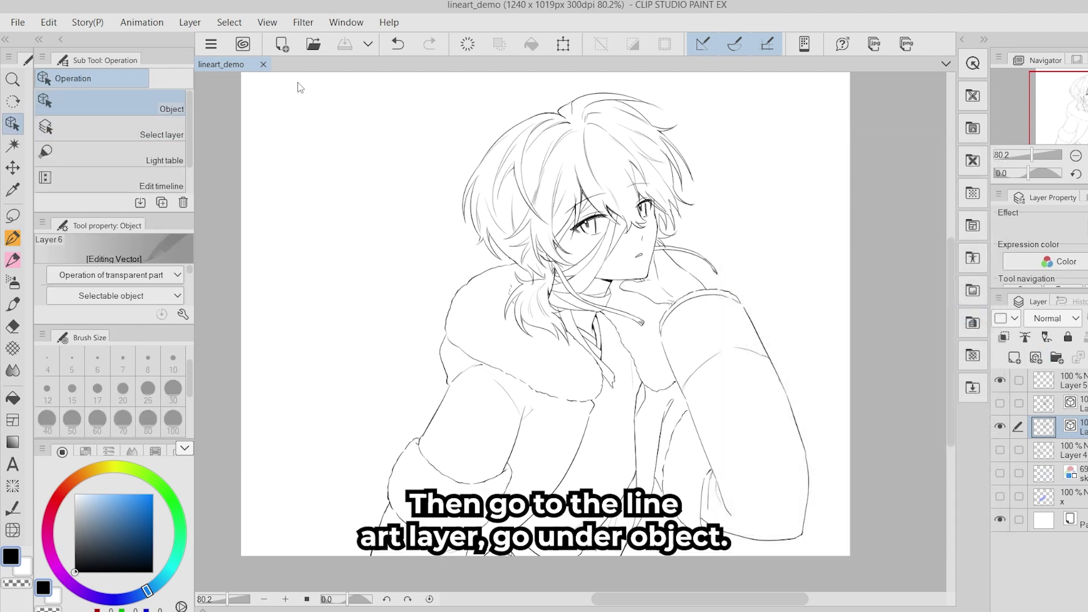
click(173, 275)
drag(311, 87, 831, 569)
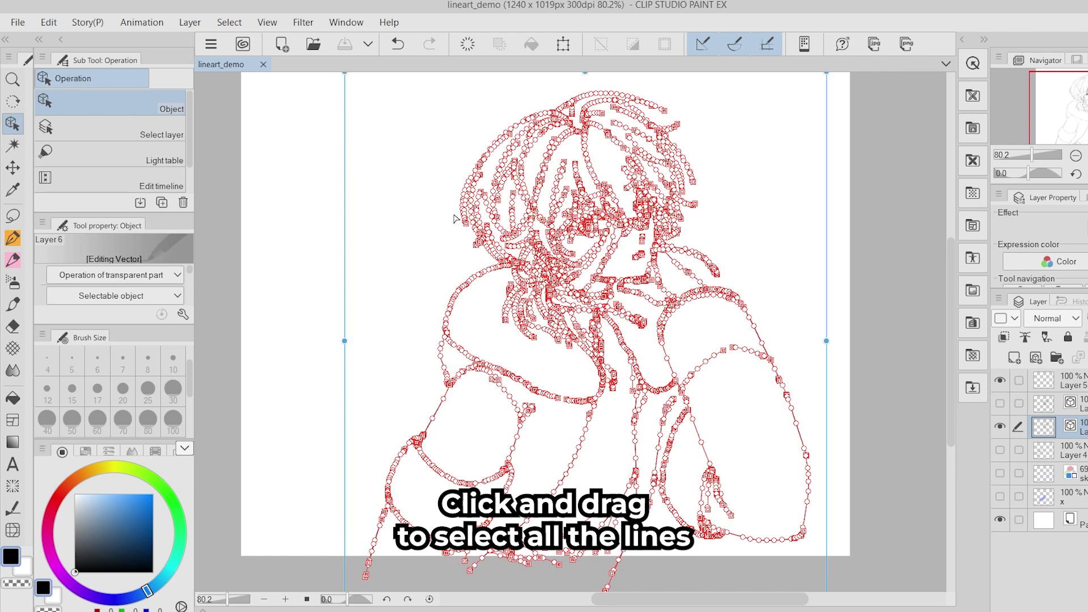
Step: Apply the ざりペン brush shape preset to the selected vector lines, close the sub tool details and inspect the converted line art
scroll(406, 192, down, 1)
click(182, 314)
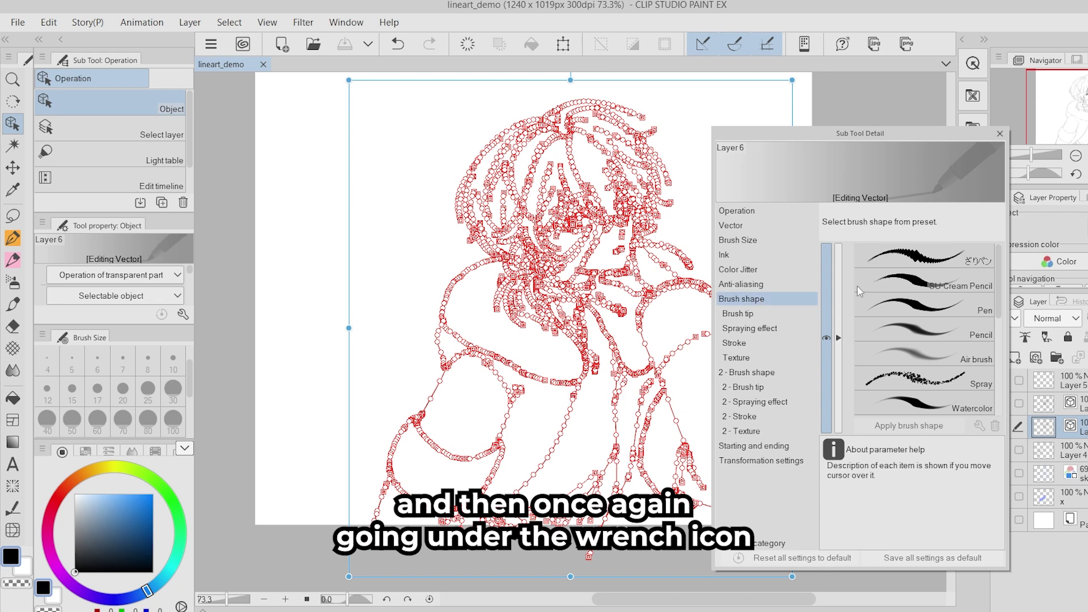
click(930, 260)
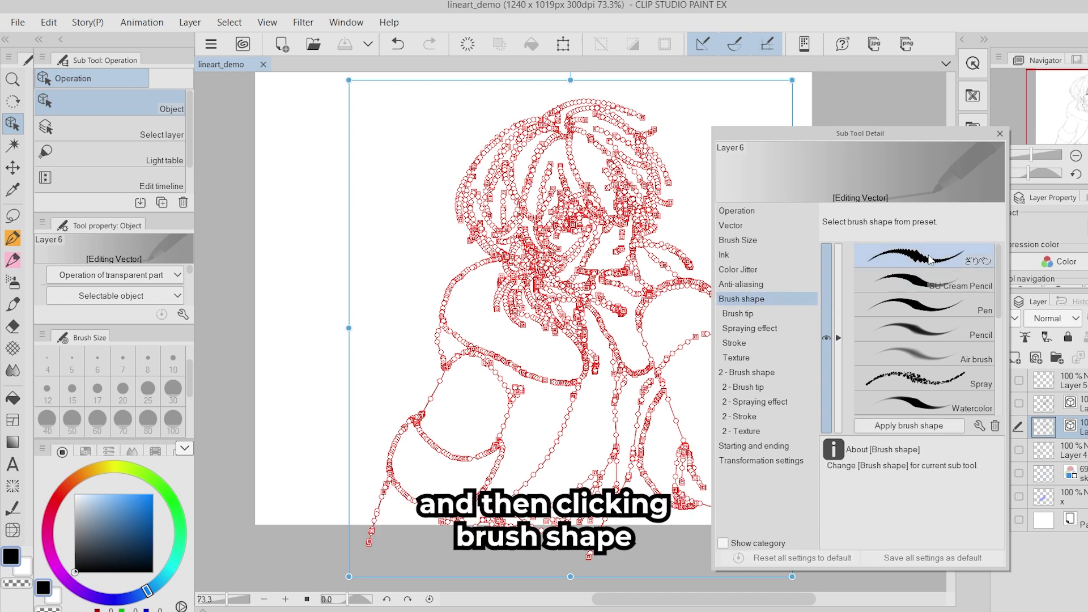
click(920, 429)
click(1000, 133)
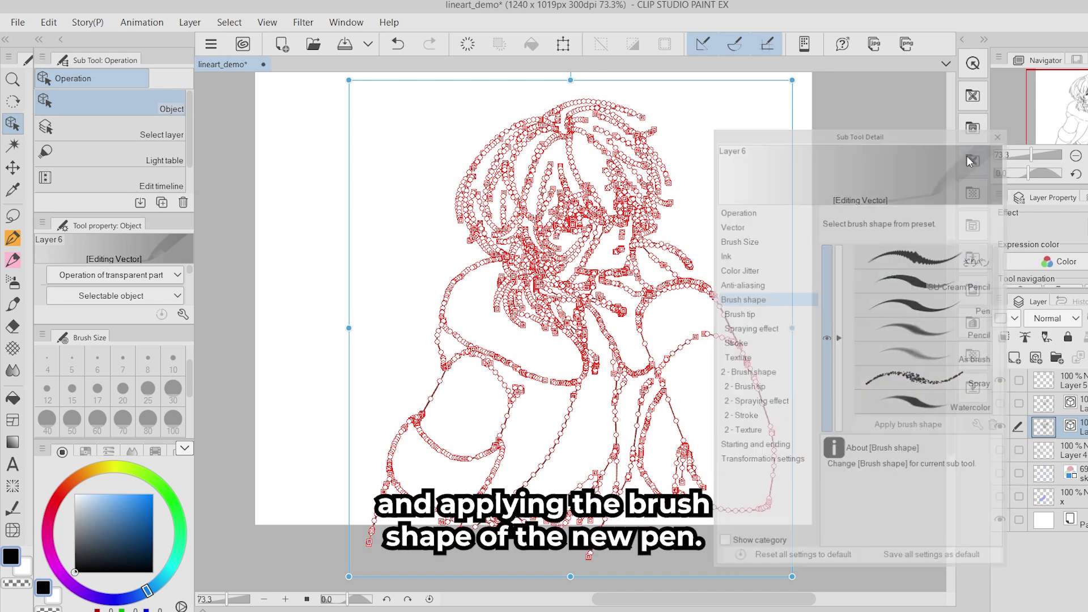
scroll(560, 206, up, 3)
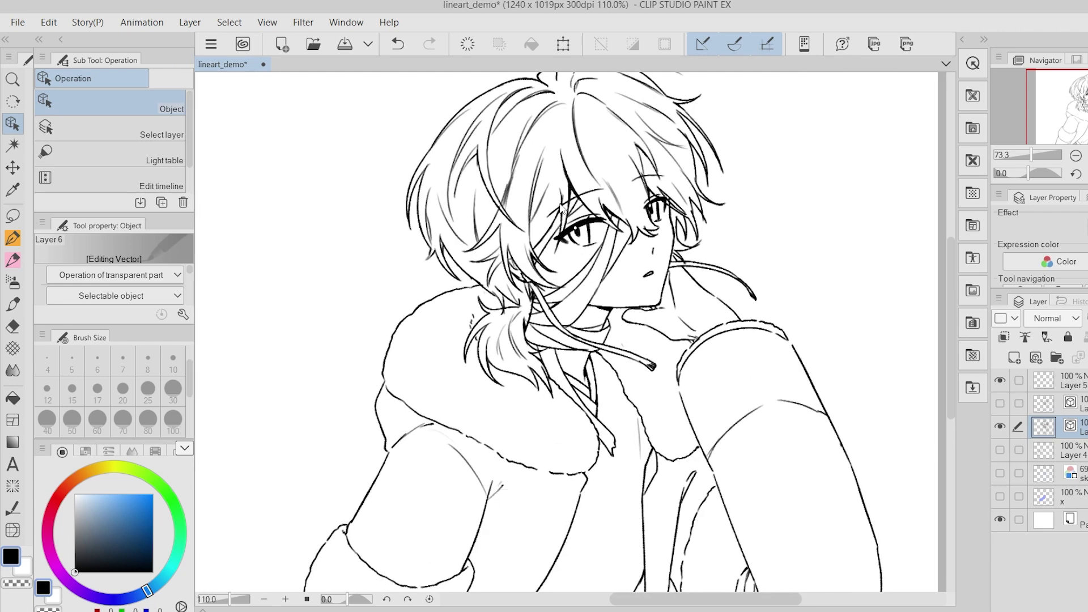
scroll(560, 205, down, 3)
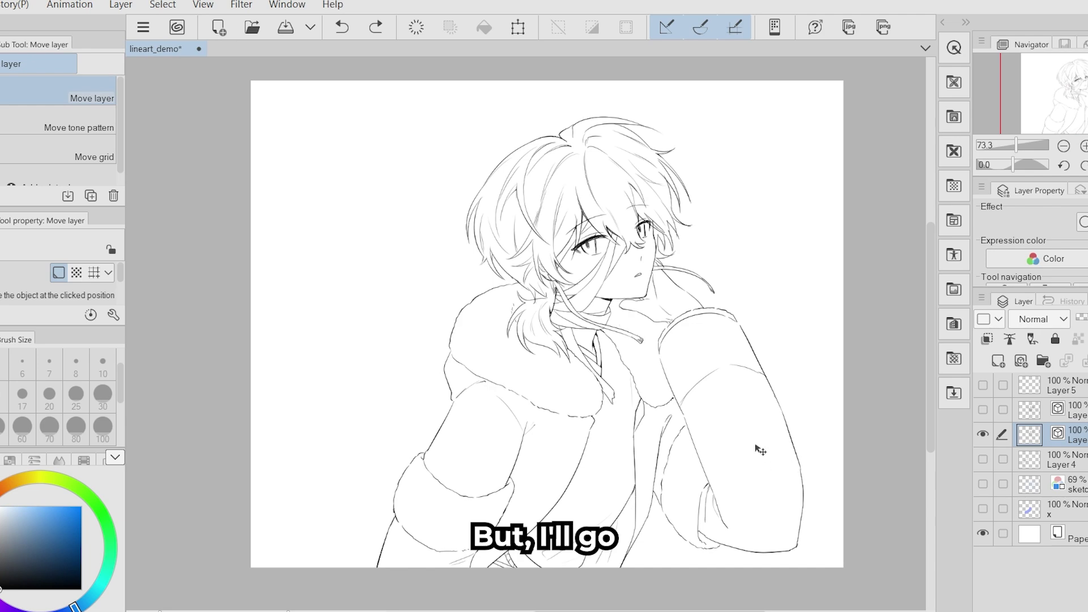
Step: Switch back to the ざりペン pen and set its brush size to 8
scroll(694, 299, up, 3)
key(p)
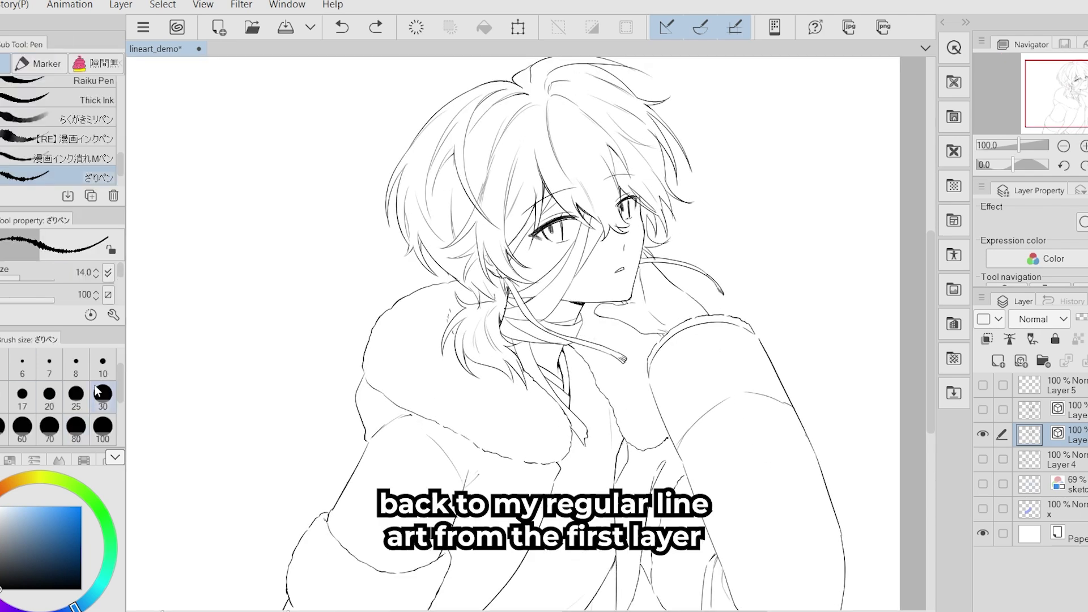
click(75, 366)
scroll(22, 148, down, 1)
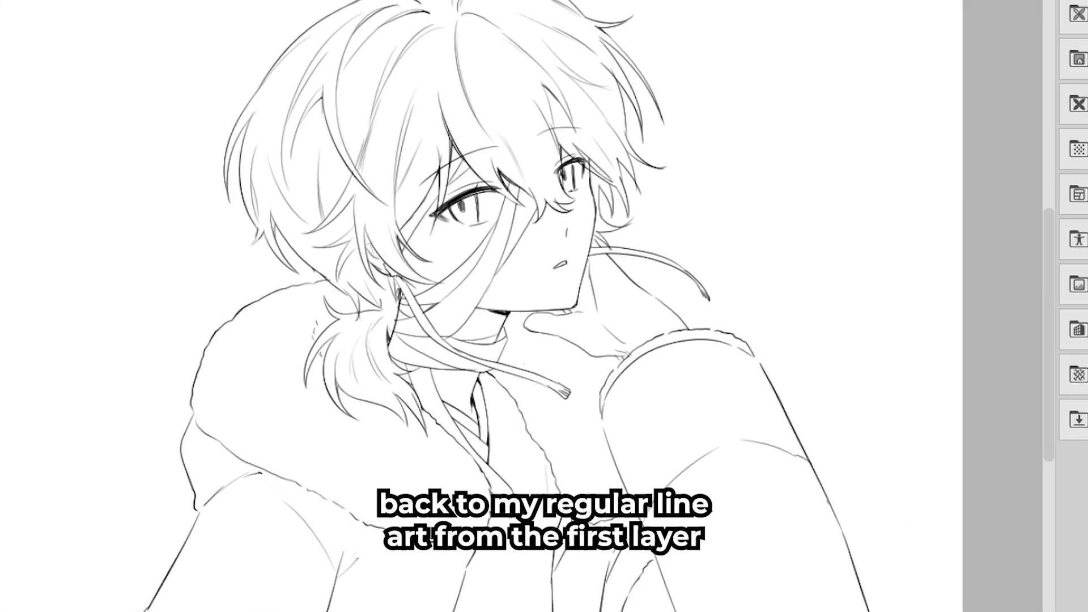